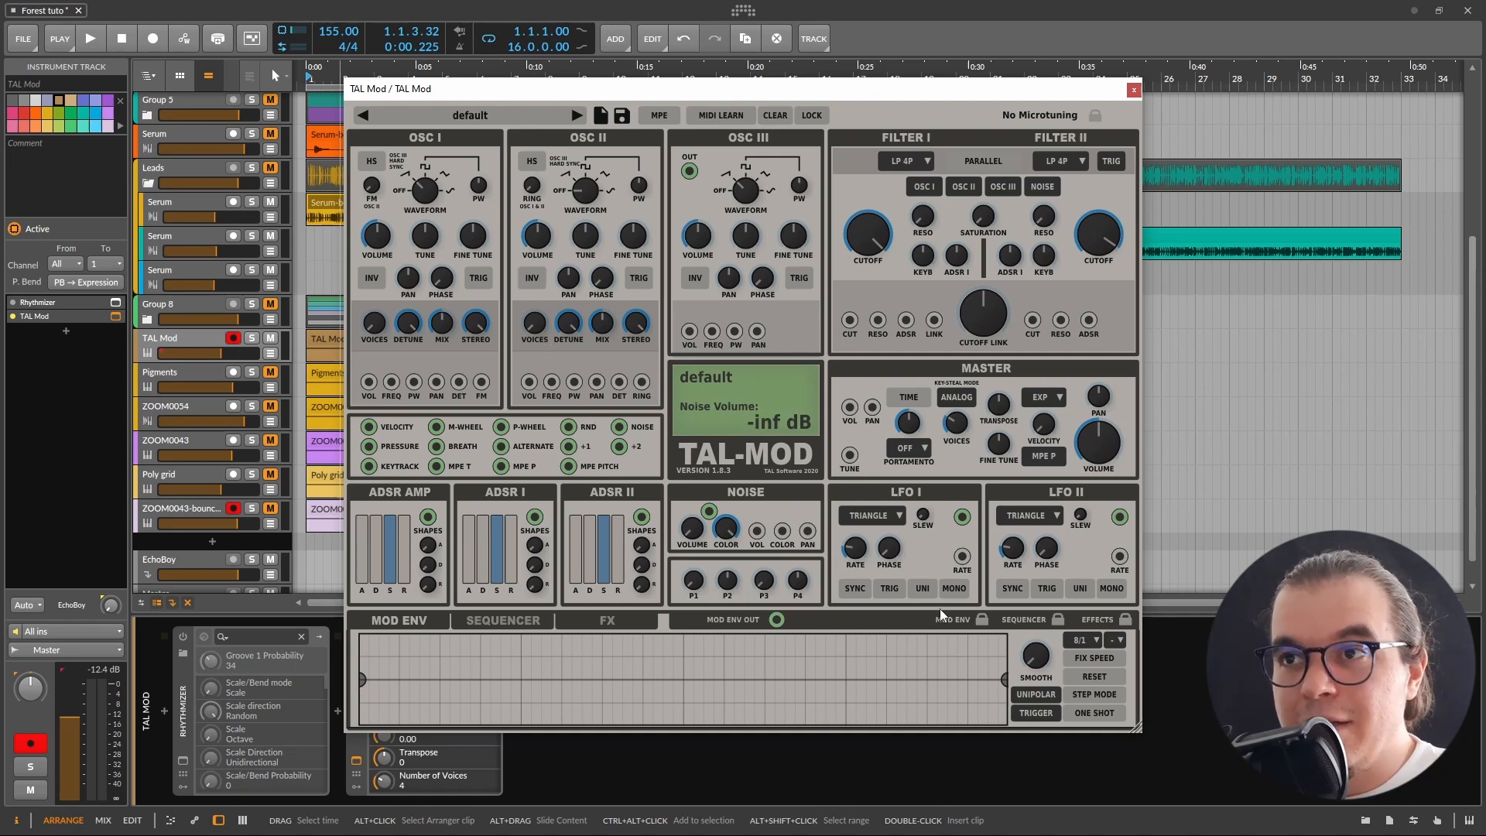
Step: Try a different voice count on Osc II and look through the available Filter I types
drag(534, 331, 559, 265)
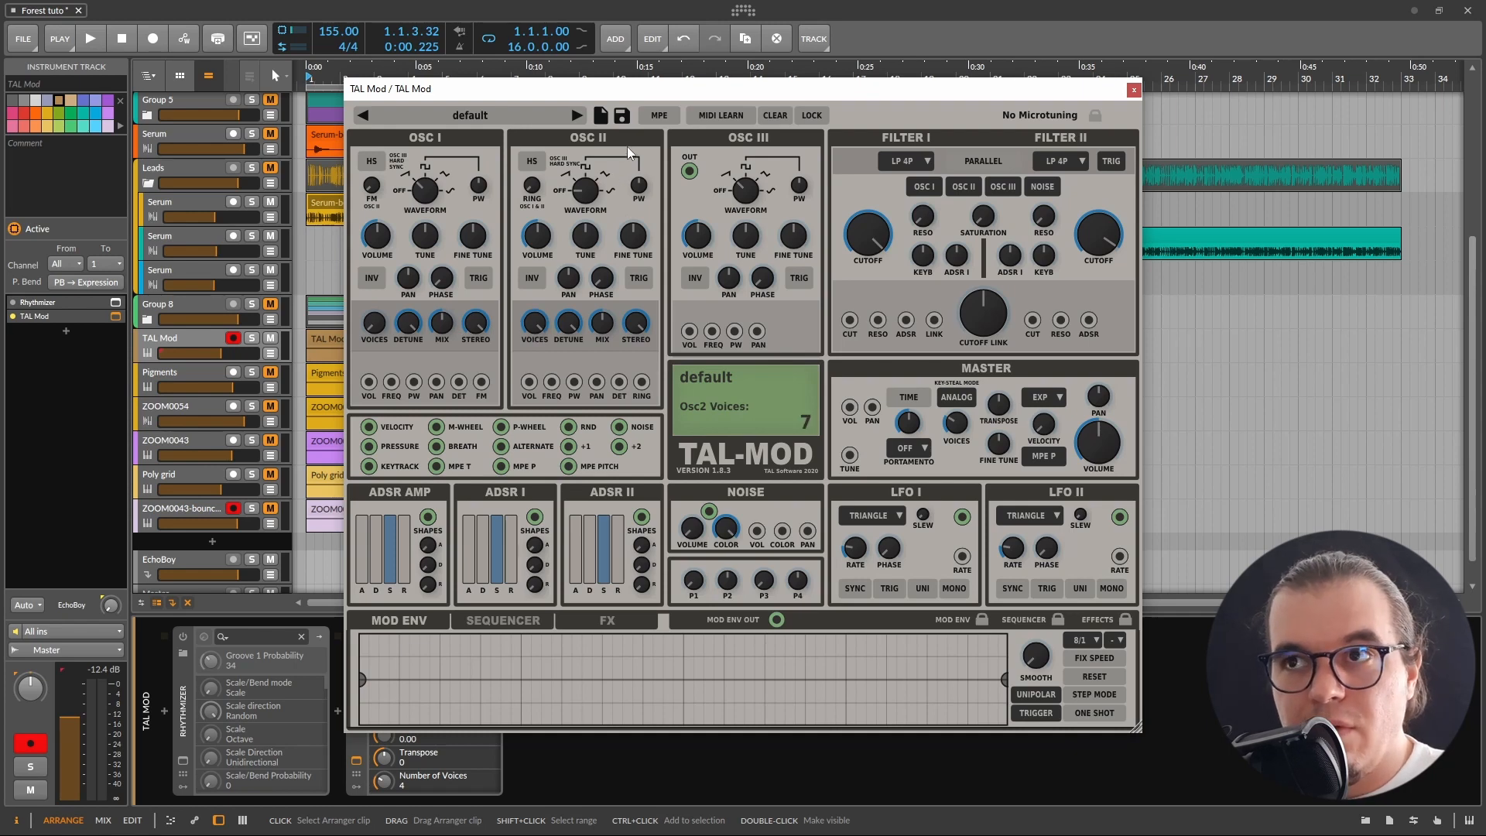
drag(534, 323, 549, 459)
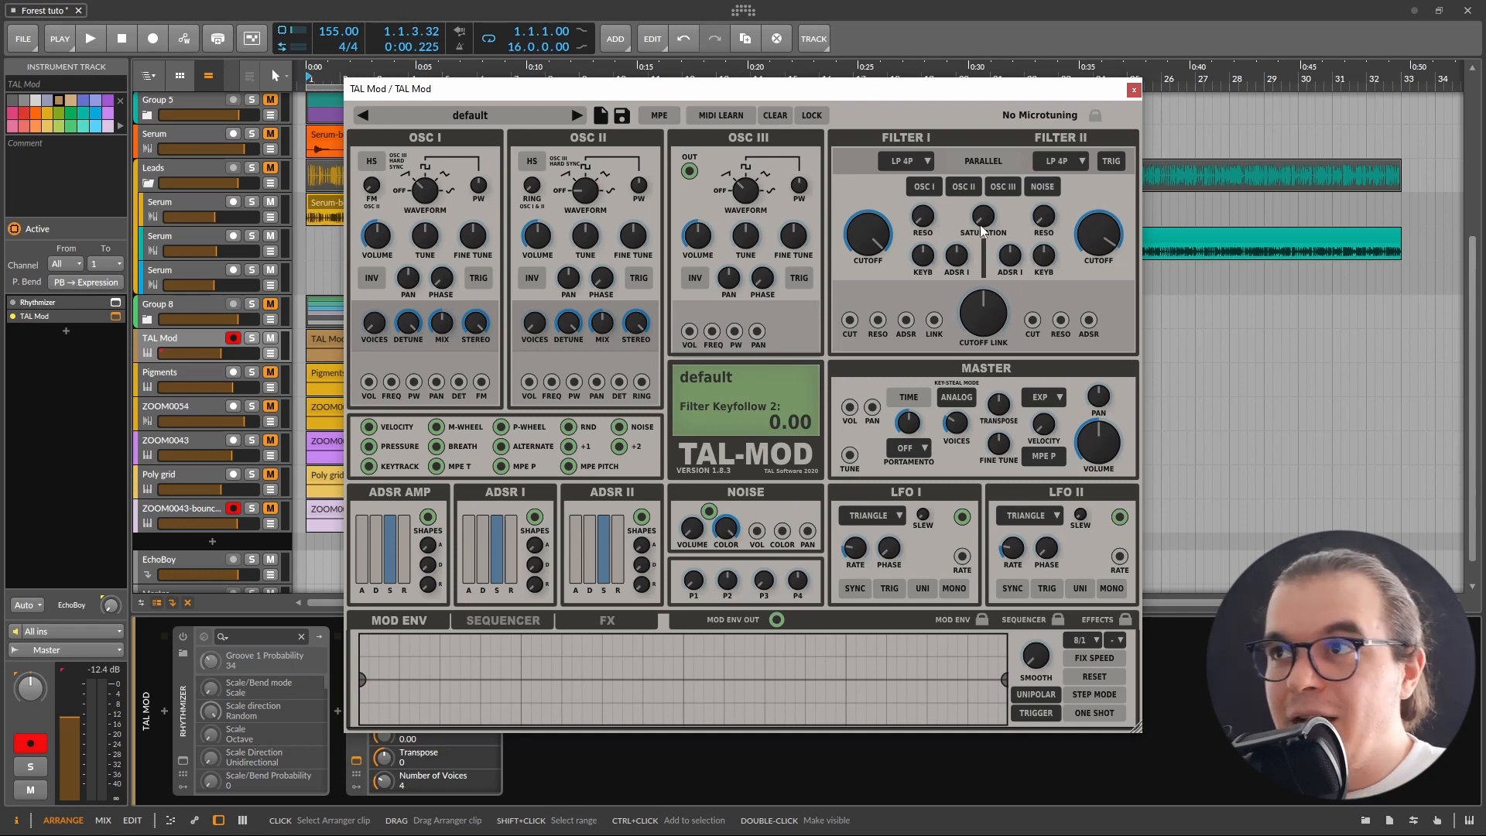
click(933, 160)
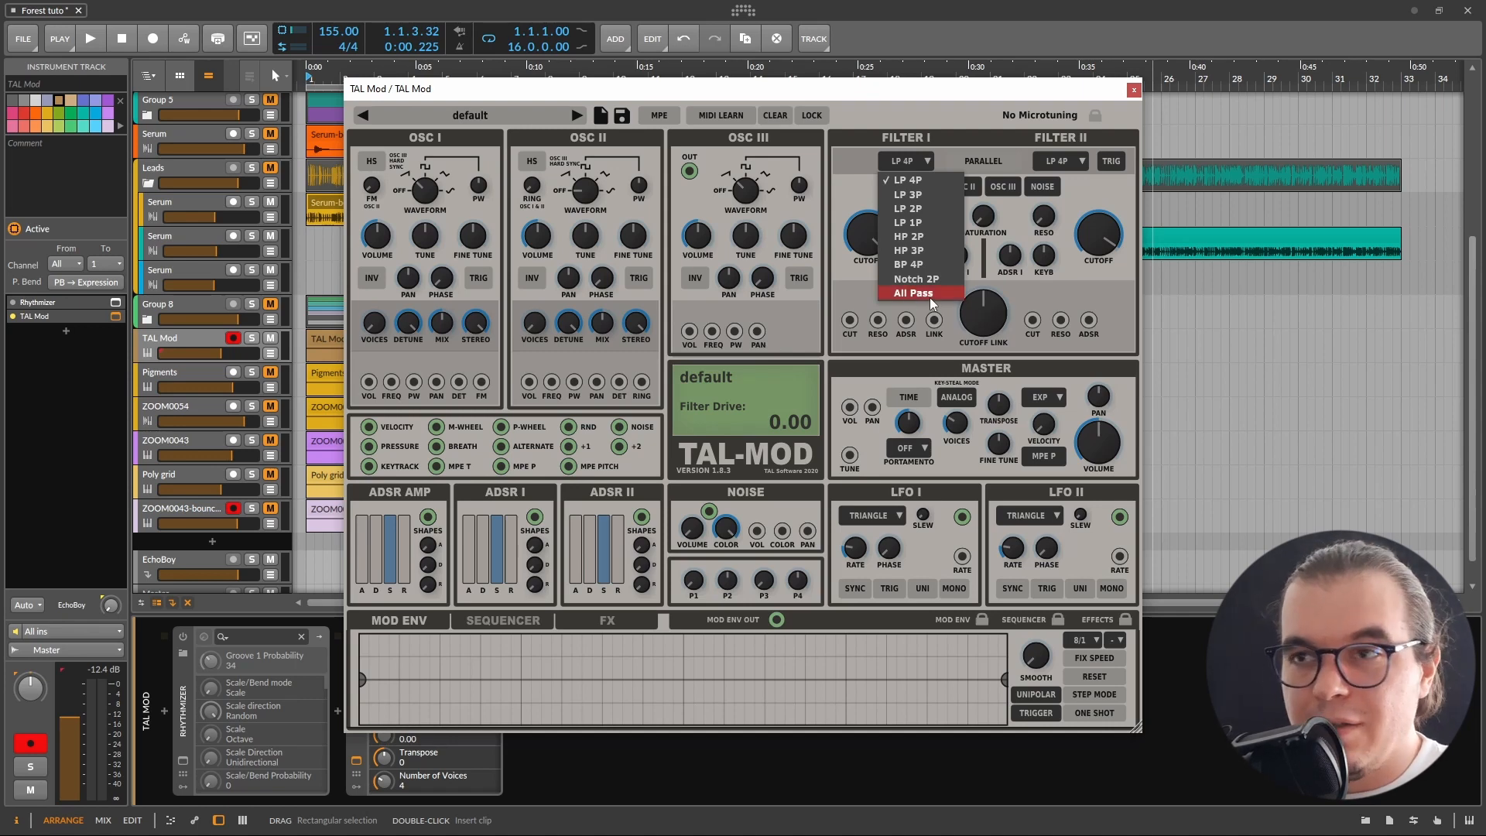
click(1108, 292)
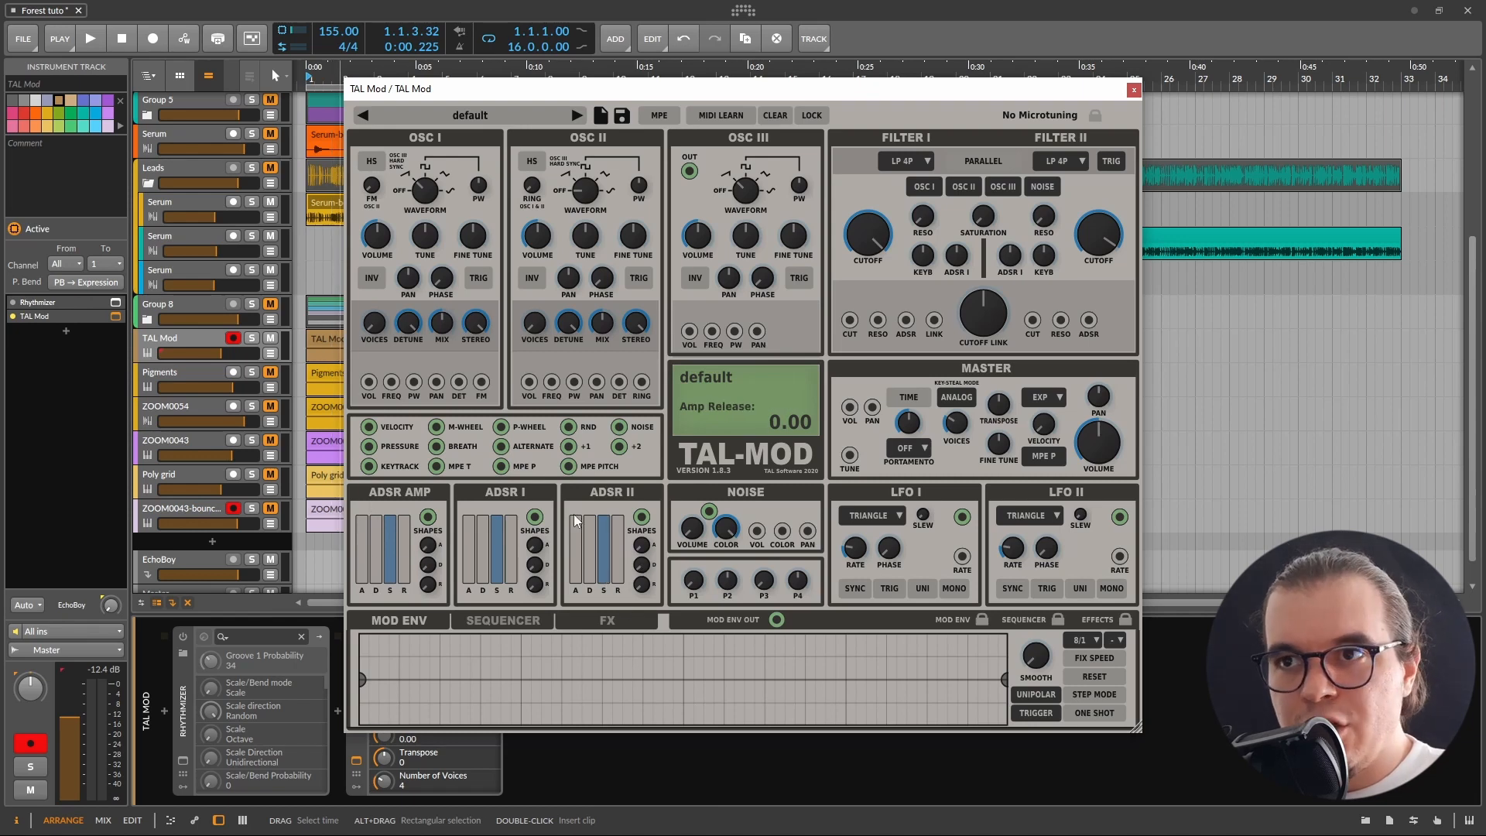
Step: Try out the noise color and the P1 to P4 knobs, returning each to its default
drag(427, 546, 427, 582)
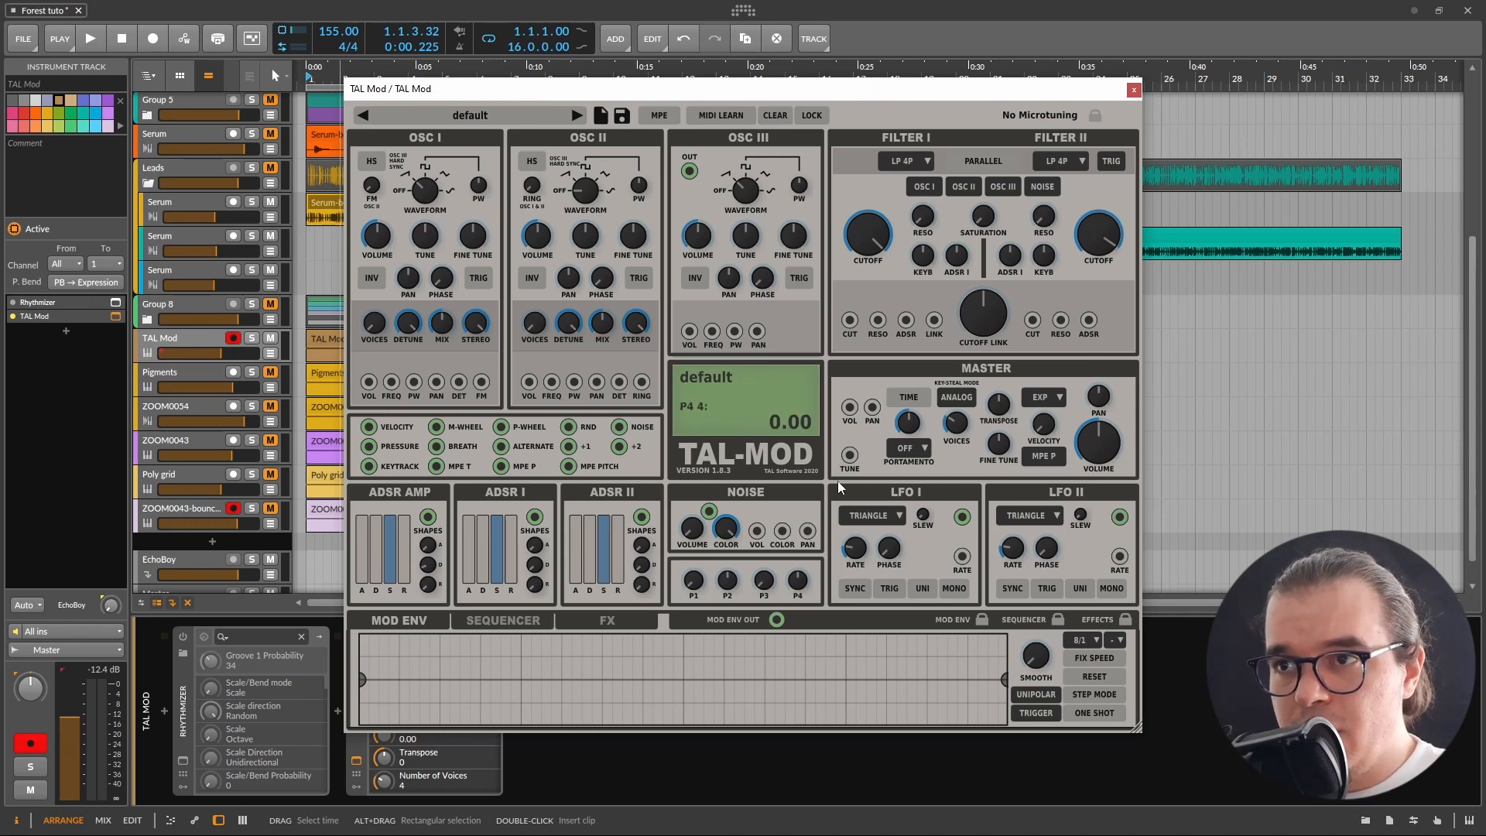
mouse_move(723, 531)
mouse_down()
mouse_move(712, 641)
mouse_move(745, 513)
mouse_up()
double_click(730, 541)
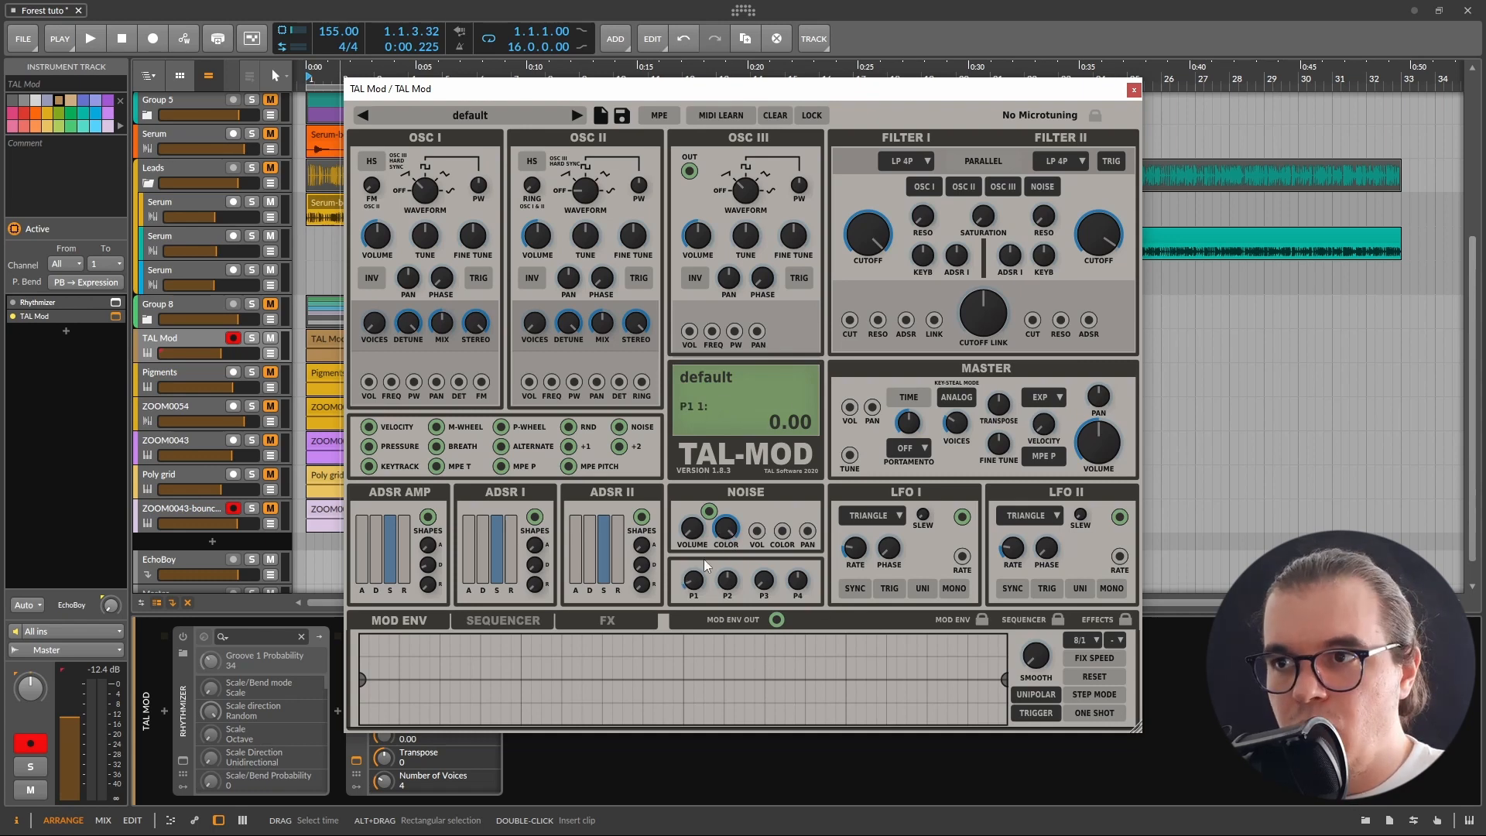
mouse_move(736, 590)
mouse_down()
mouse_move(740, 606)
mouse_move(737, 587)
mouse_up()
double_click(729, 581)
drag(787, 606, 789, 613)
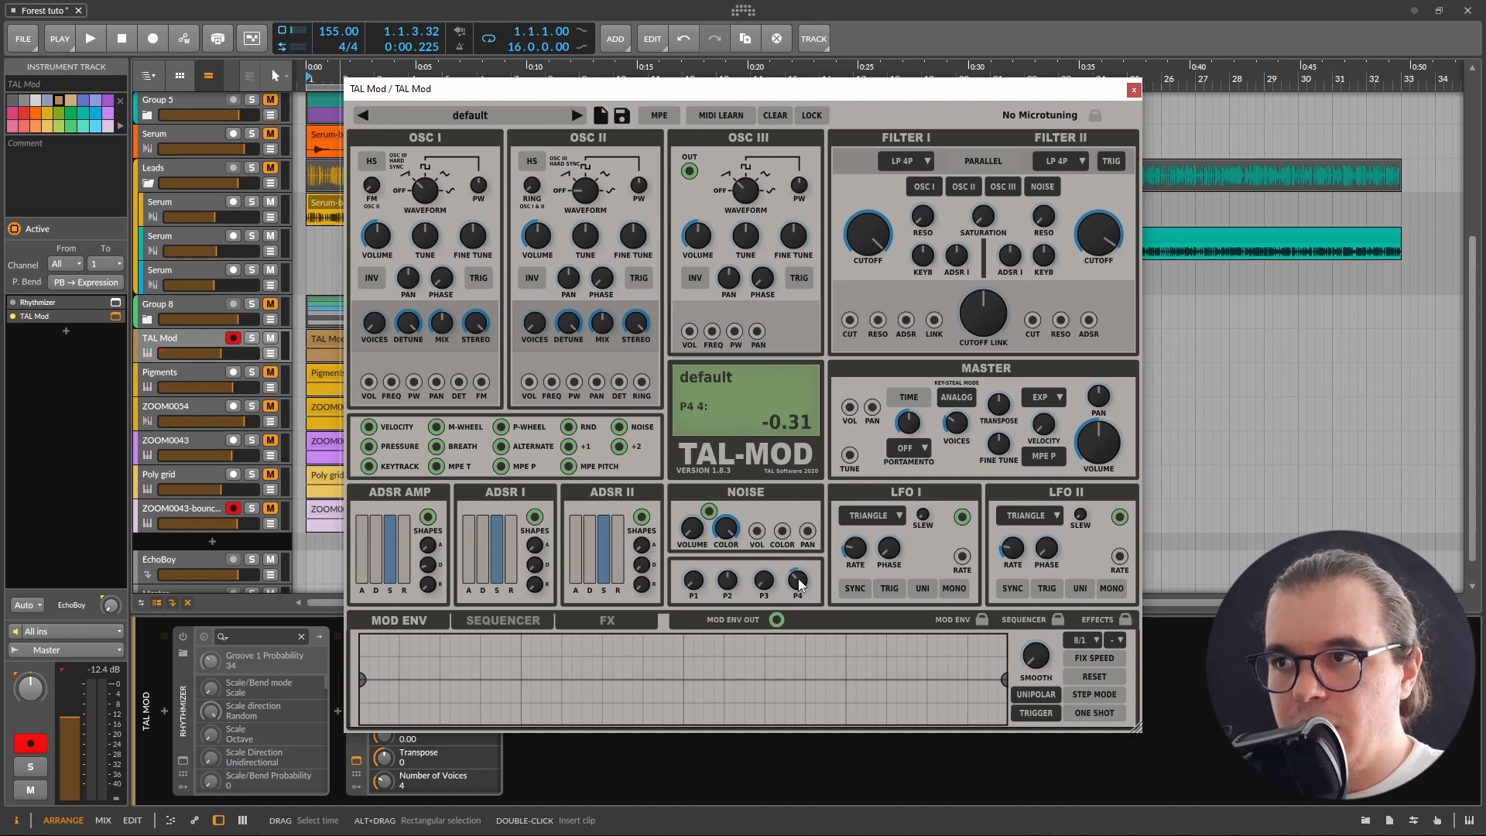
double_click(797, 580)
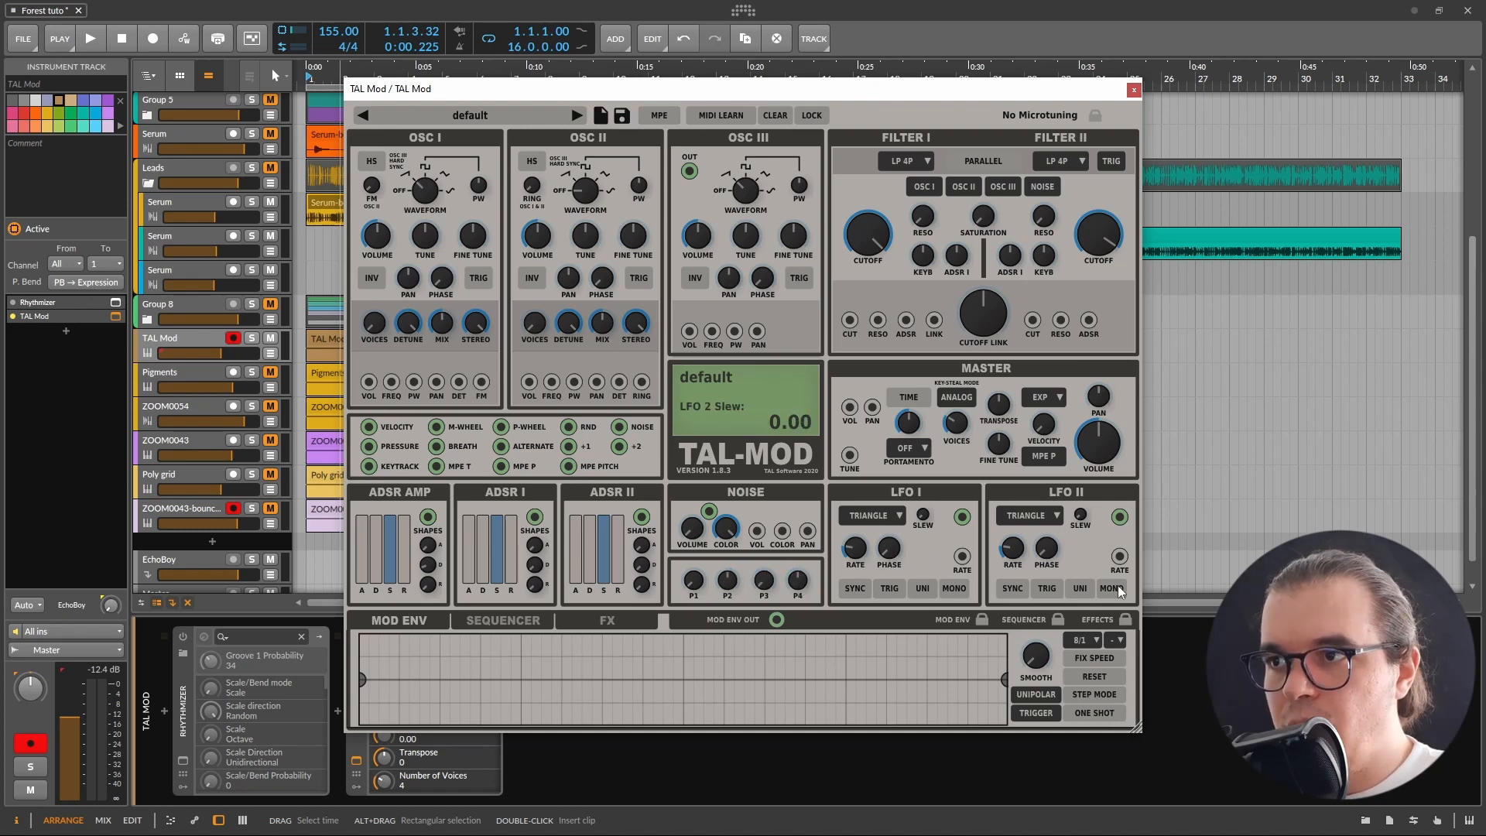
Step: View the LFO I waveforms and try its trigger mode with the delay control, switching the mode back off
click(886, 516)
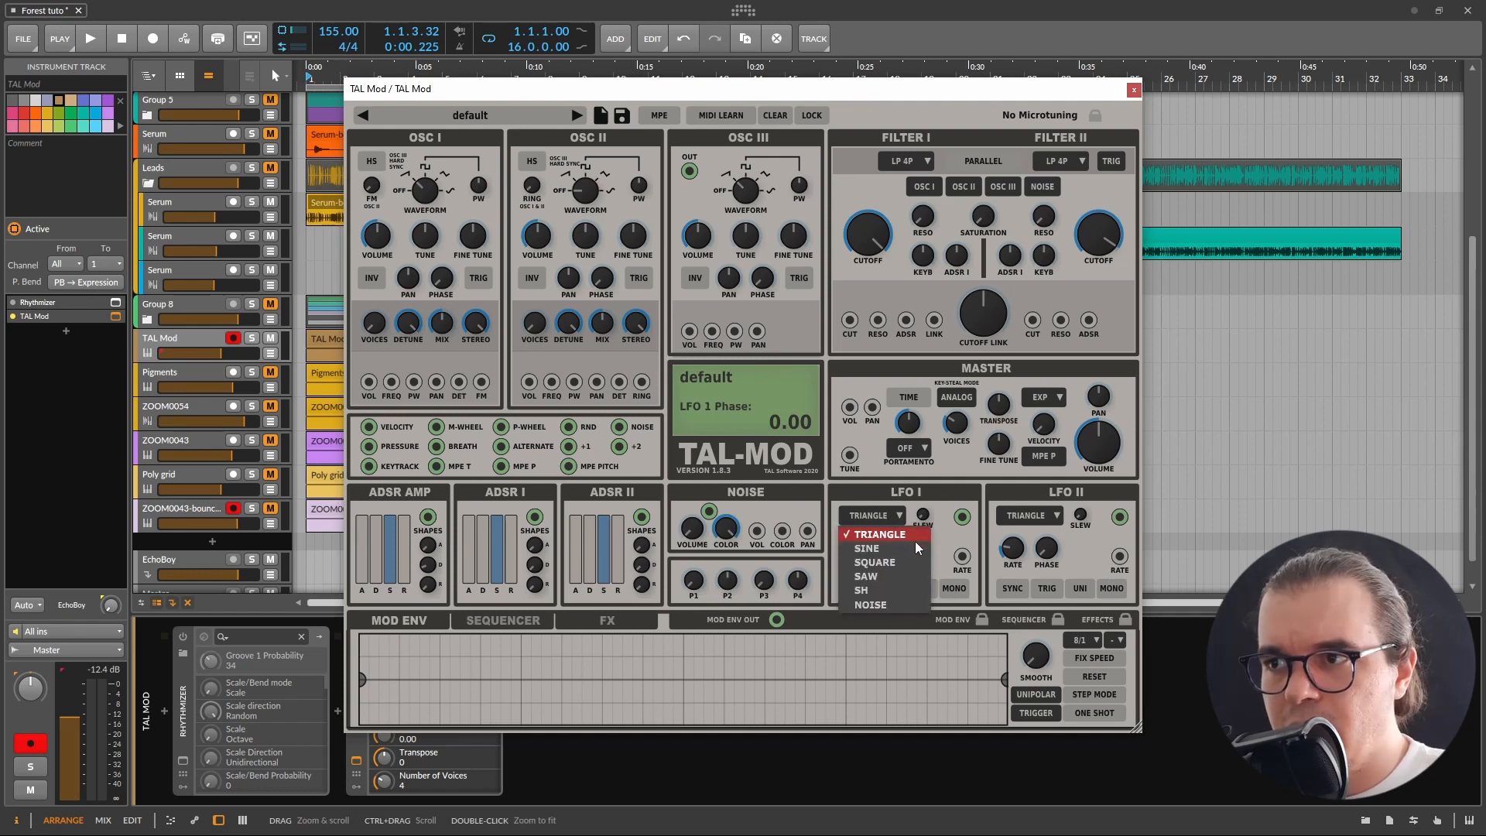
click(885, 615)
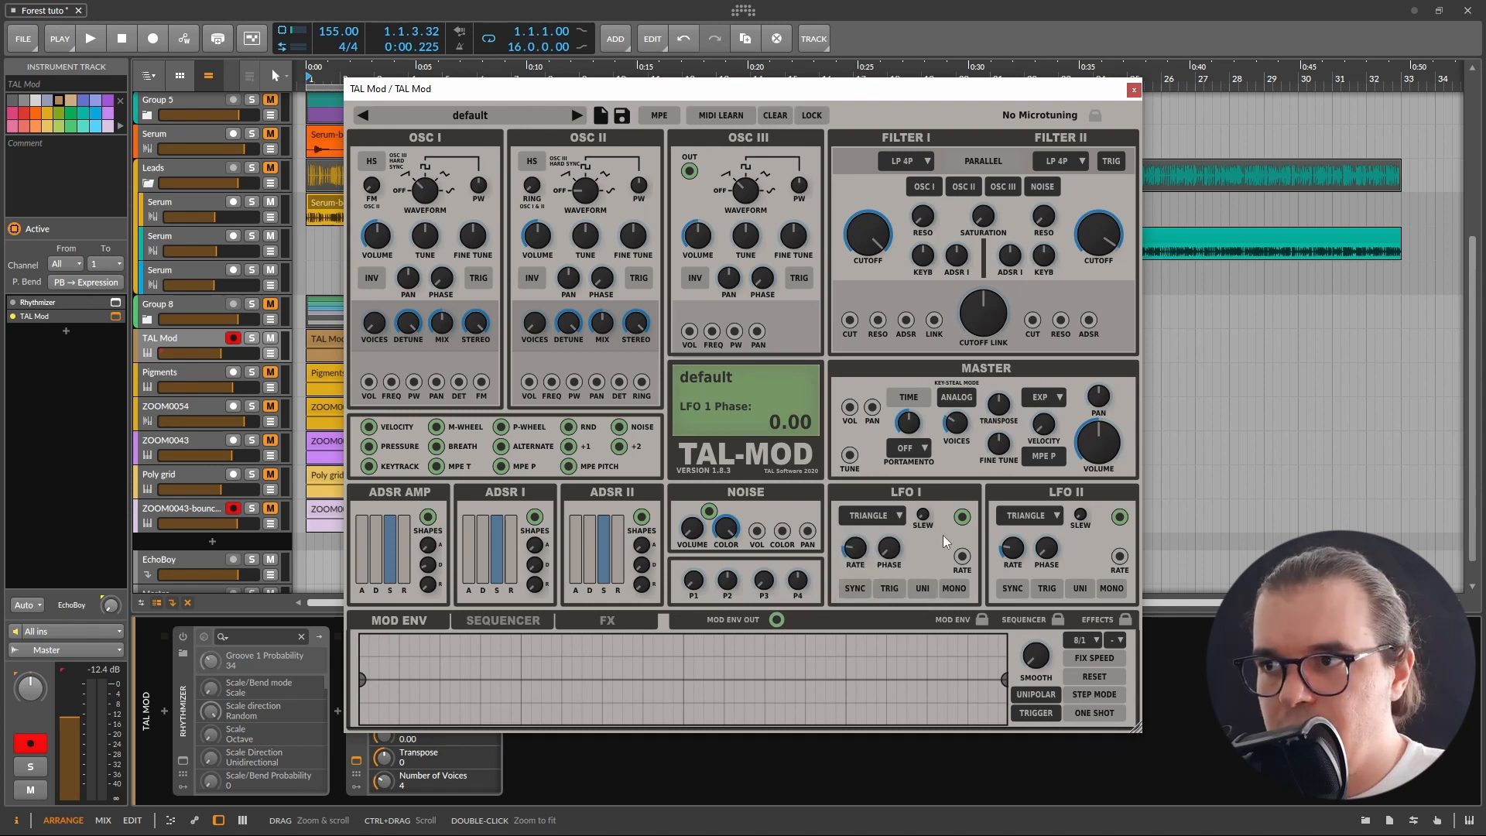
click(891, 586)
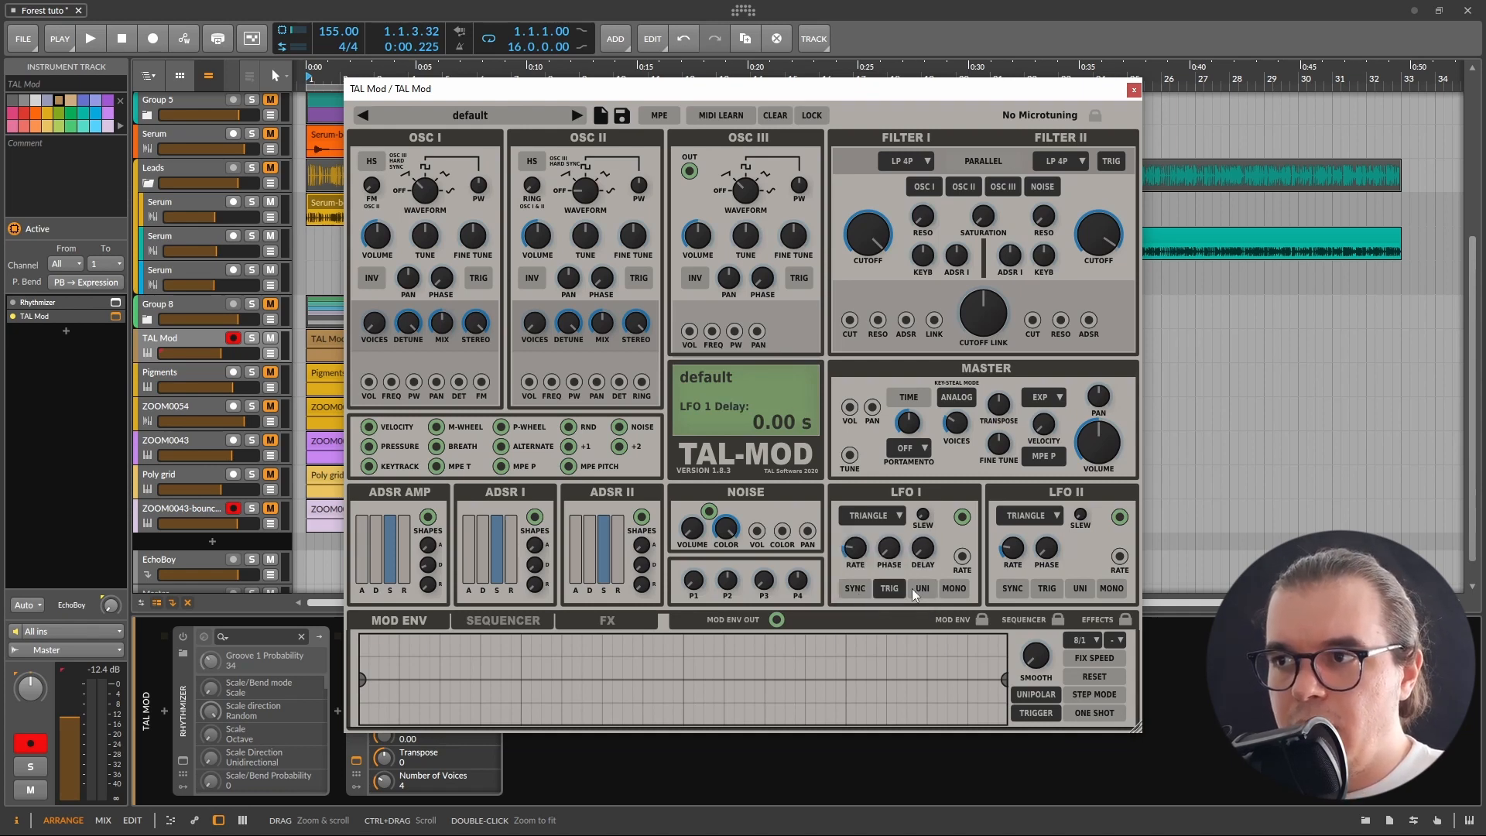
drag(922, 548, 897, 591)
click(896, 591)
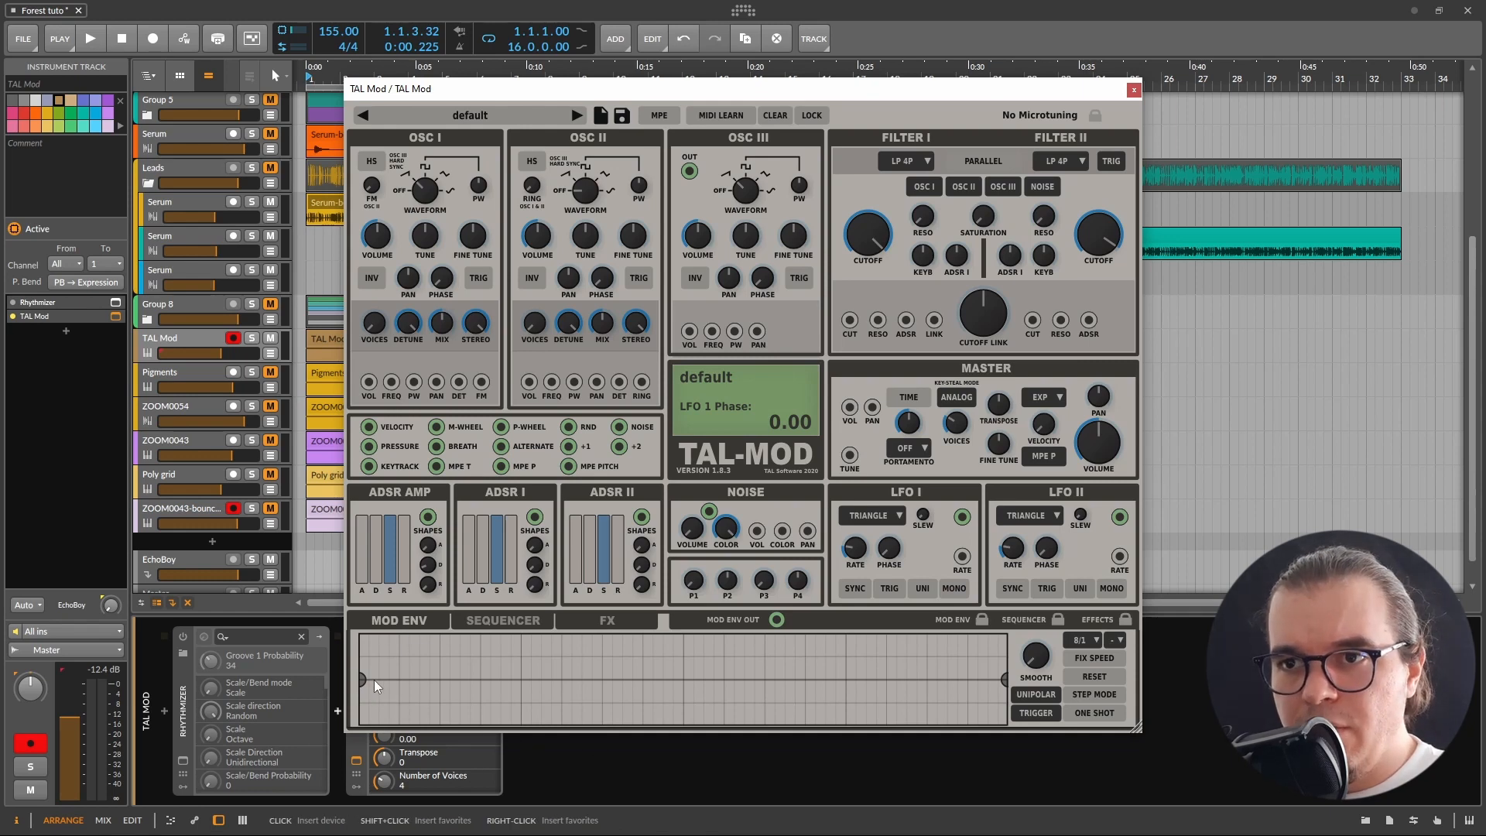
Step: Draw a wavy modulation envelope curve with five points alternating between high and low levels
drag(374, 680, 423, 653)
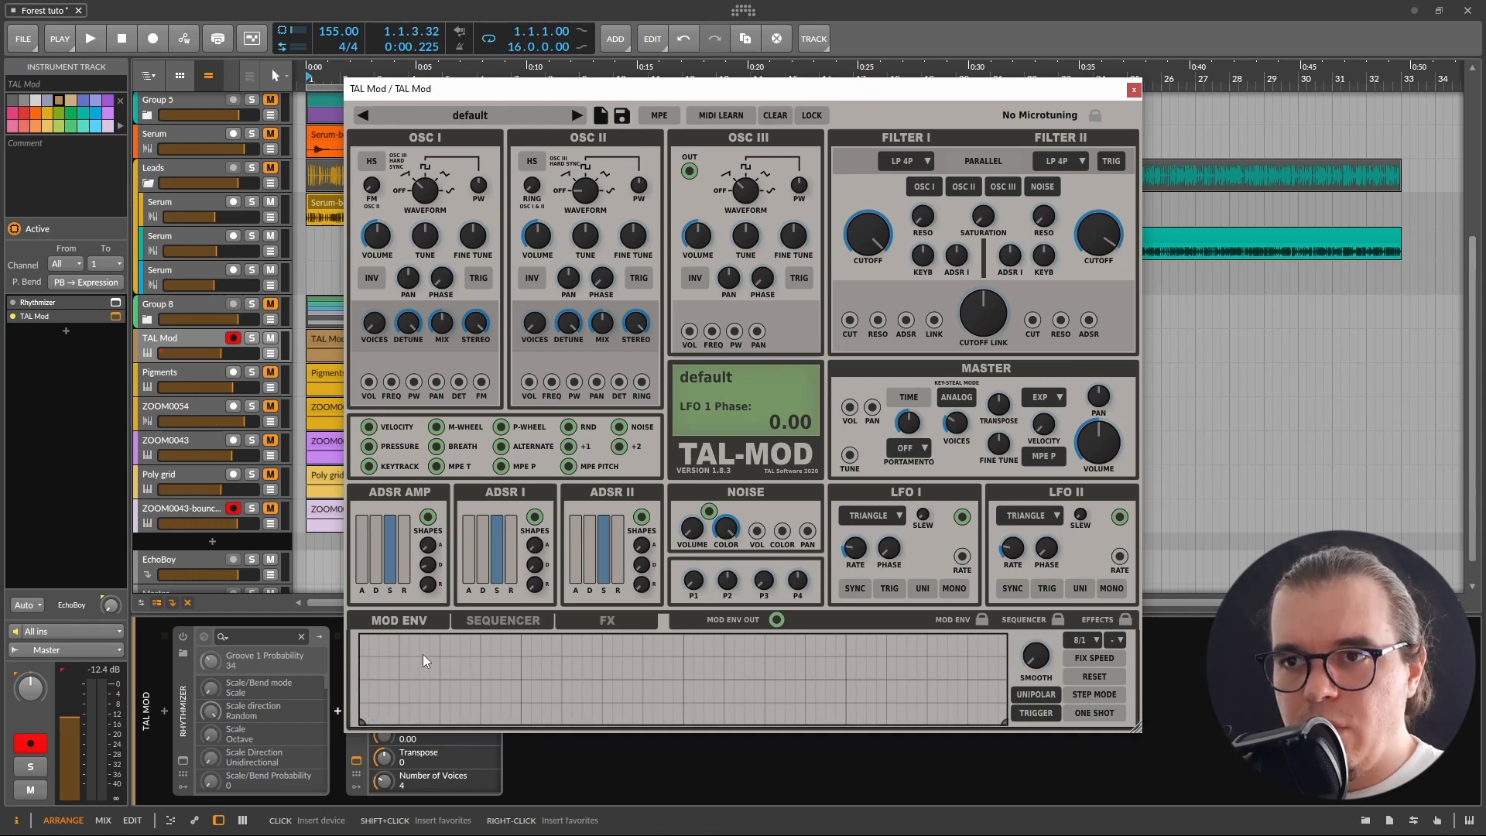
click(495, 699)
click(602, 643)
click(683, 718)
click(838, 669)
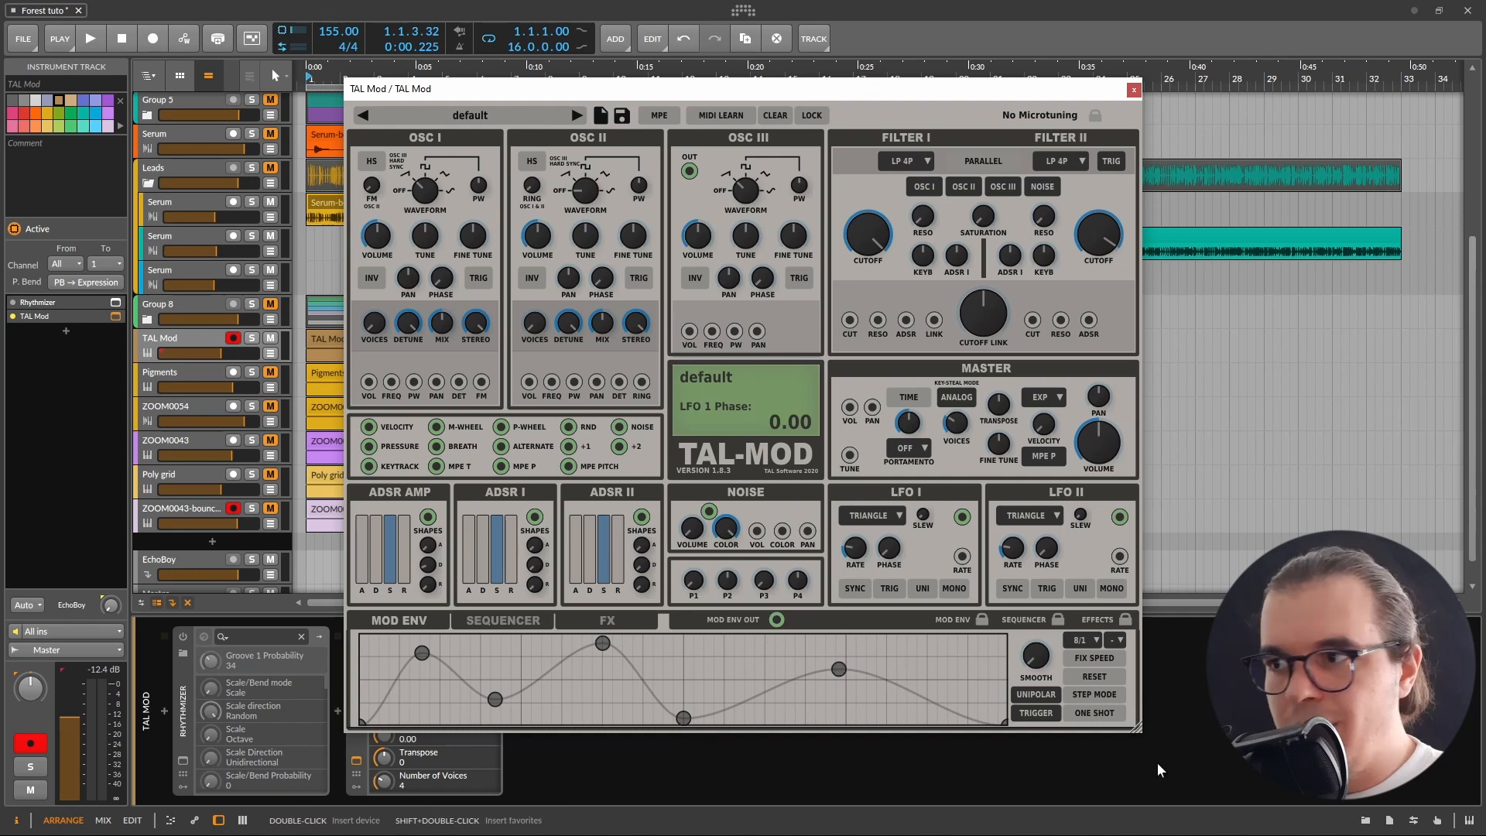
Step: Switch the modulation envelope to step mode and draw a pattern of varied positive and negative steps
click(1102, 697)
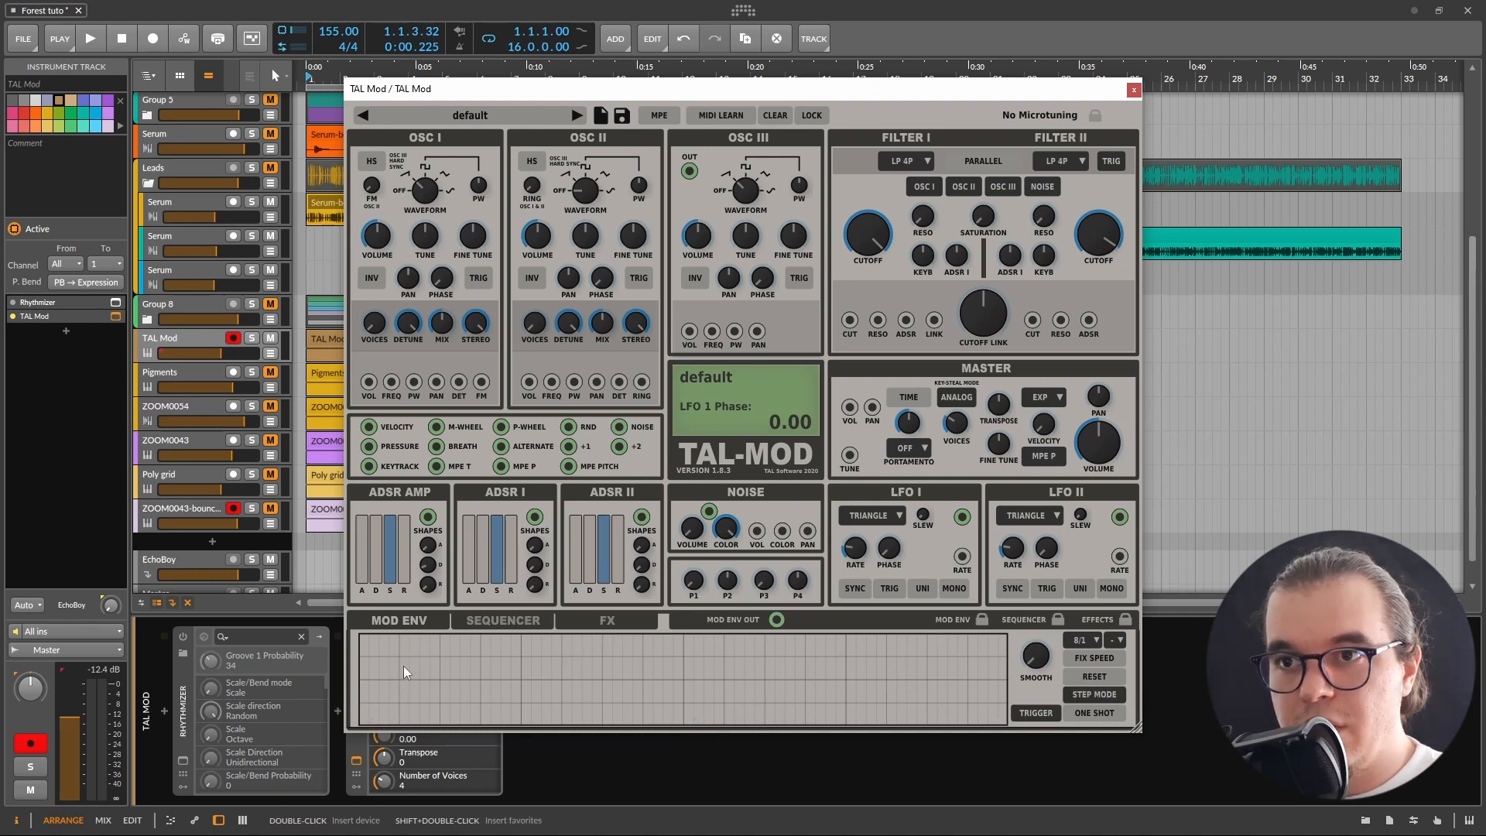
mouse_move(403, 665)
mouse_down()
mouse_move(839, 708)
mouse_move(1035, 694)
mouse_up()
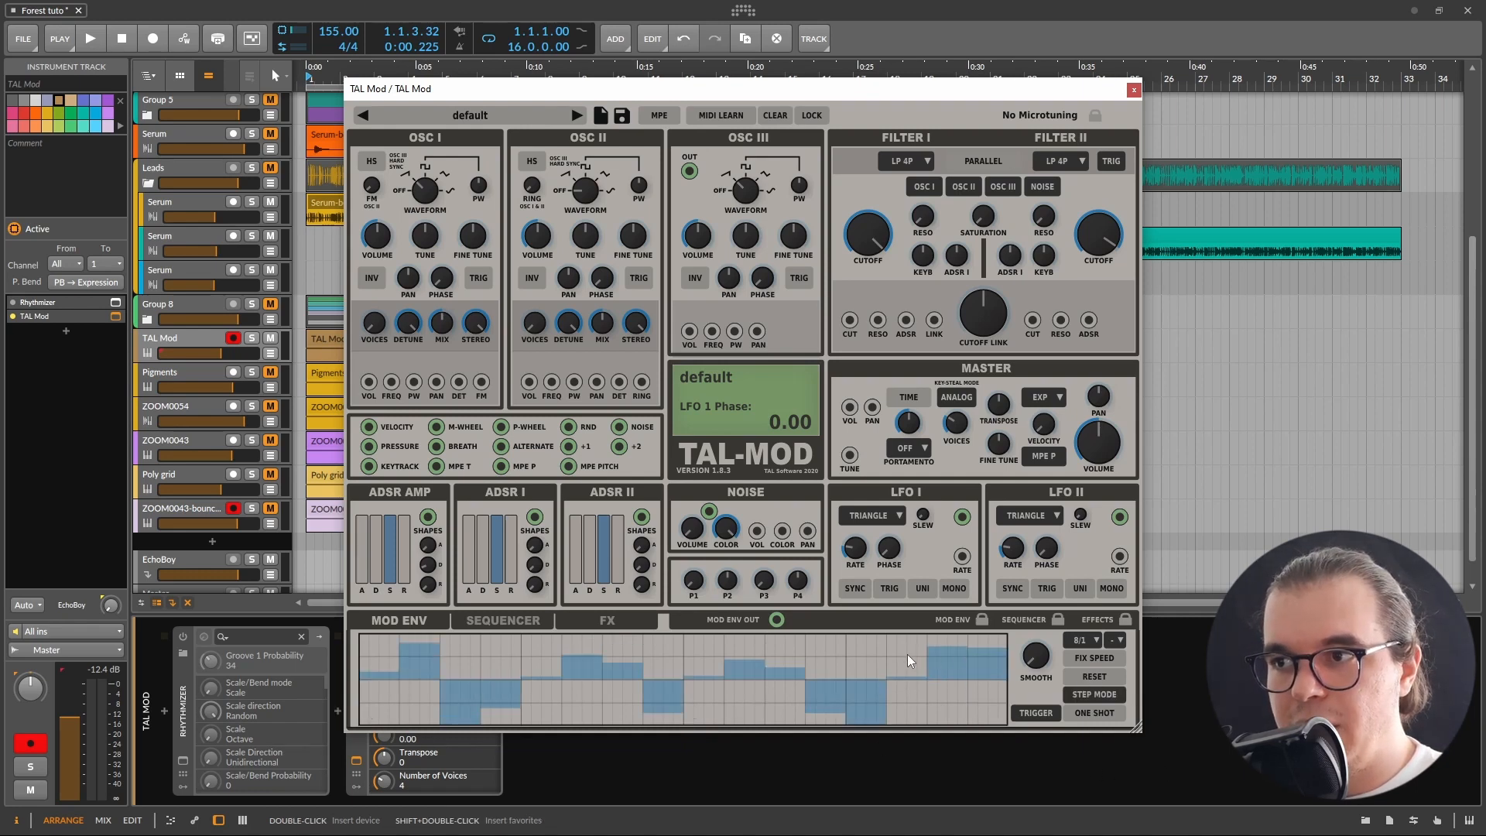
click(936, 708)
Step: Examine the arpeggiator and sequencer settings and the high-pass, EQ, chorus, delay and reverb effects
click(503, 620)
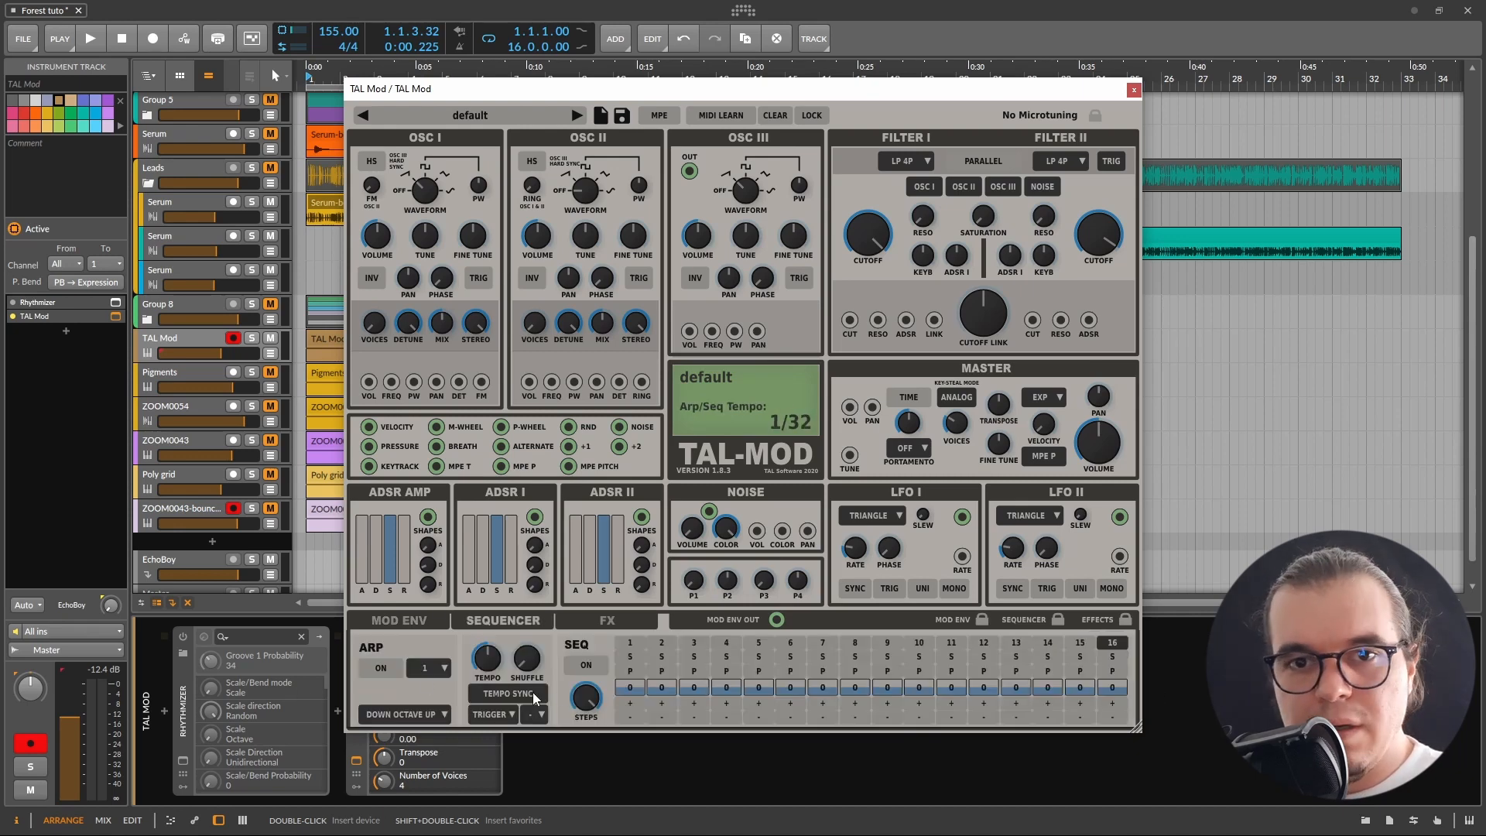
click(602, 612)
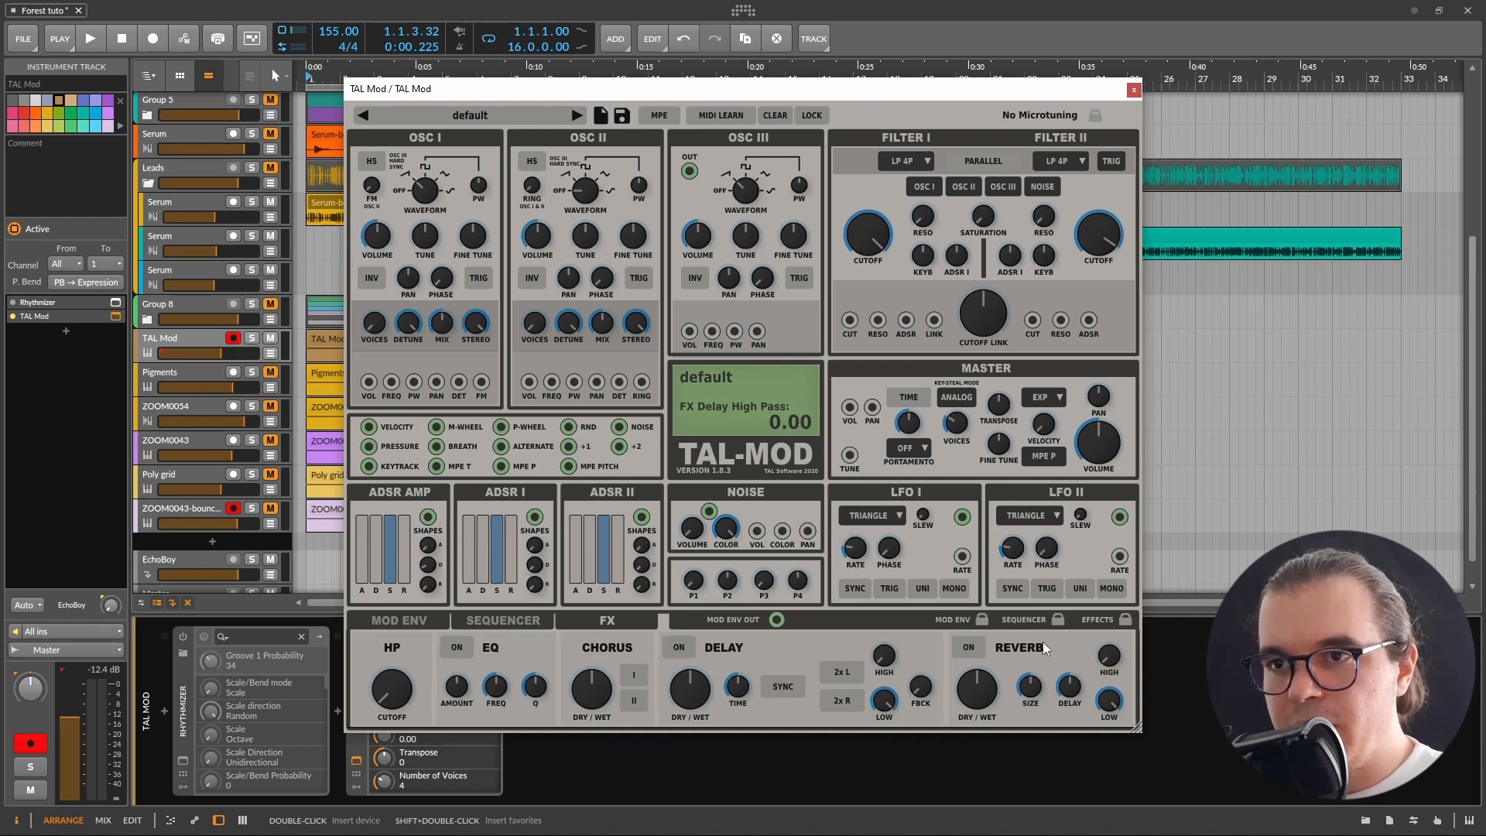
drag(427, 684, 408, 740)
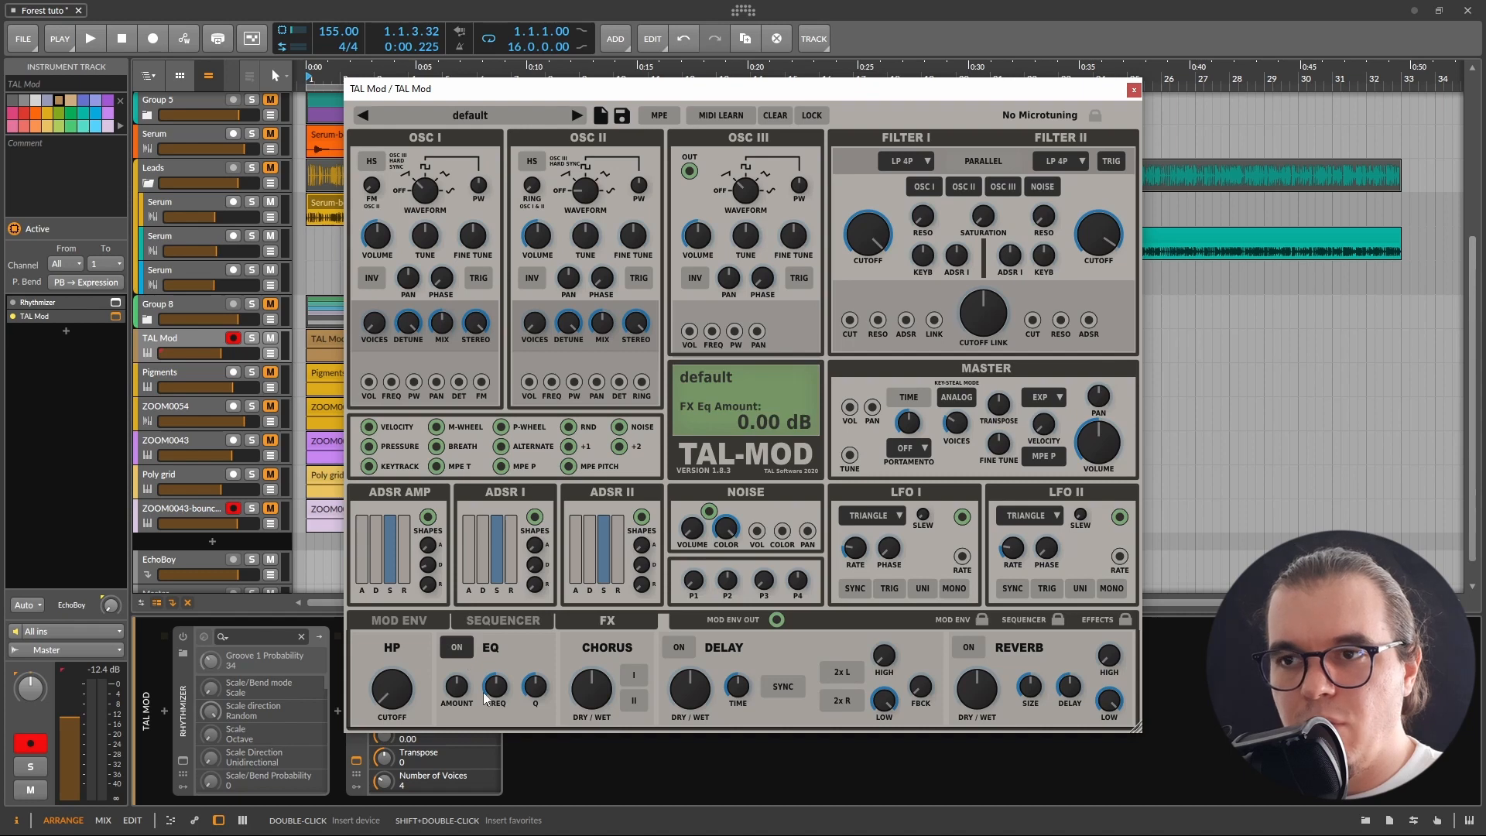
mouse_move(601, 699)
mouse_down()
mouse_move(597, 684)
mouse_move(615, 691)
mouse_up()
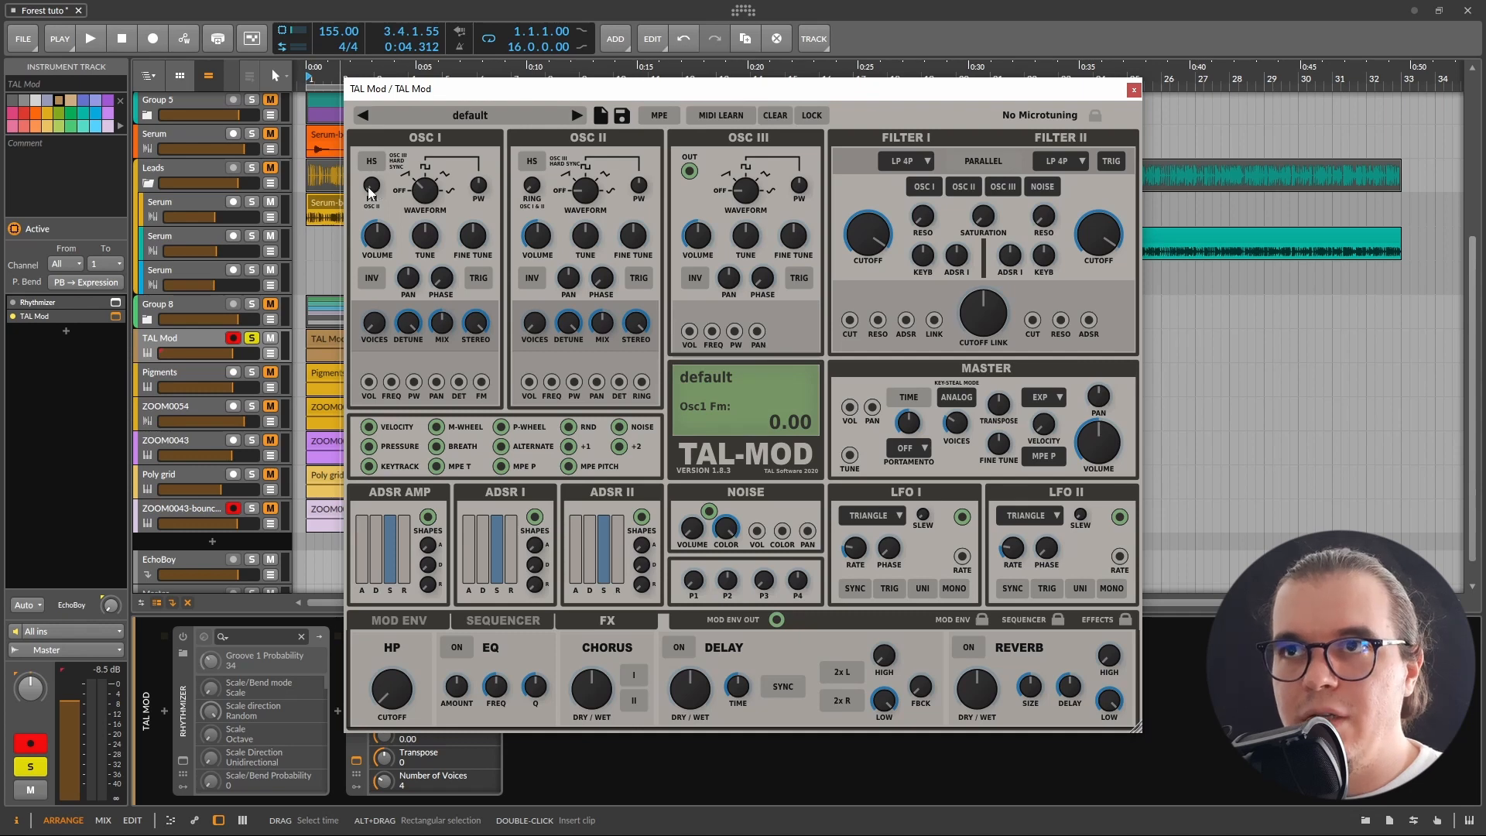
Step: Try the FM amount on Osc I and lower the tuning of Osc II
drag(378, 193, 509, 7)
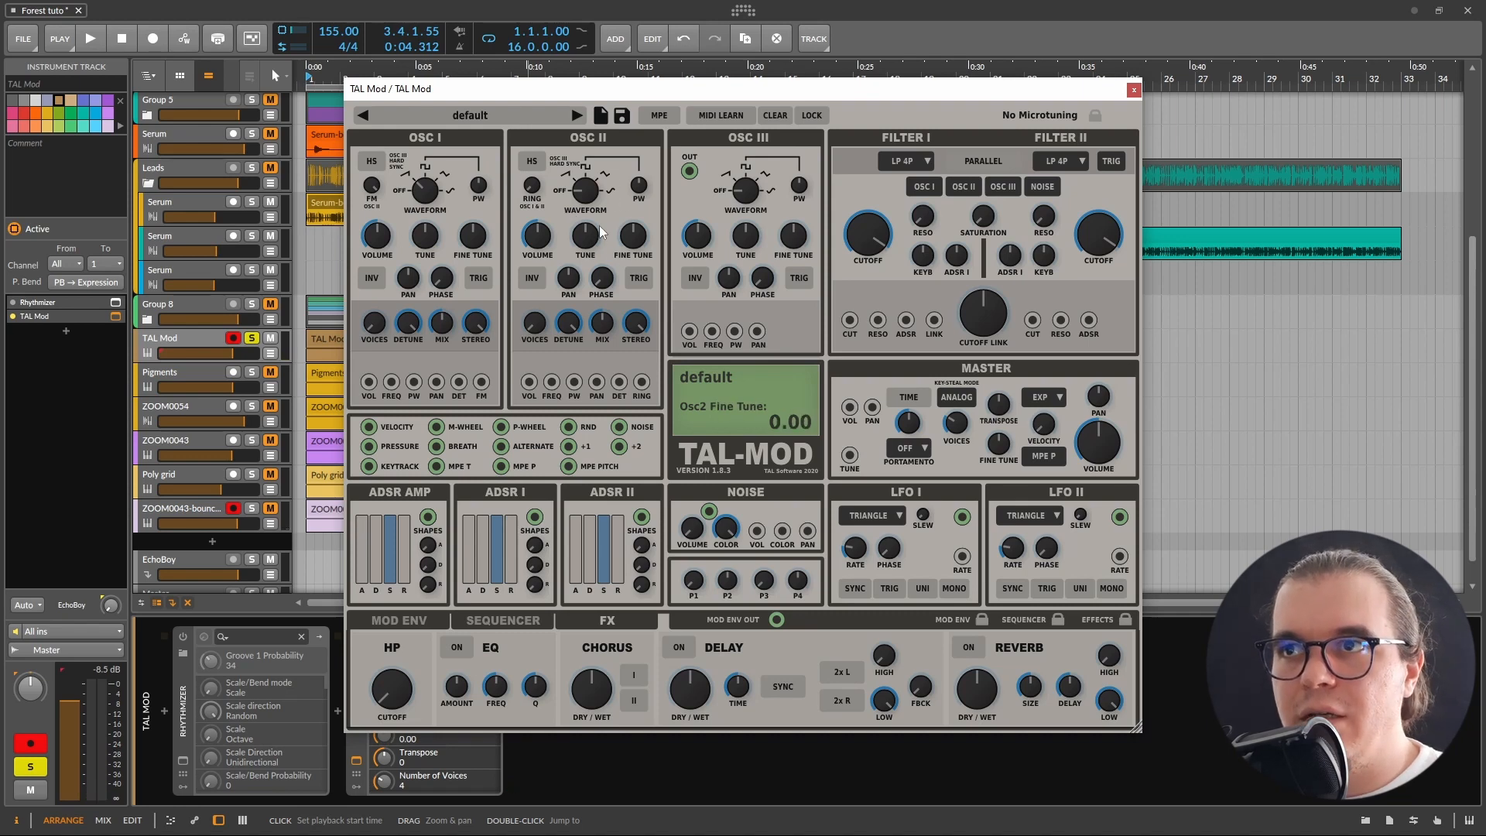
drag(584, 237, 577, 274)
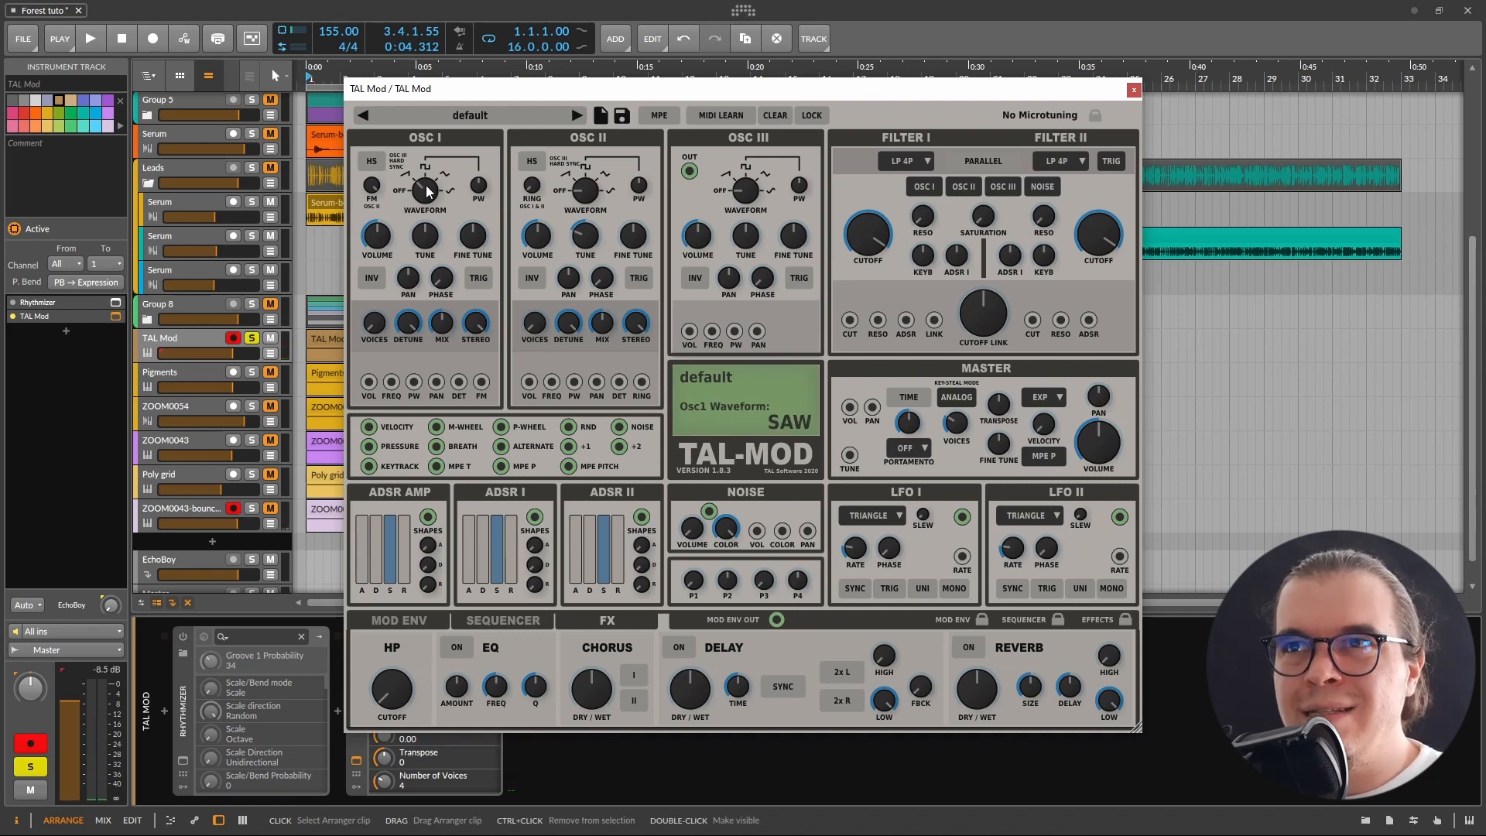
Step: Adjust the waveforms of Osc I and Osc II, and try Osc I's pulse width before restoring its default
drag(435, 188, 435, 180)
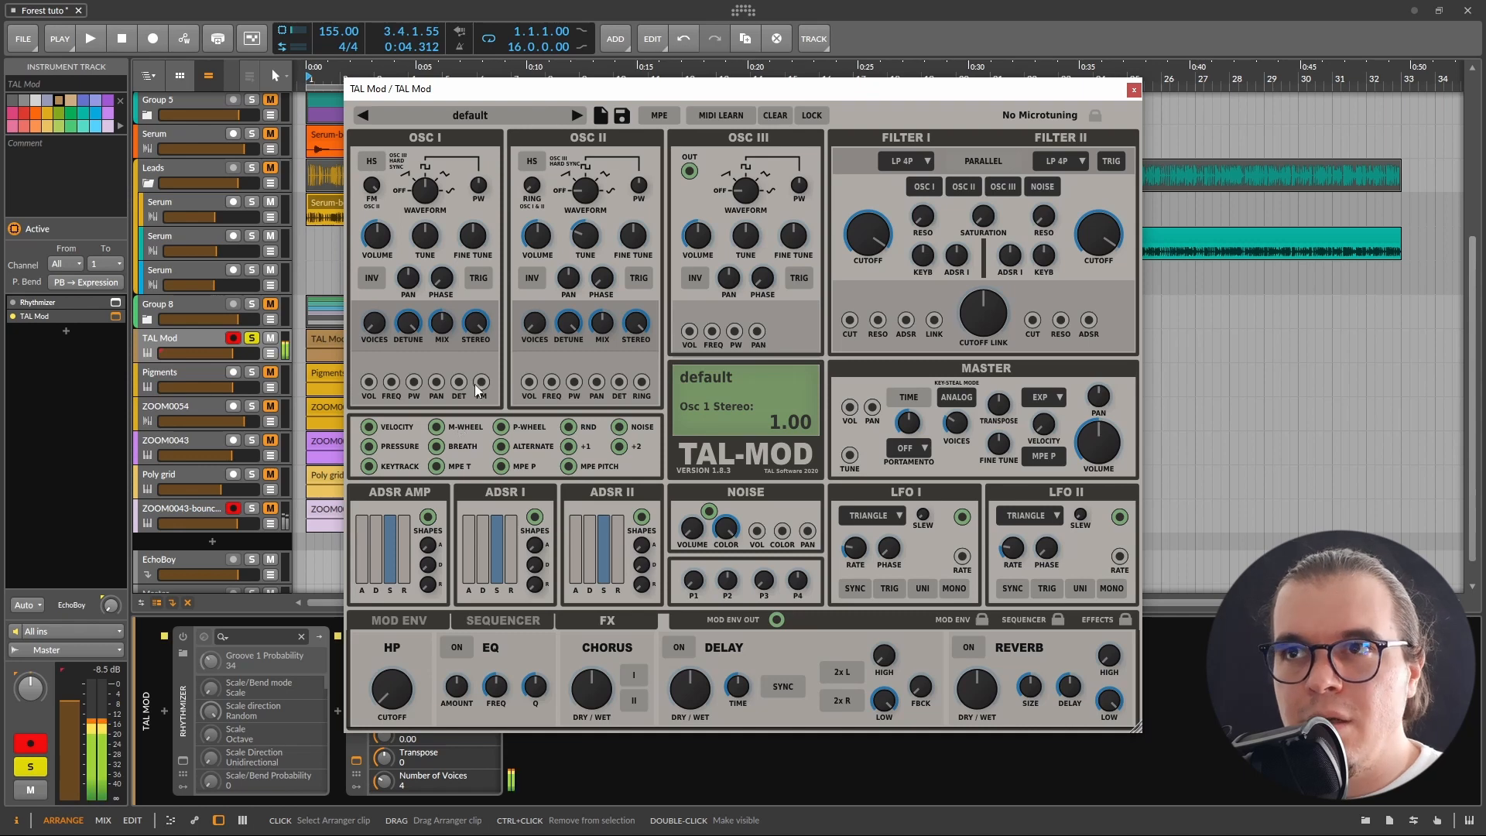
drag(474, 190, 513, 195)
double_click(485, 191)
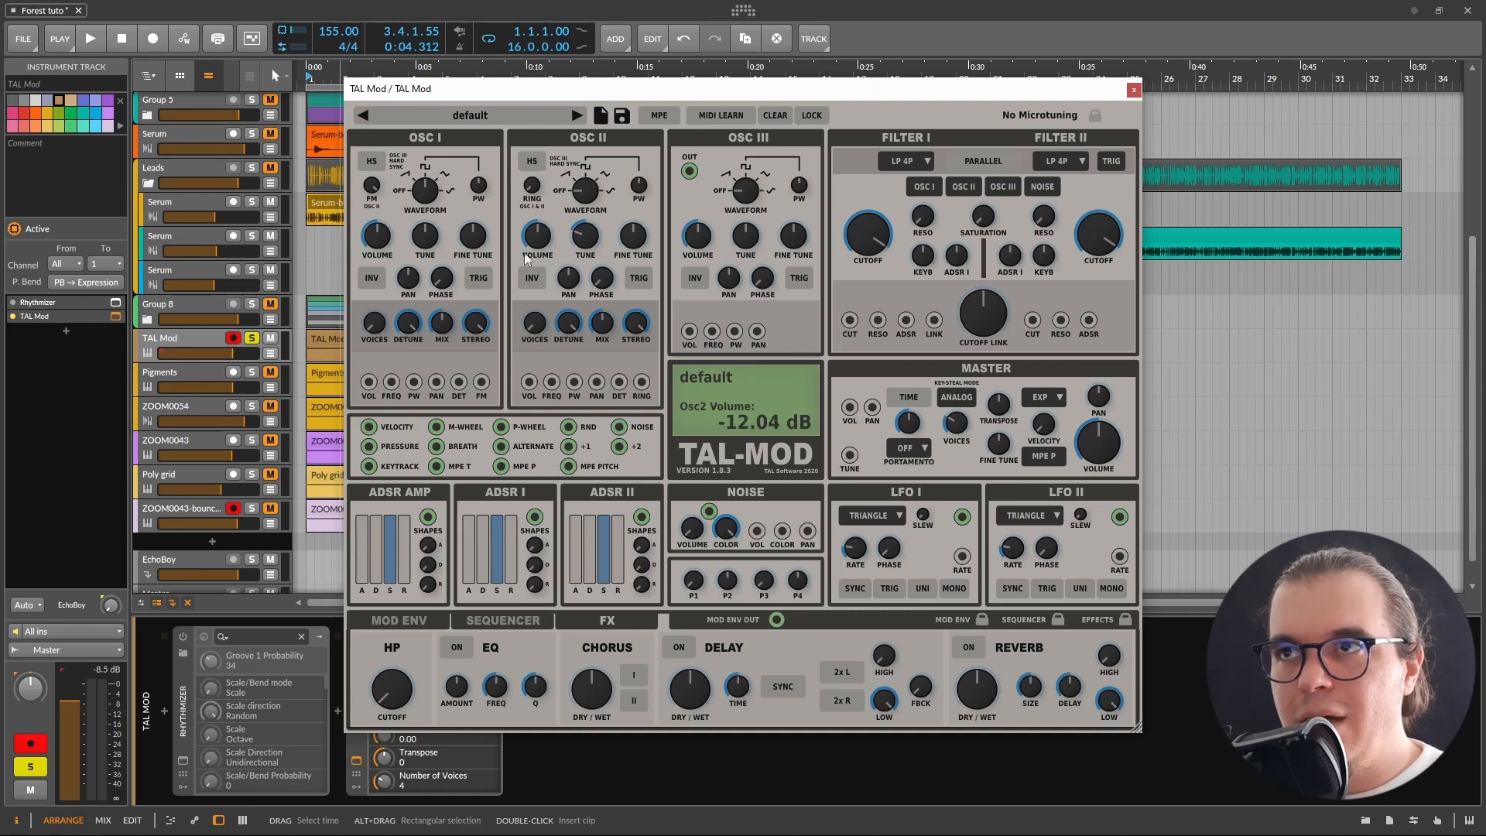
mouse_move(584, 200)
mouse_down()
mouse_move(584, 185)
mouse_move(585, 199)
mouse_up()
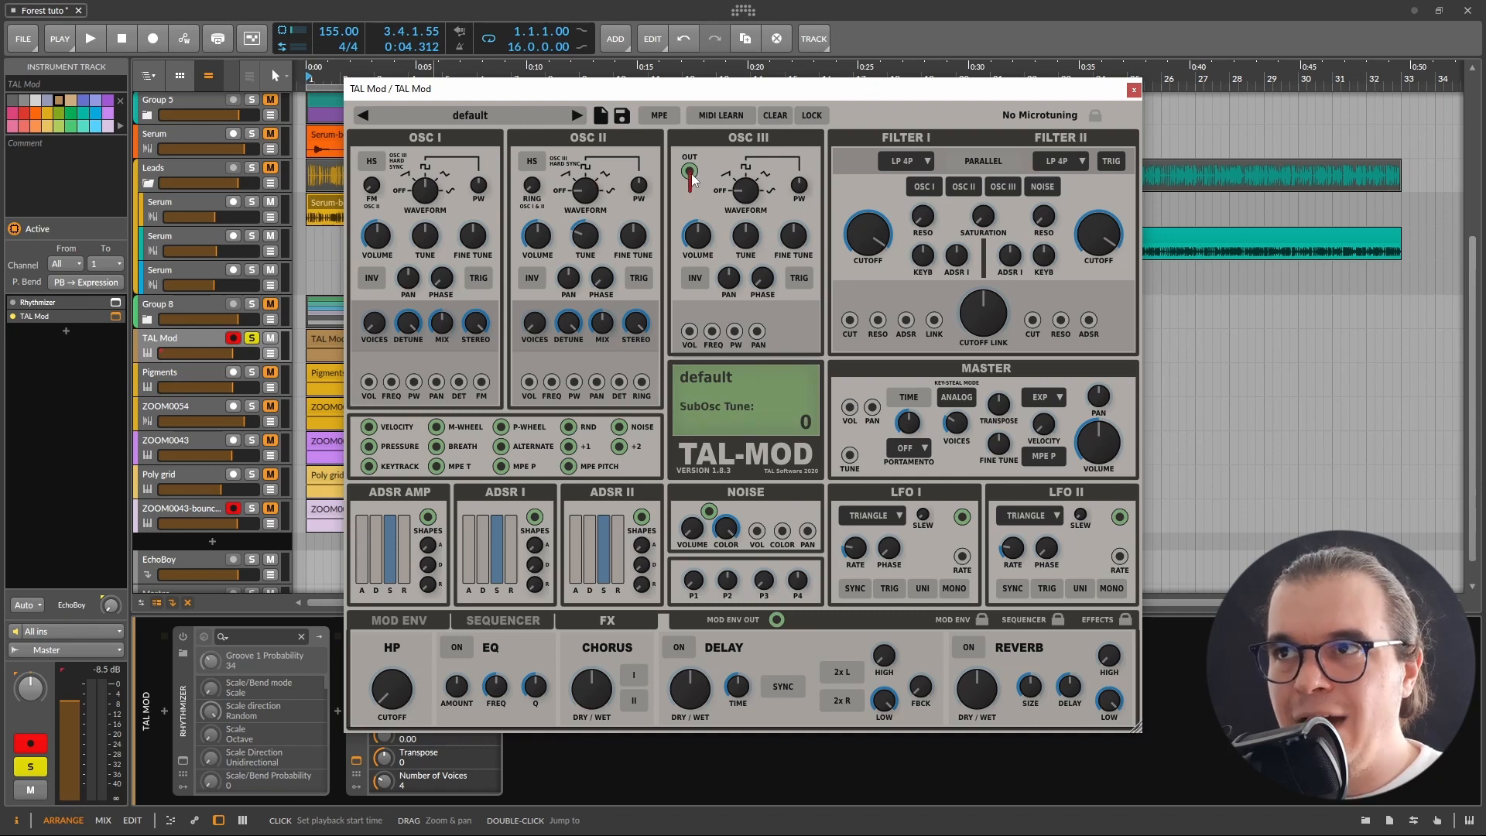
Step: Route the Osc III output to the frequency input of Osc I and open the connection's settings
drag(689, 171, 763, 163)
drag(786, 295, 393, 380)
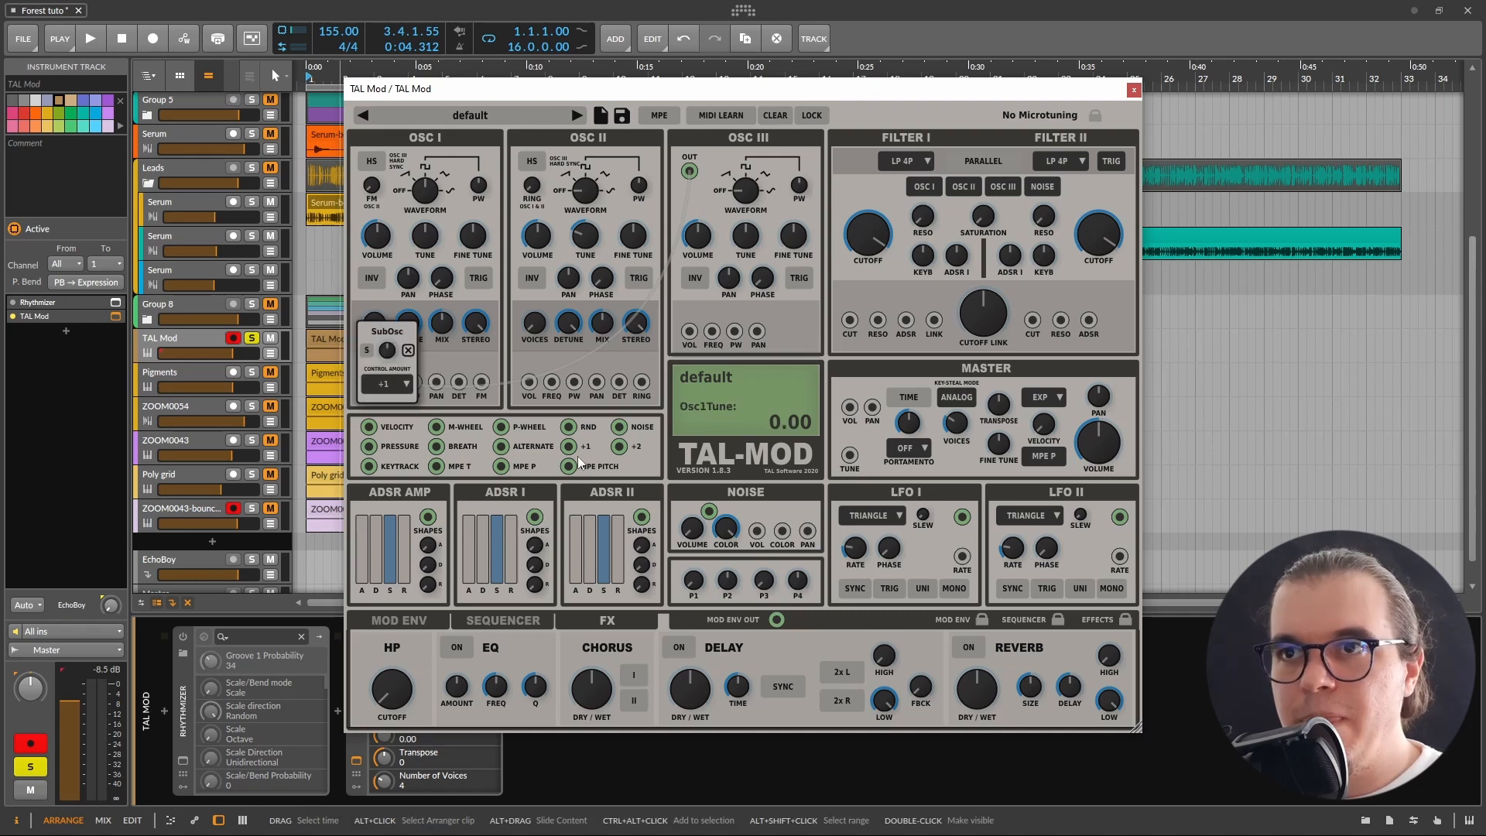
click(391, 363)
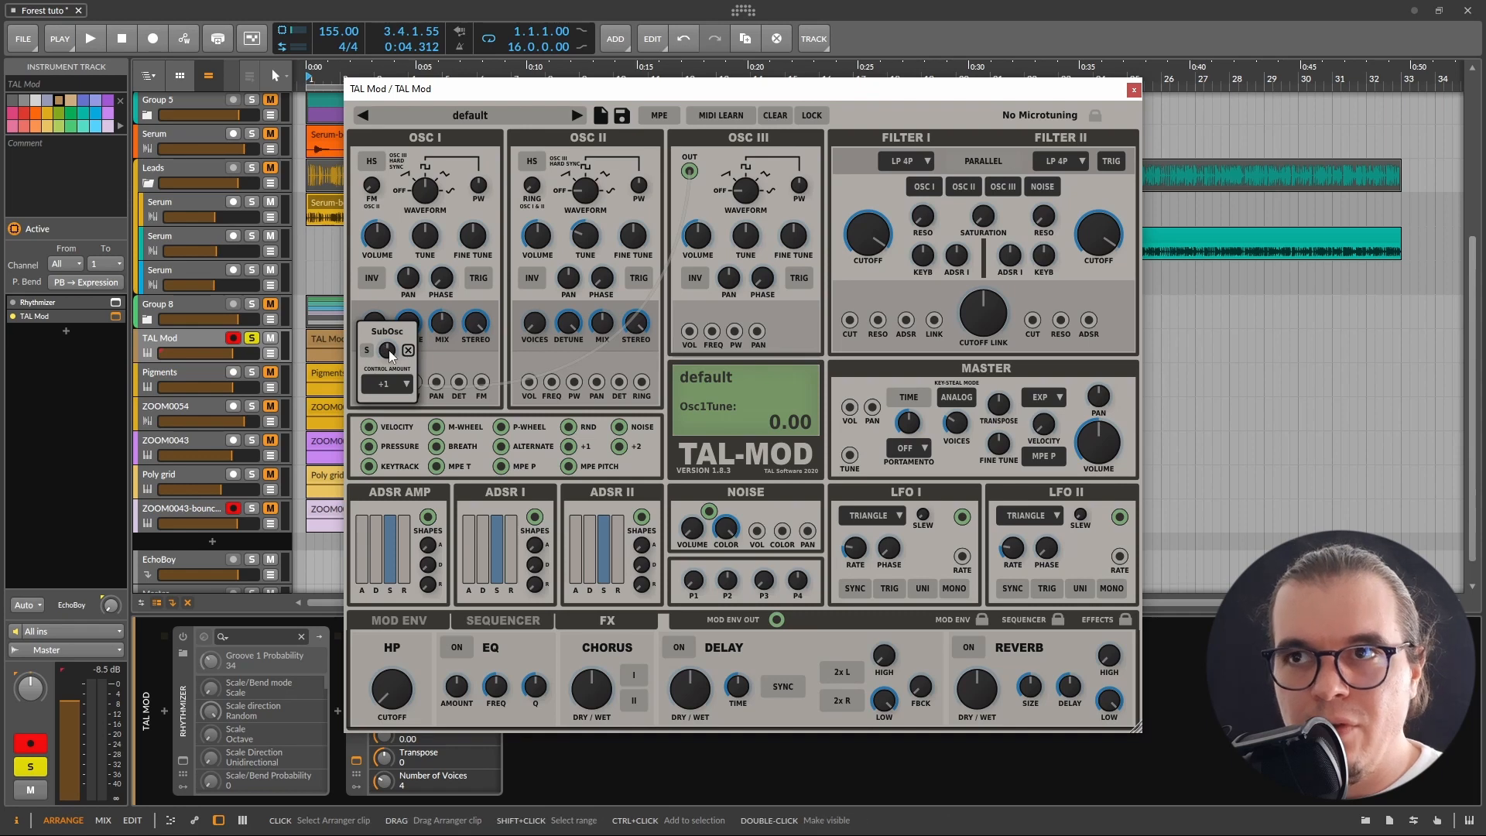
Step: Set the Osc III to Osc I frequency connection's control source to +2 and its modulation amount to 24.00
click(406, 384)
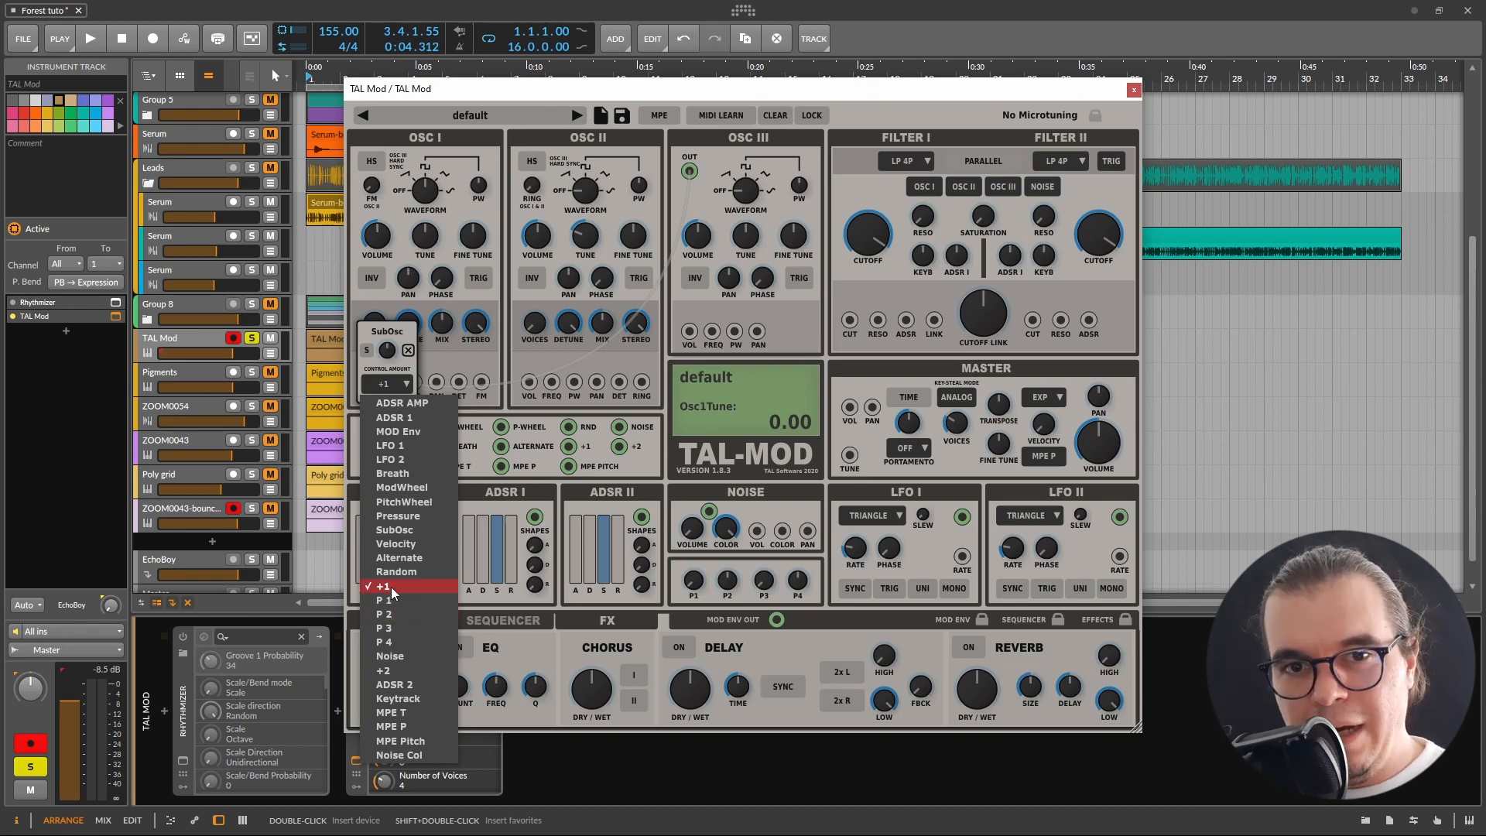
click(430, 671)
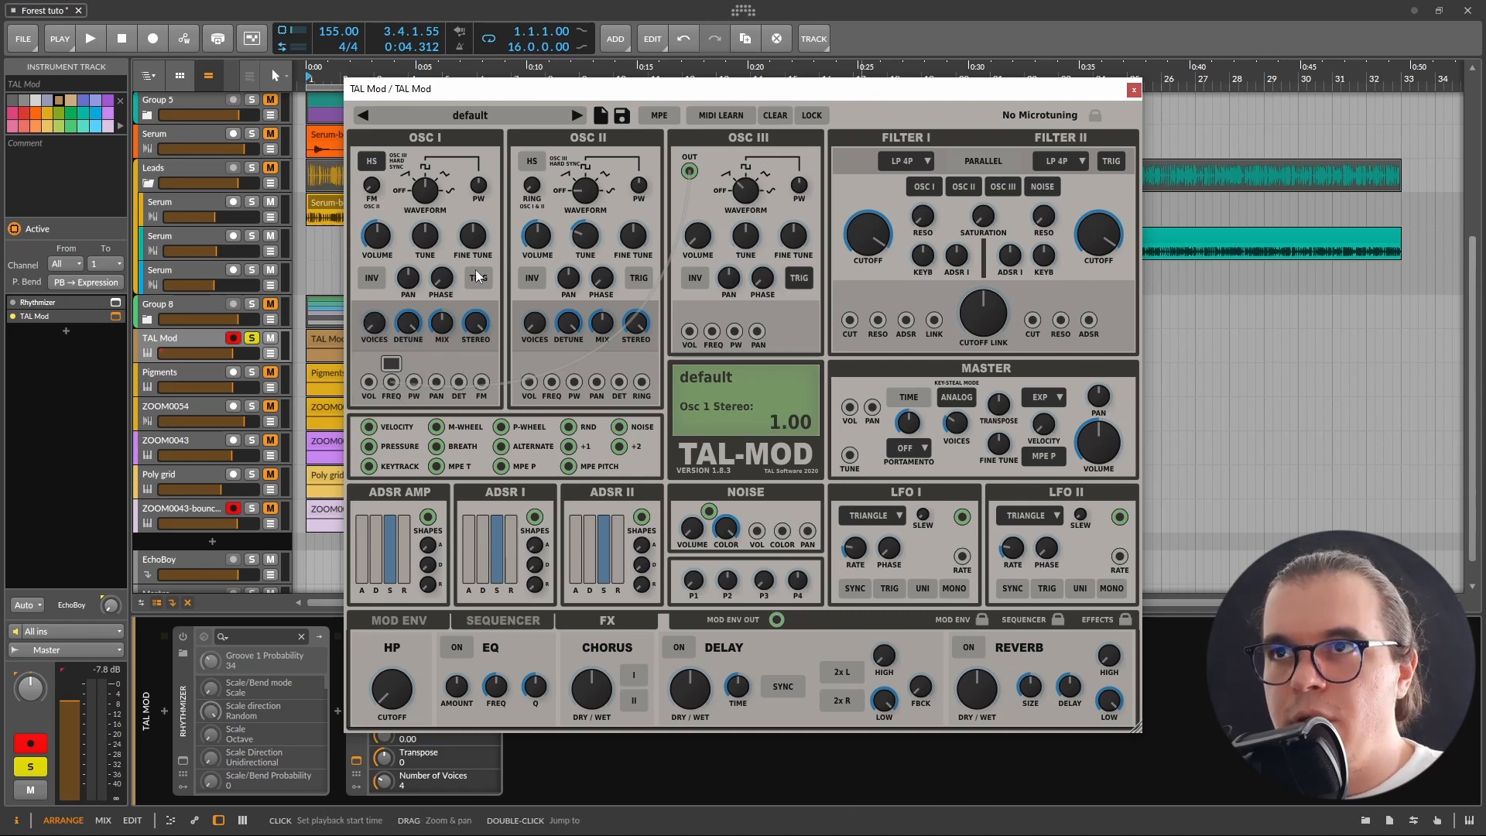
click(391, 363)
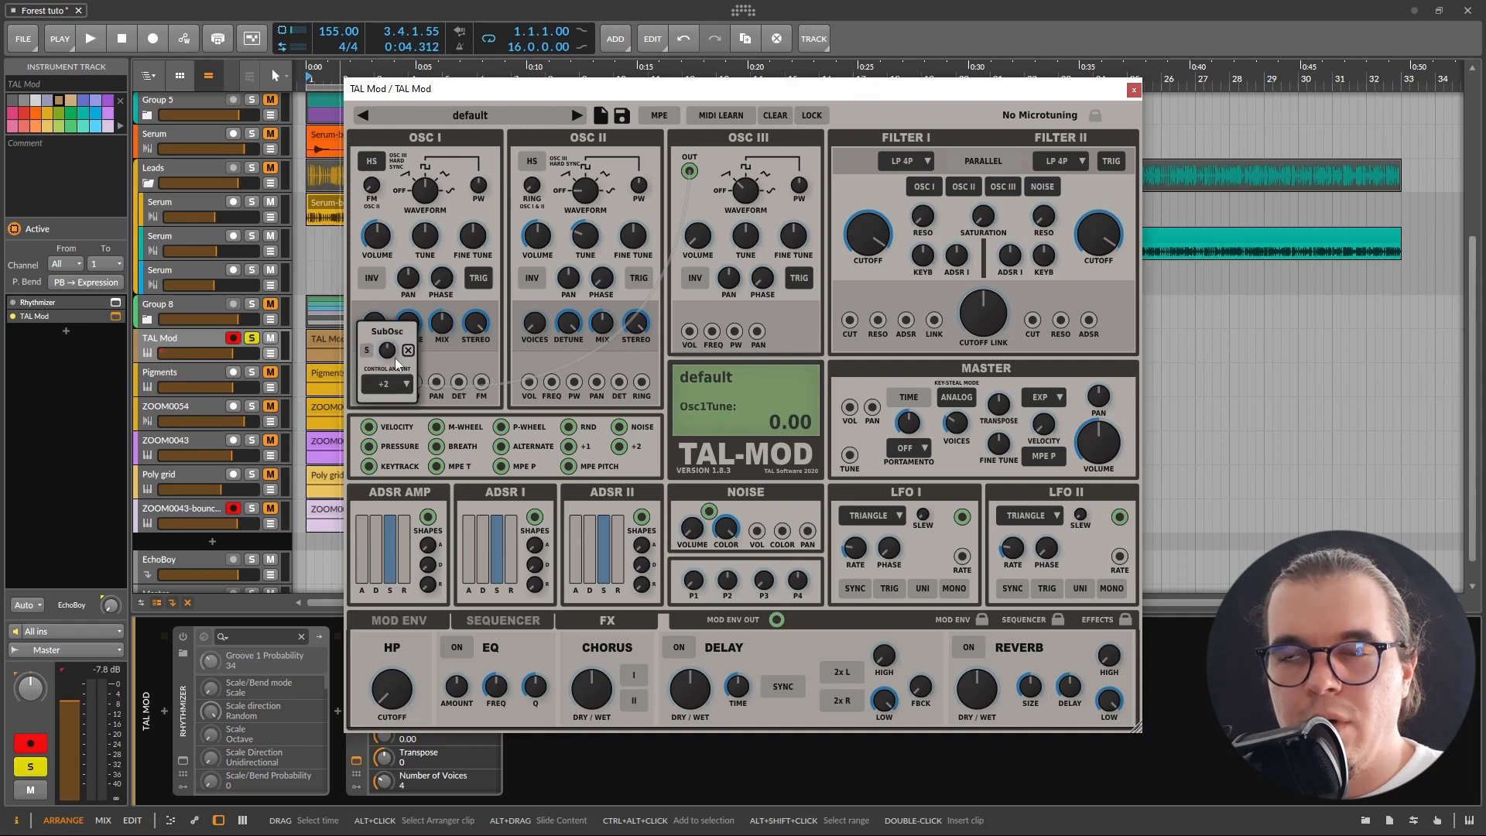
drag(394, 357, 445, 252)
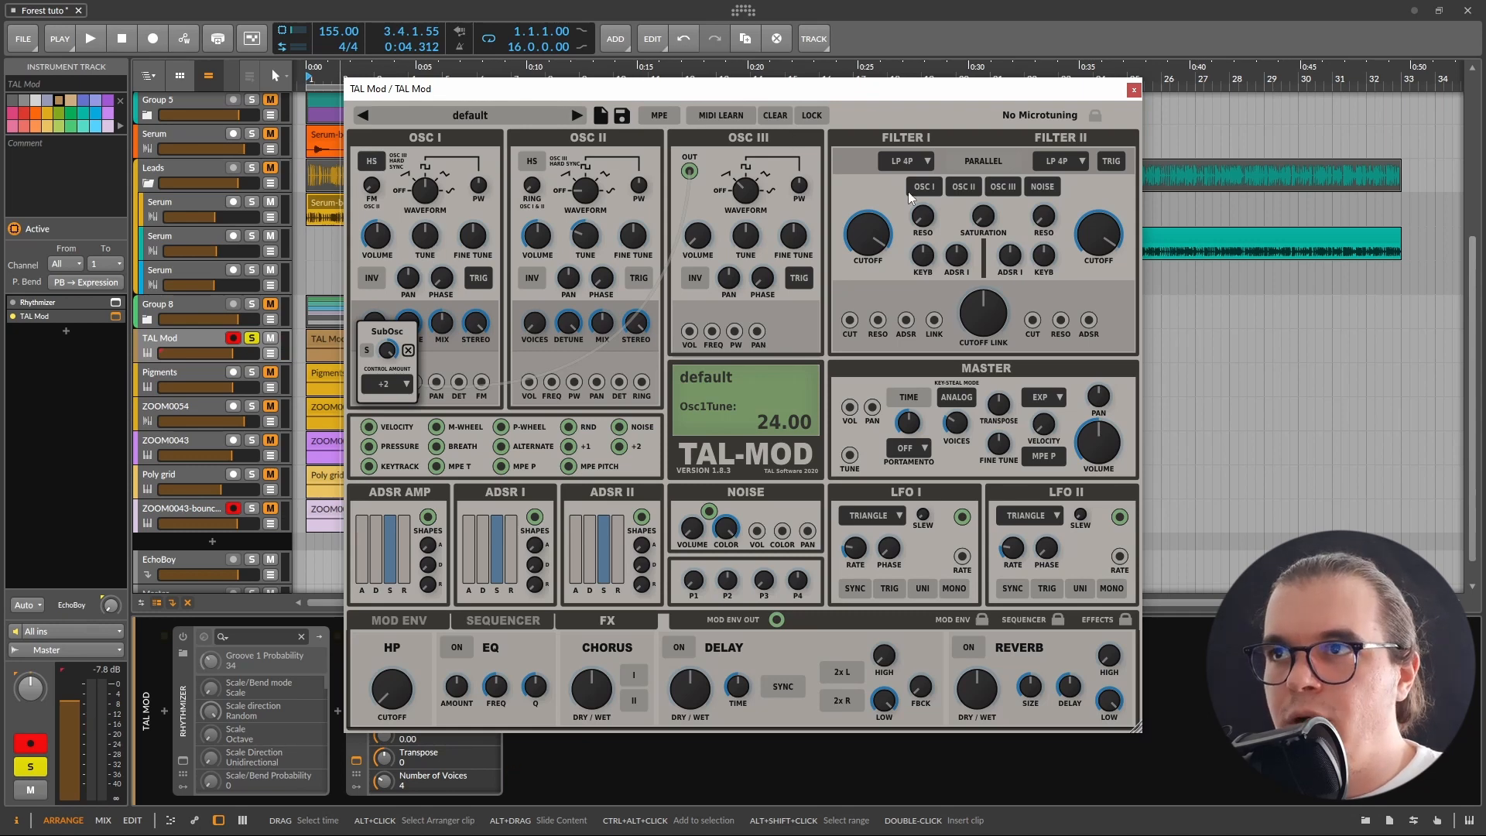
Step: Raise Osc I's tuning and try its pulse width at about 0.45, restoring the pulse width to its default
click(424, 246)
double_click(433, 230)
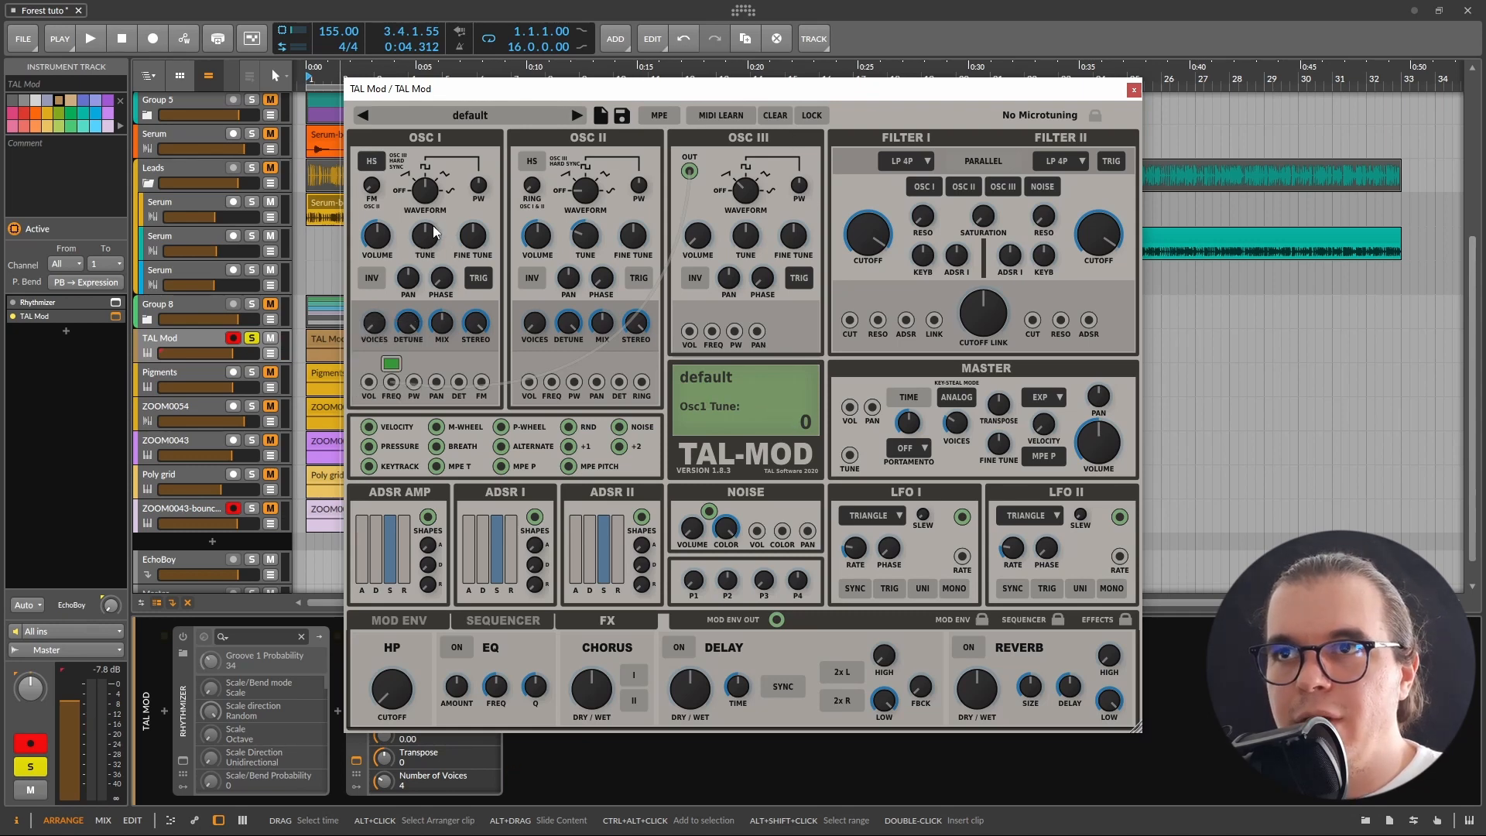
click(408, 325)
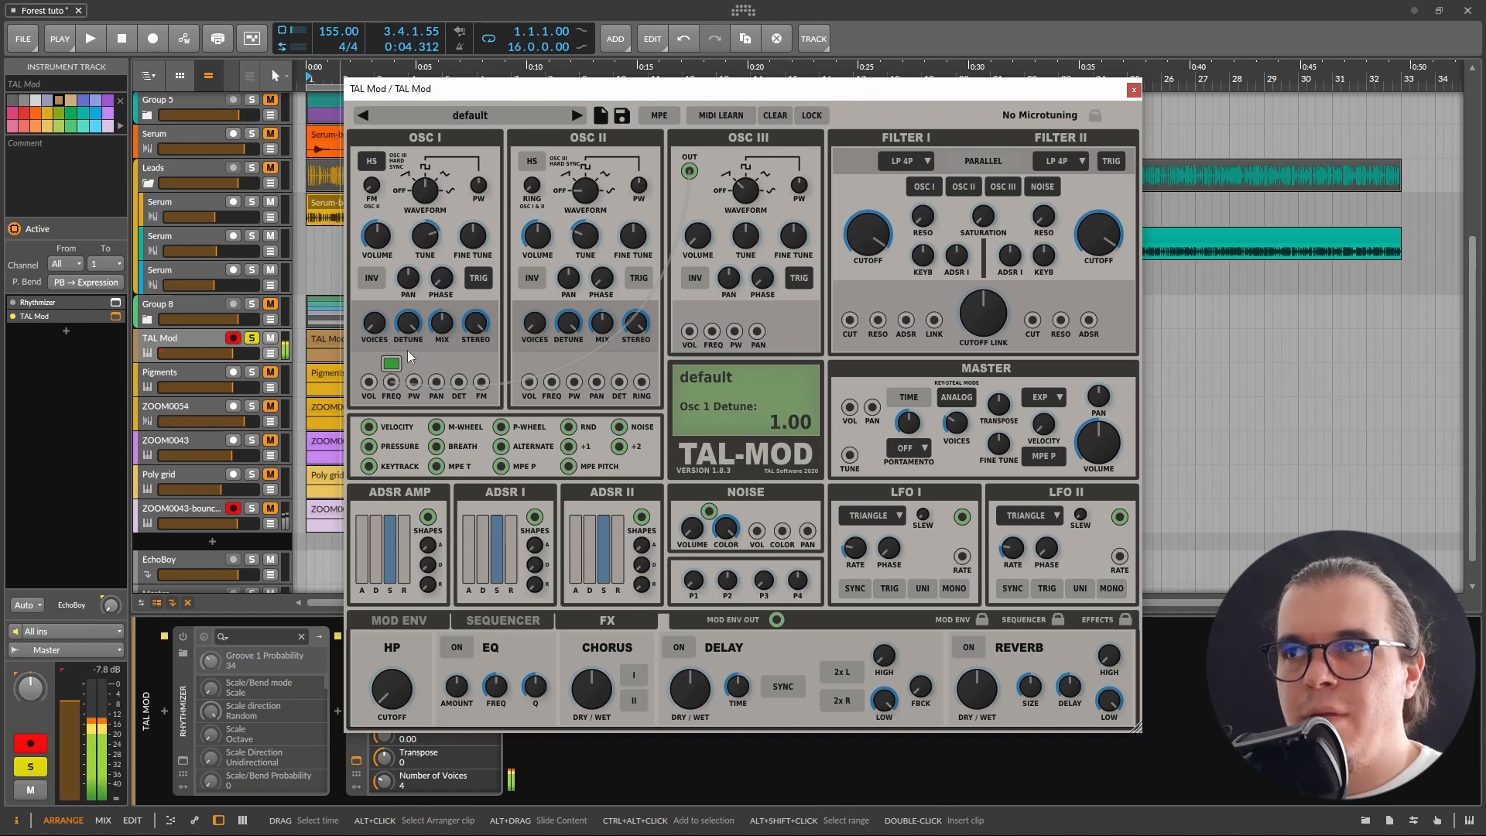
drag(481, 188, 554, 147)
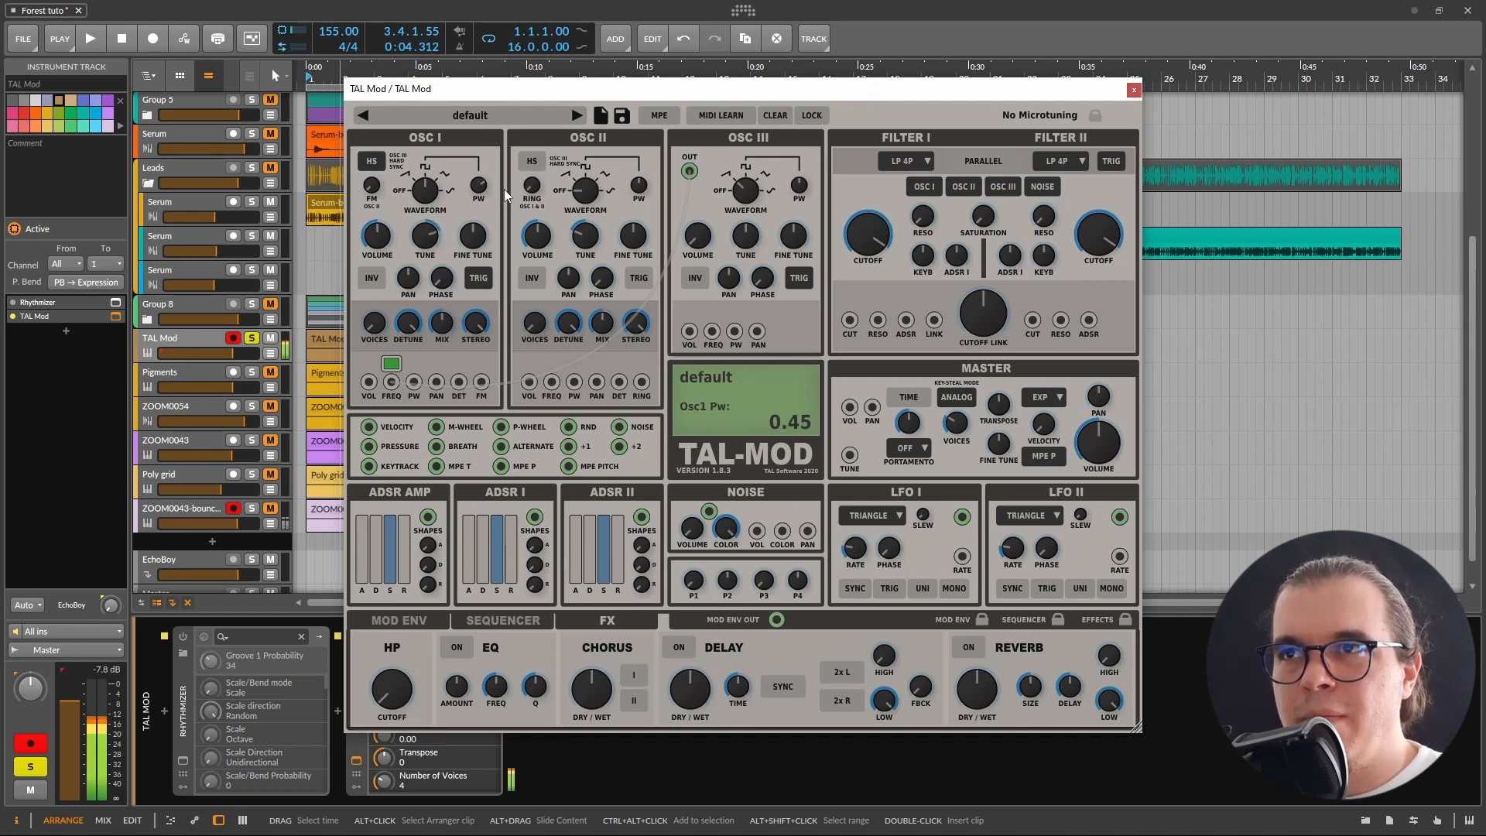
double_click(479, 187)
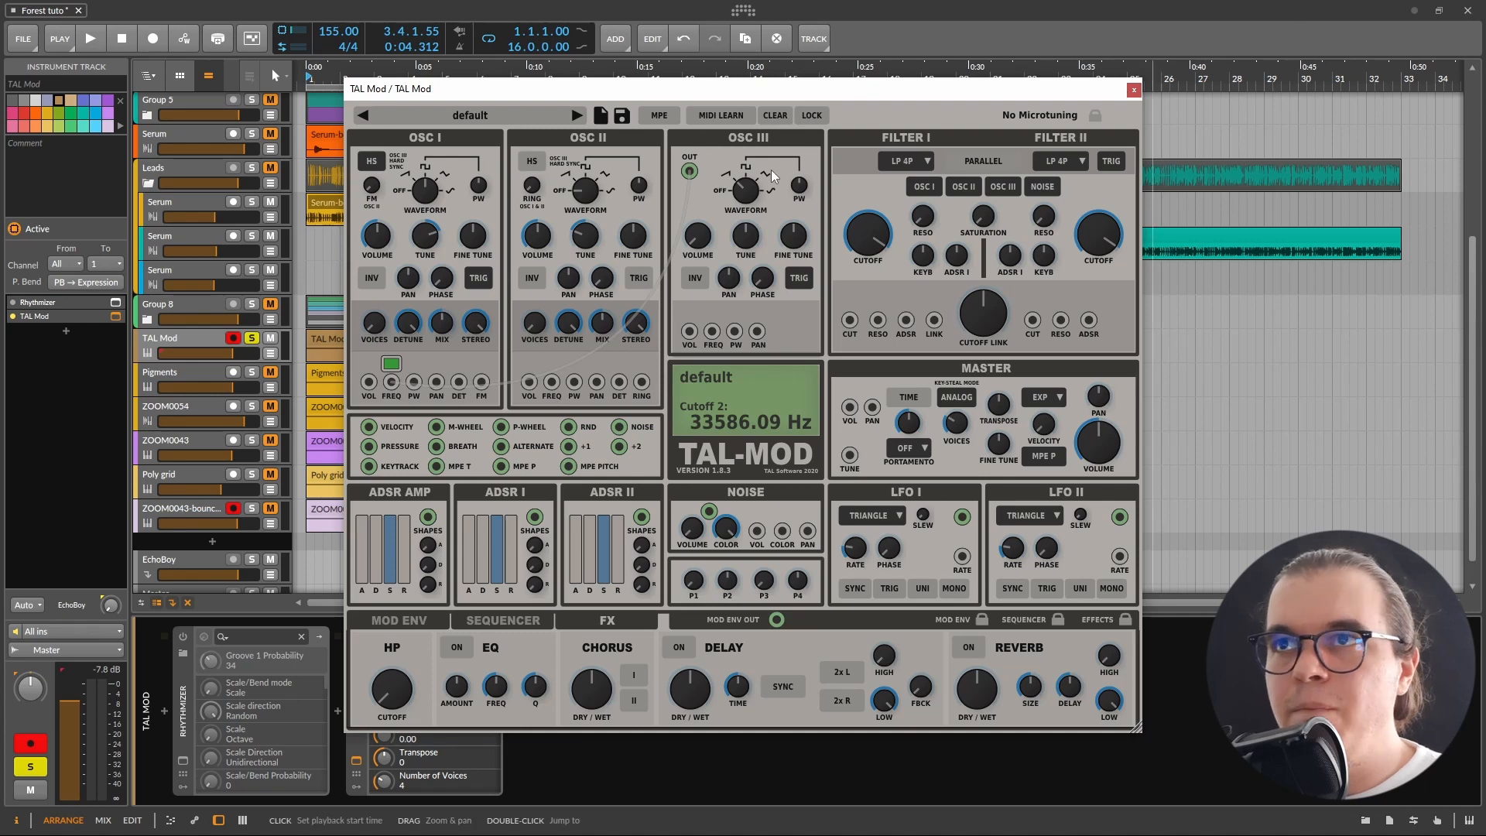
Step: Load the S&H - The Squelch preset from the Ollie bank and view the Rhythmizer settings feeding the synth
click(486, 117)
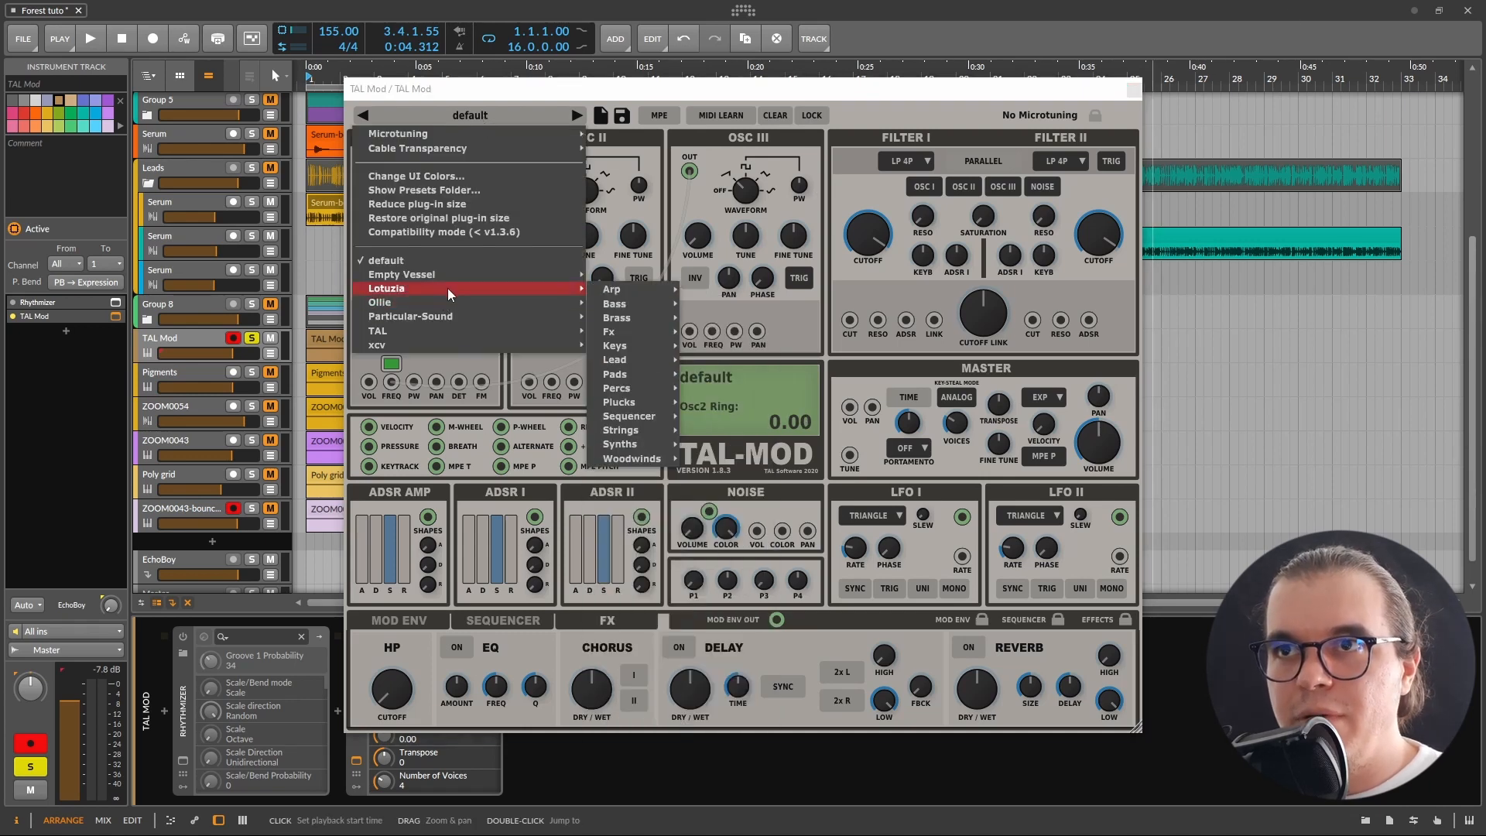
mouse_move(446, 311)
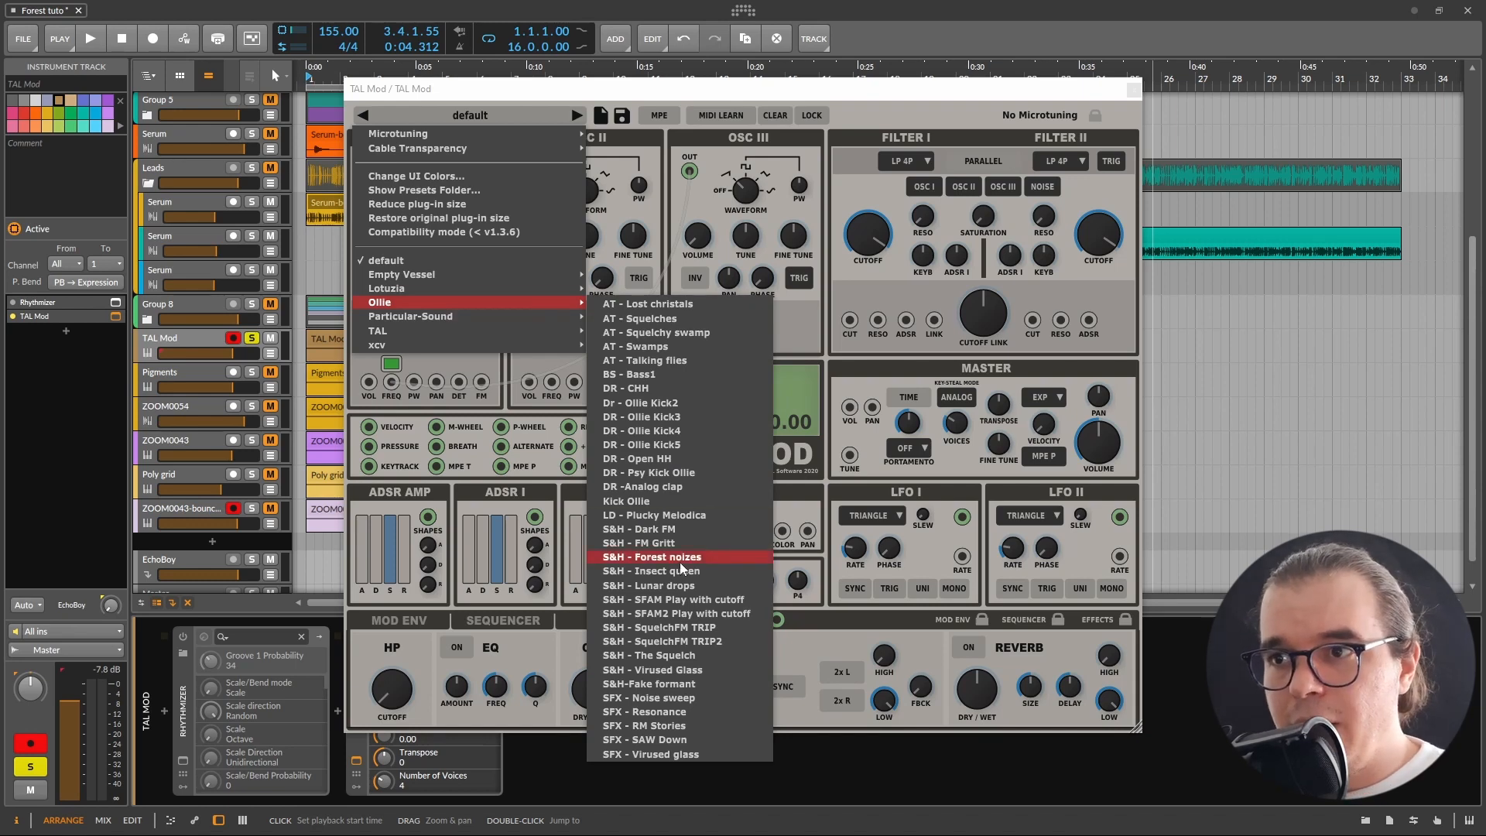
click(685, 657)
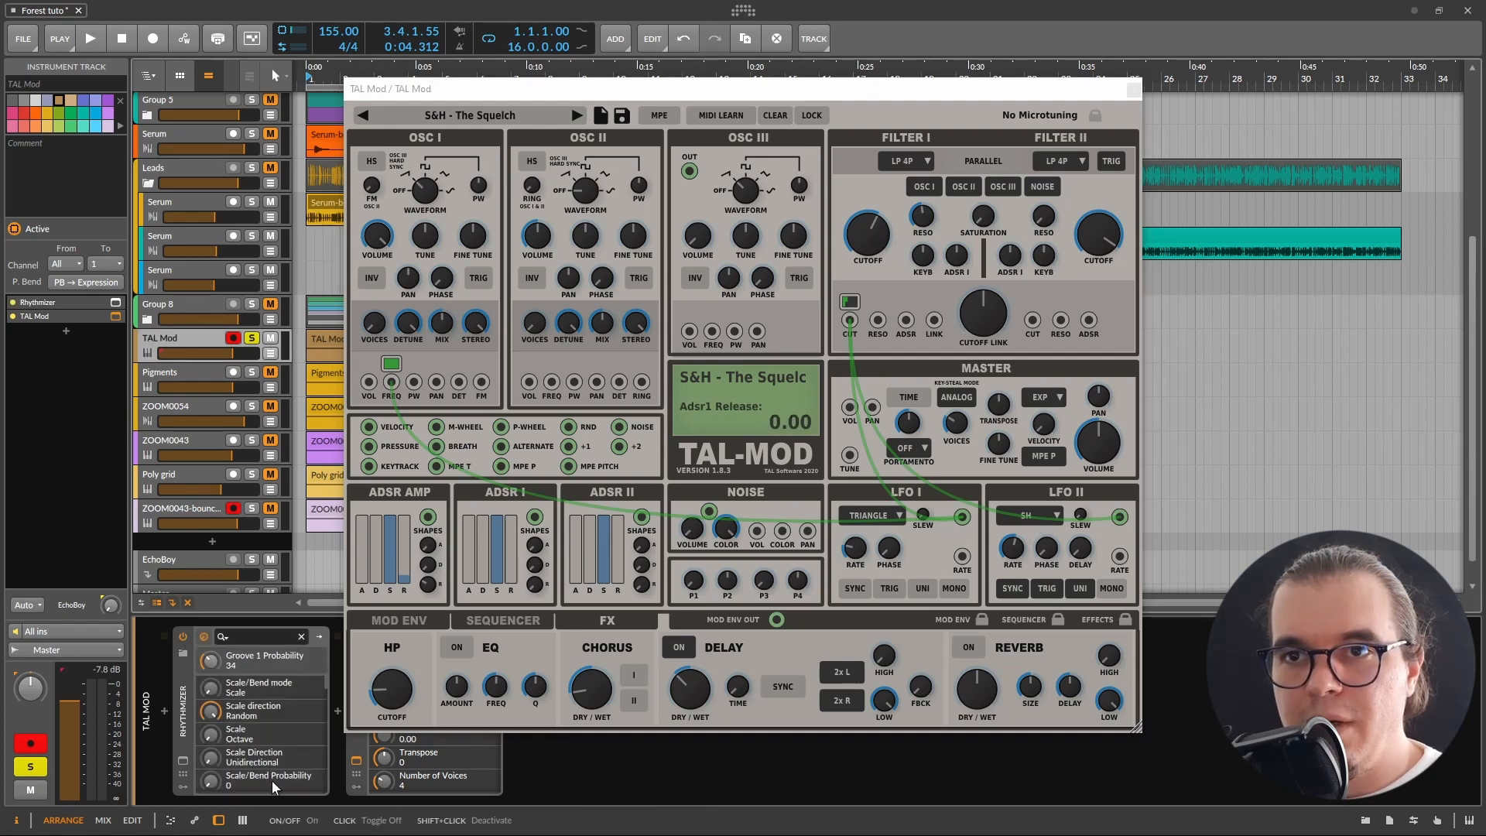
click(183, 760)
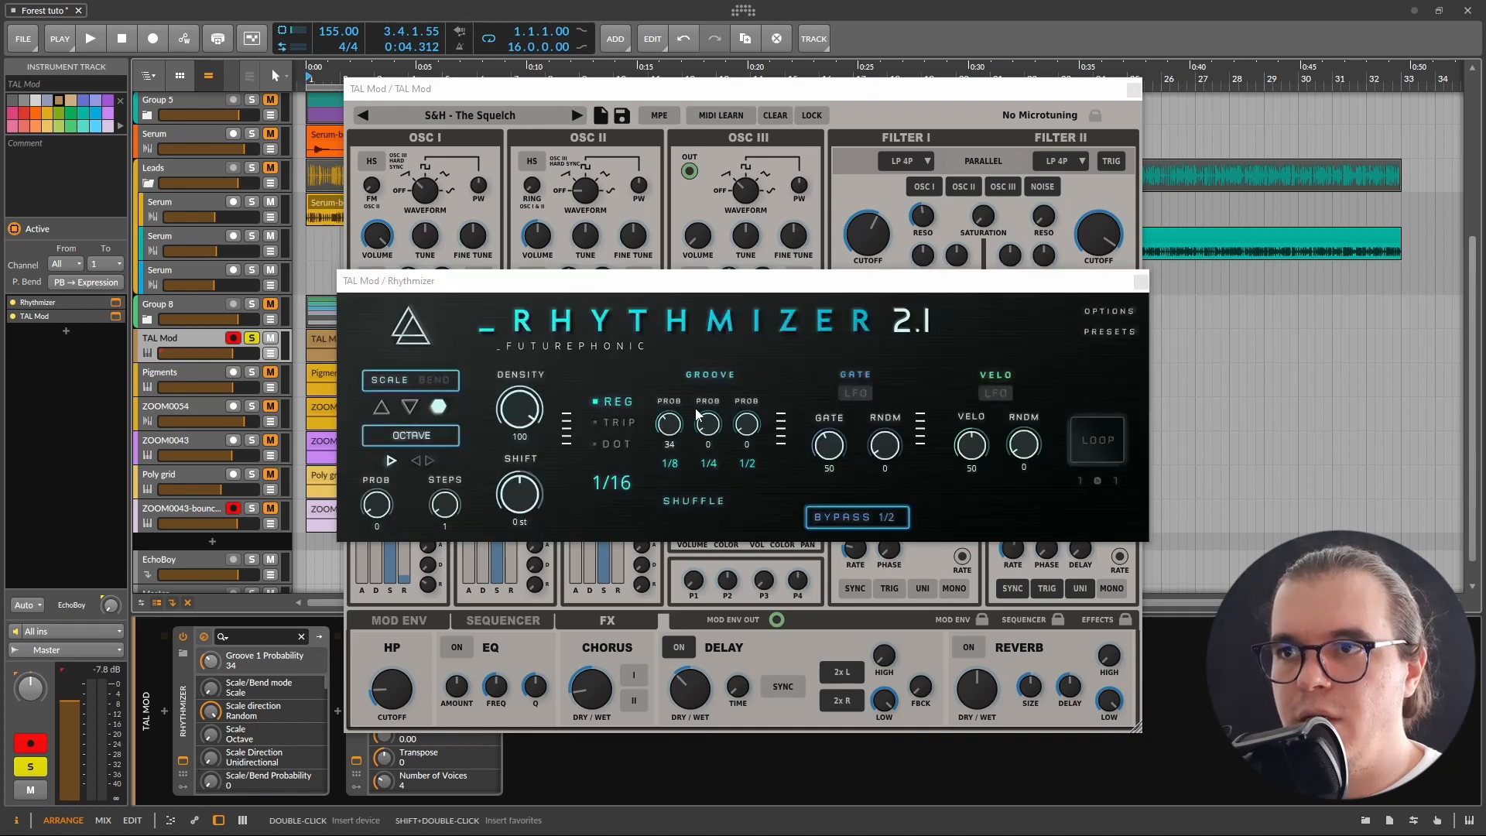
click(1140, 281)
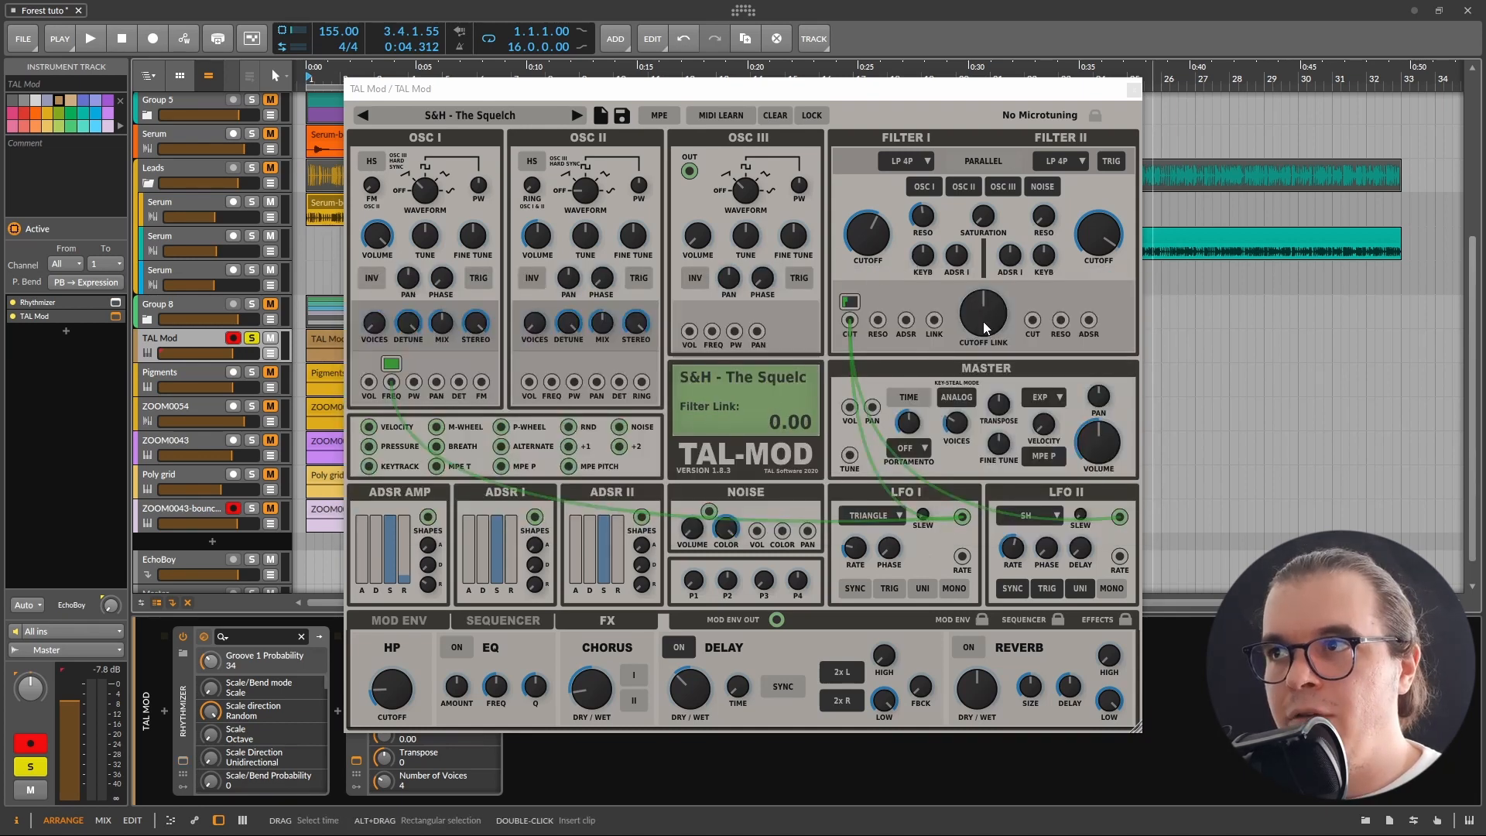
Step: Lower the TAL Mod track's volume and play it unsoloed with the mix while sweeping the cutoff link and Filter I cutoff
drag(985, 327, 1037, 317)
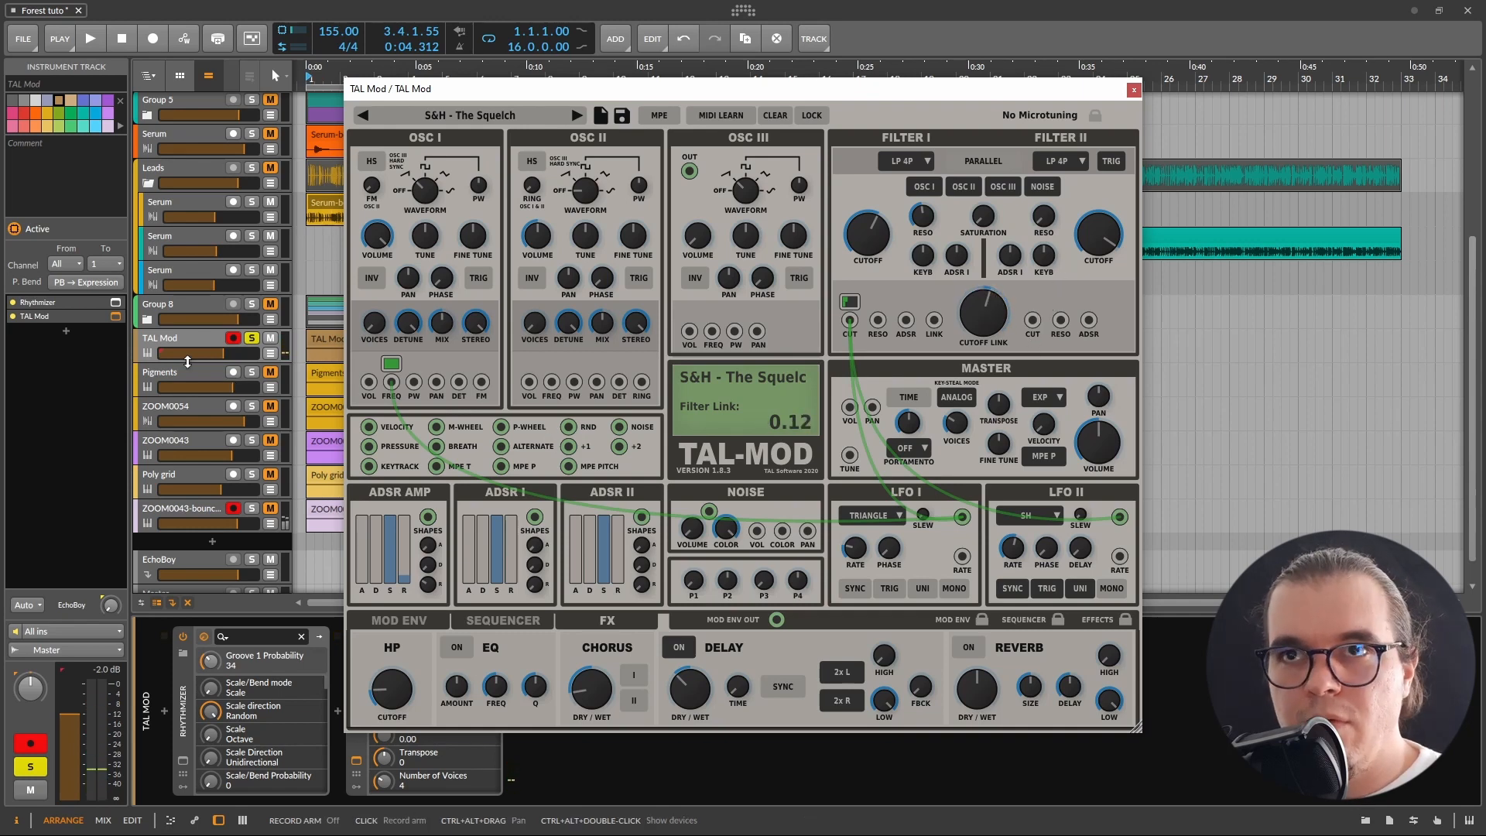
click(188, 361)
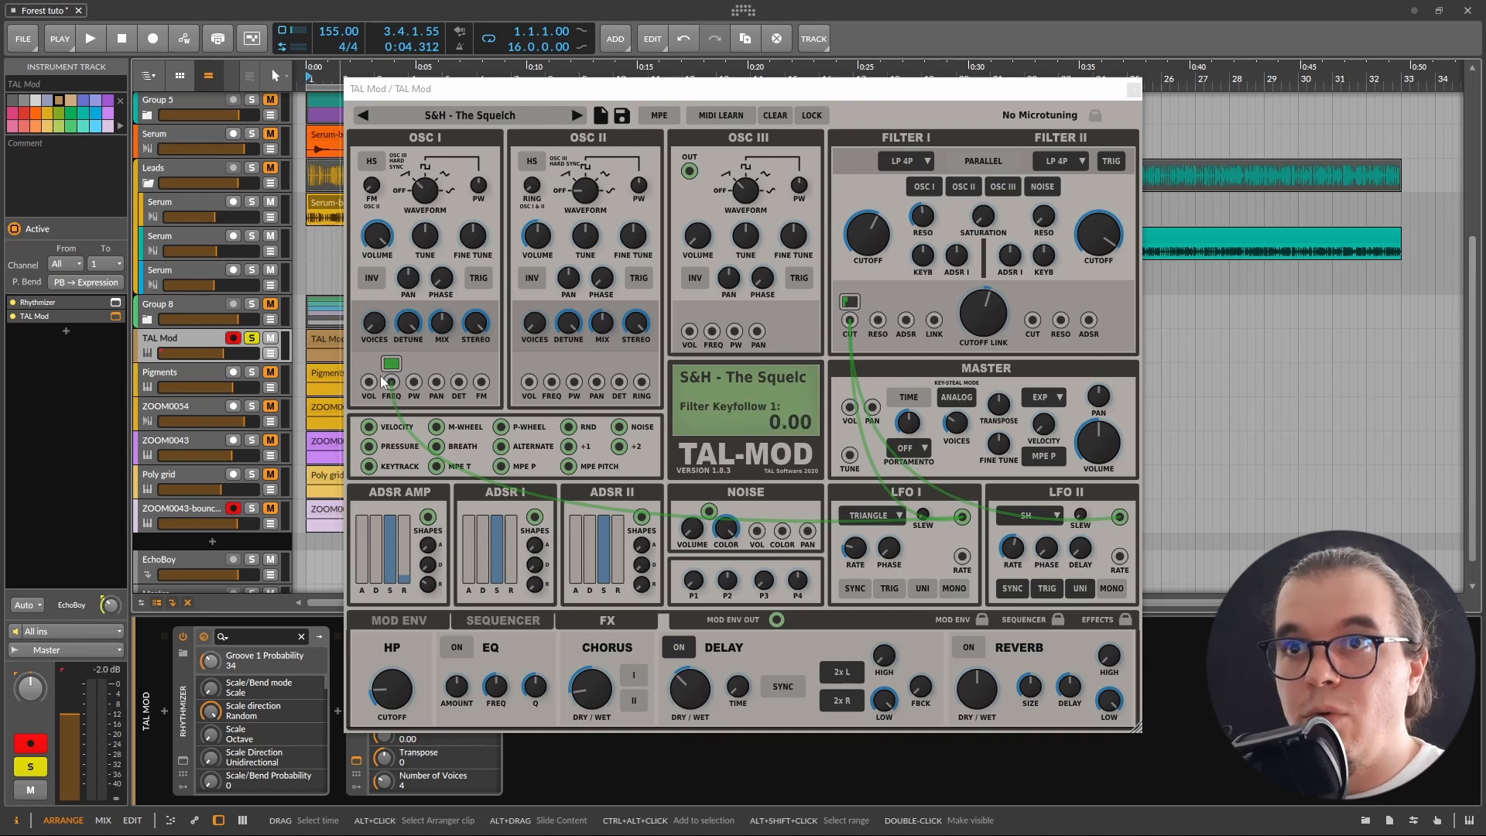
key(space)
click(879, 233)
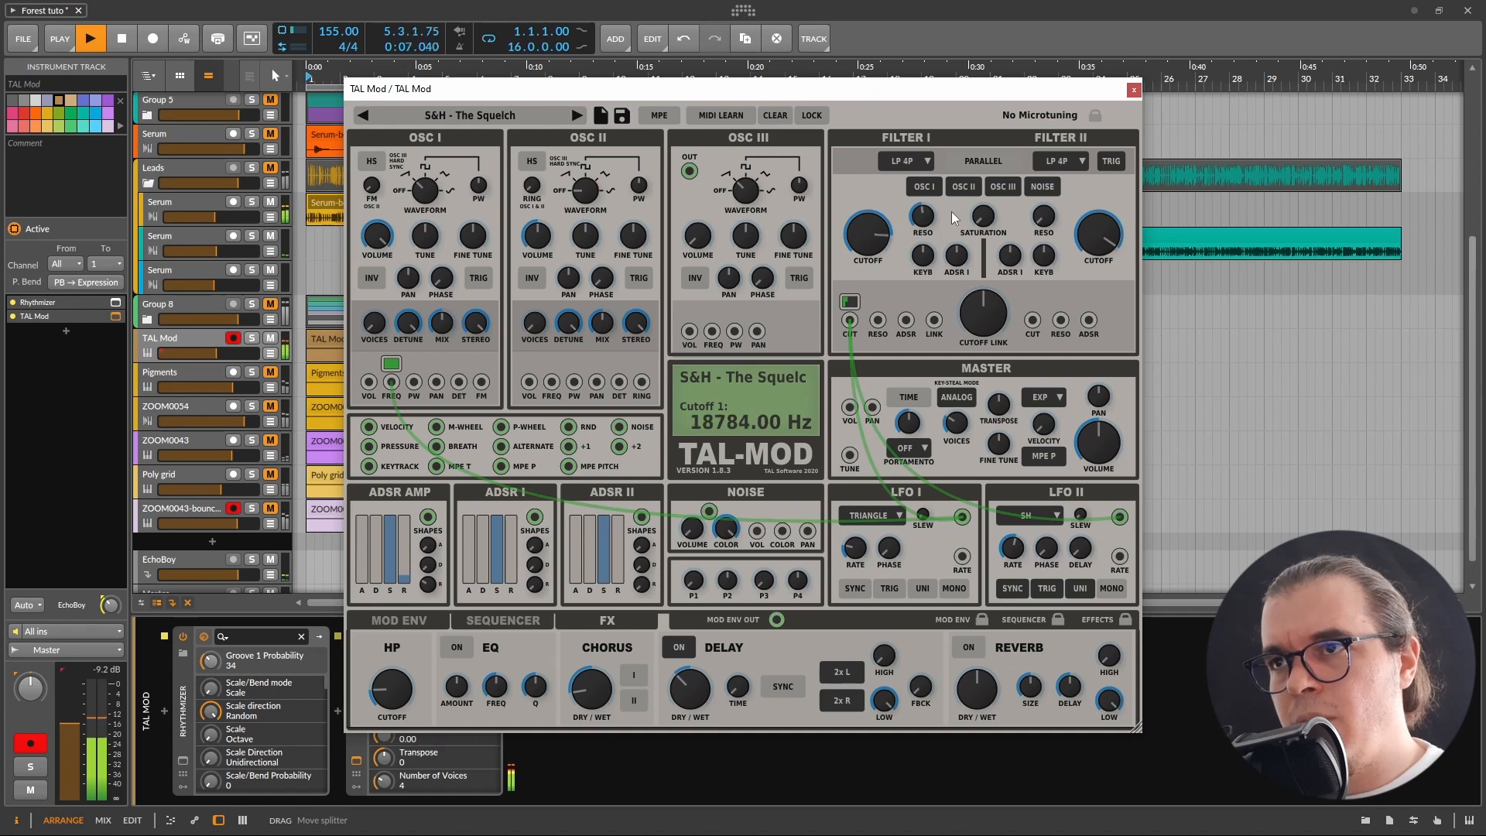
key(space)
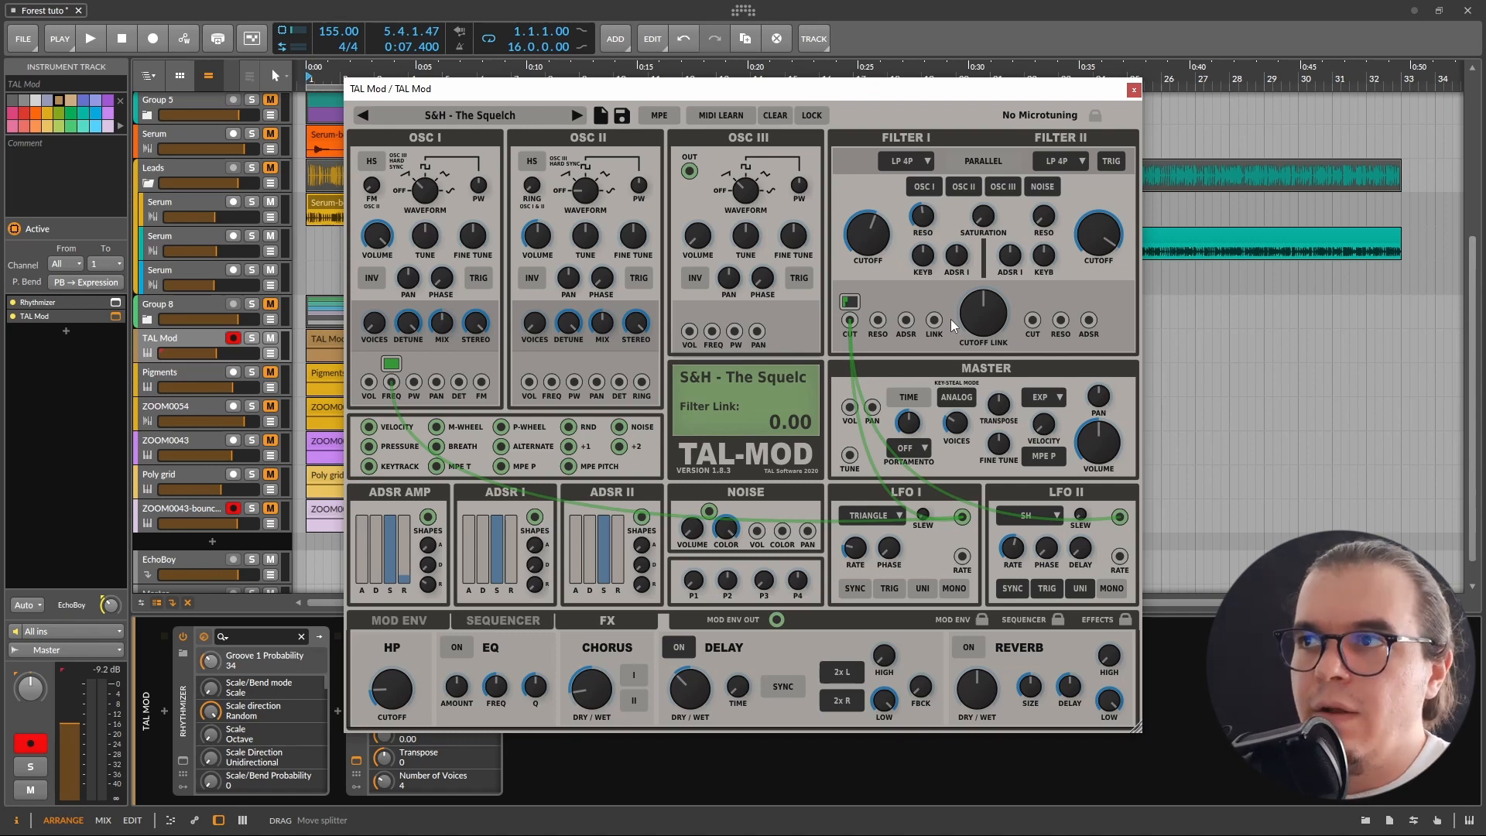
Step: Close the synth window, solo the Kick 2 track and play it briefly
click(1134, 90)
scroll(314, 245, up, 5)
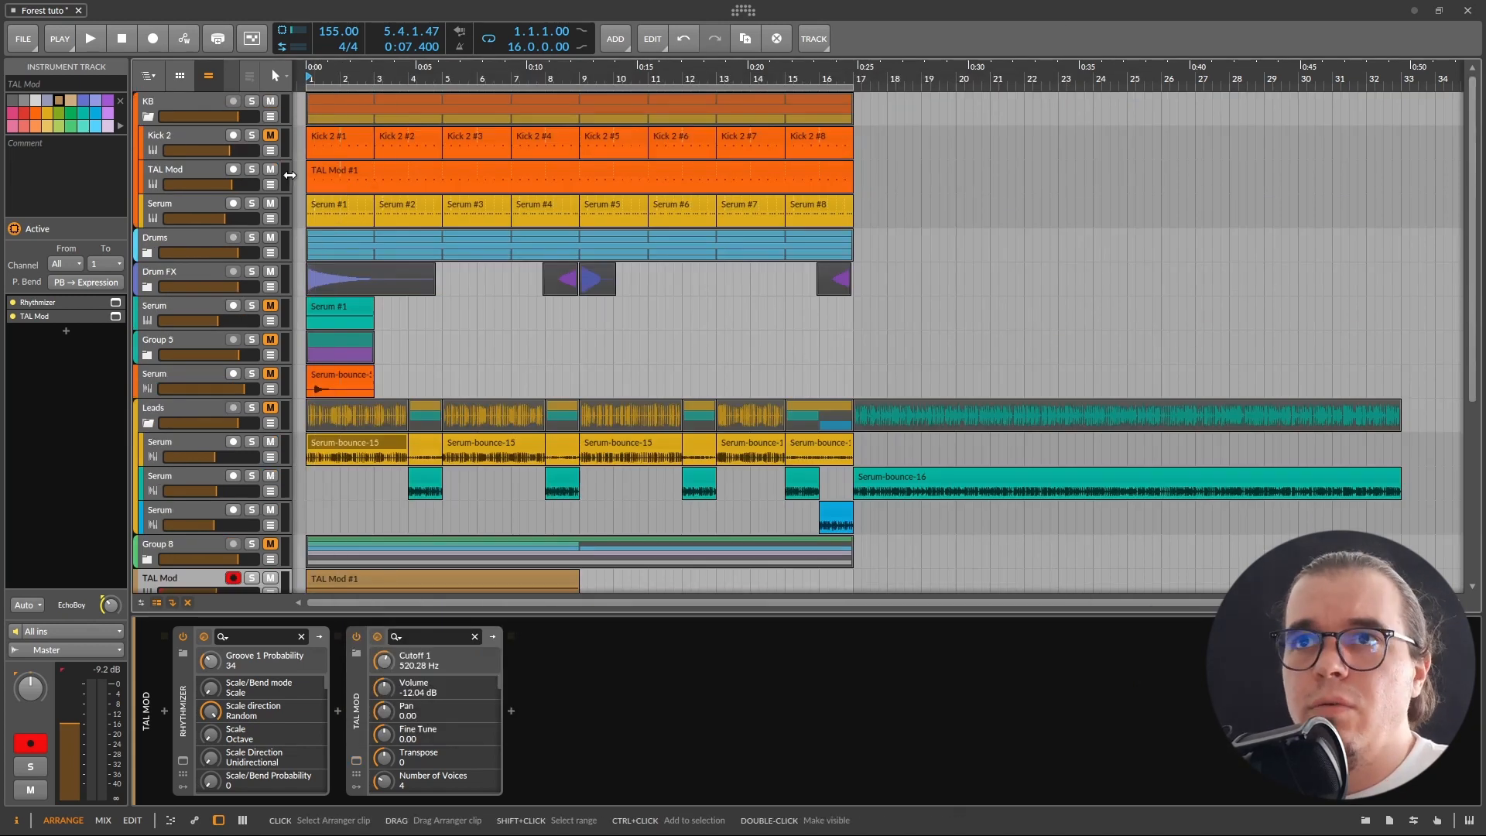
click(250, 135)
click(189, 133)
key(space)
key(space)
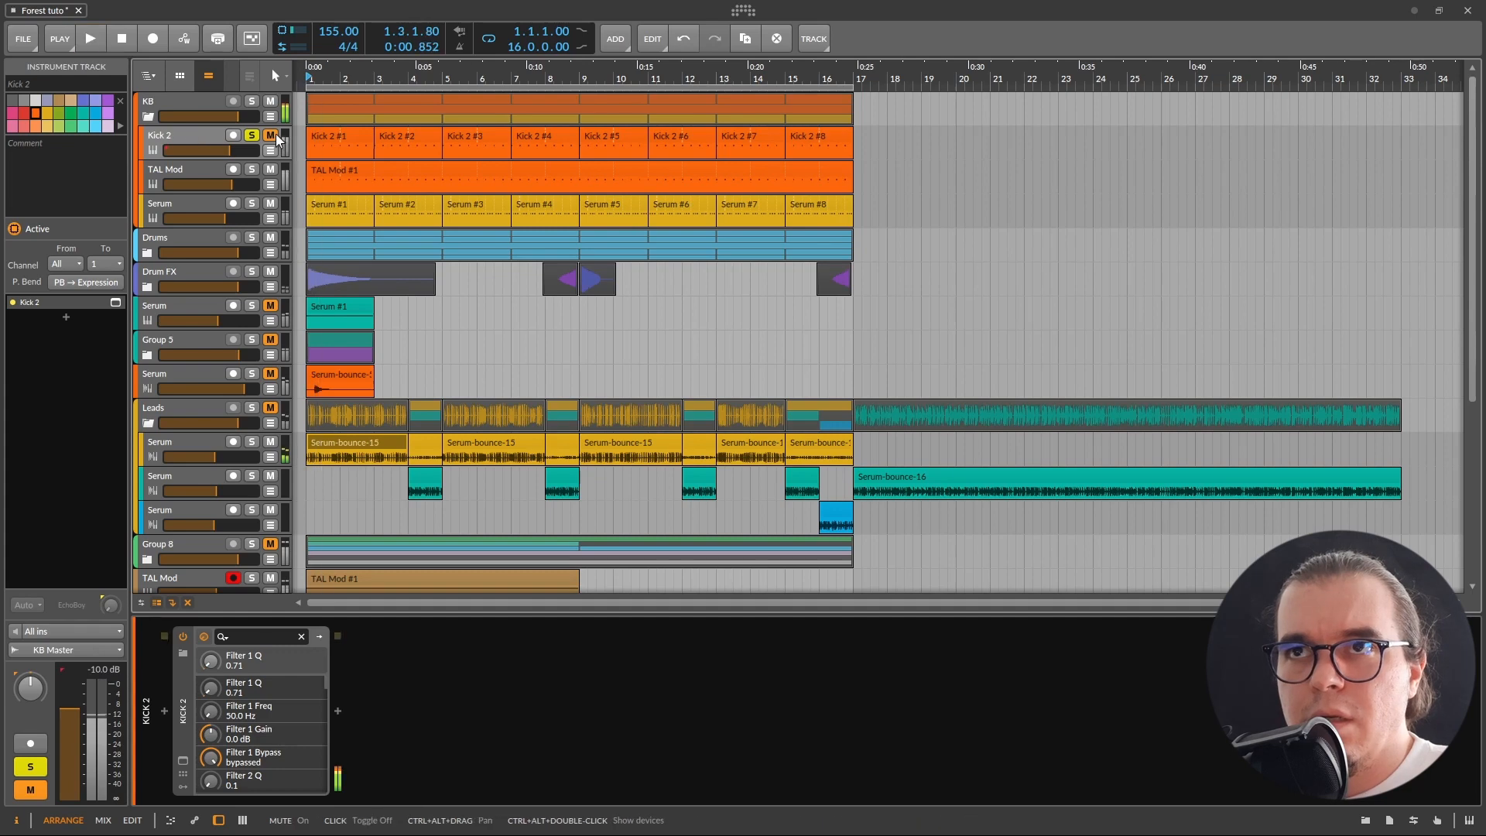
Step: Solo the KB group with Kick 2 unmuted and its TAL Mod track muted, and play it
click(252, 101)
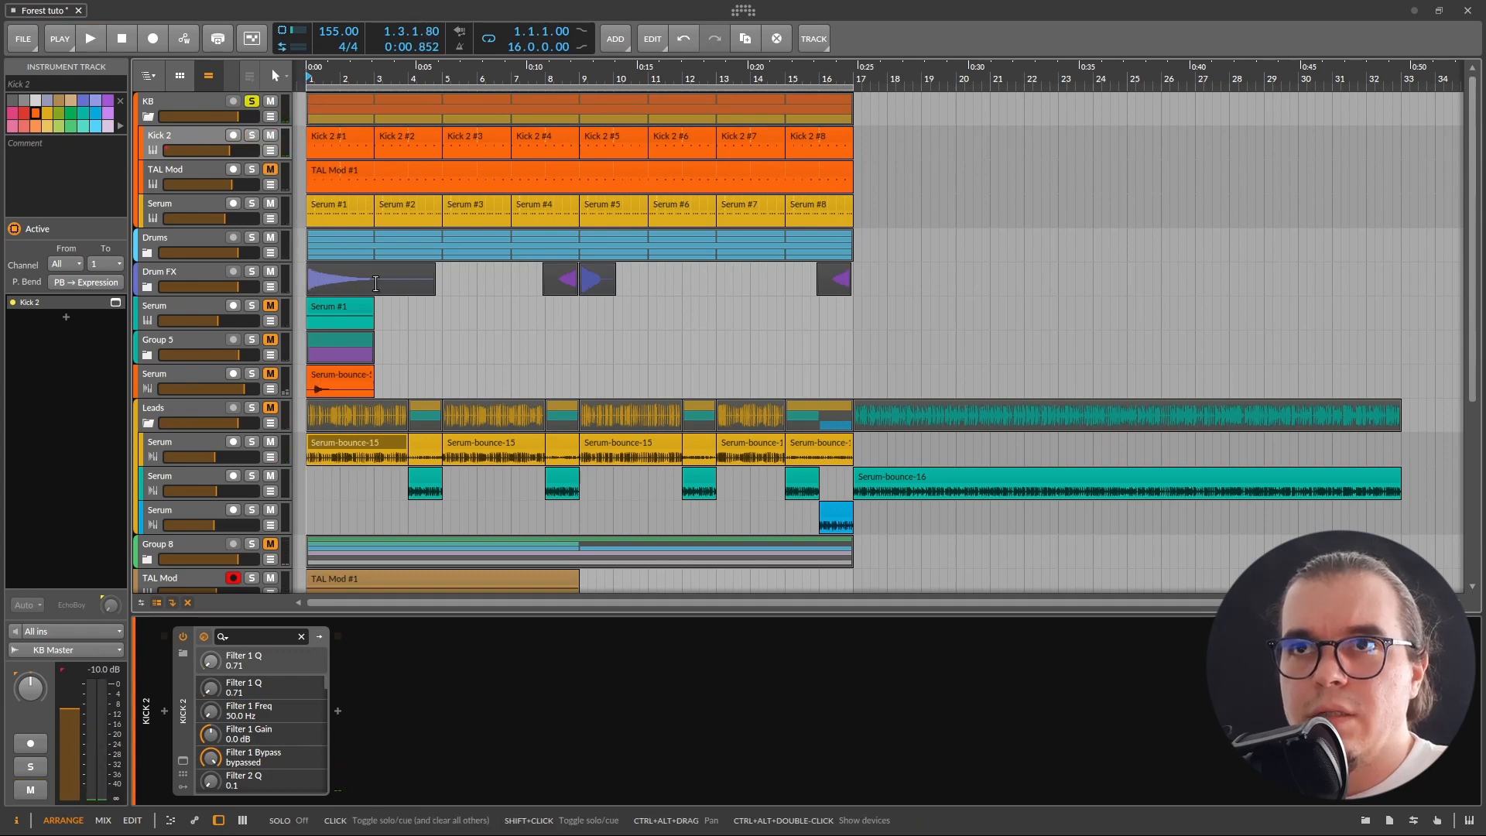
key(space)
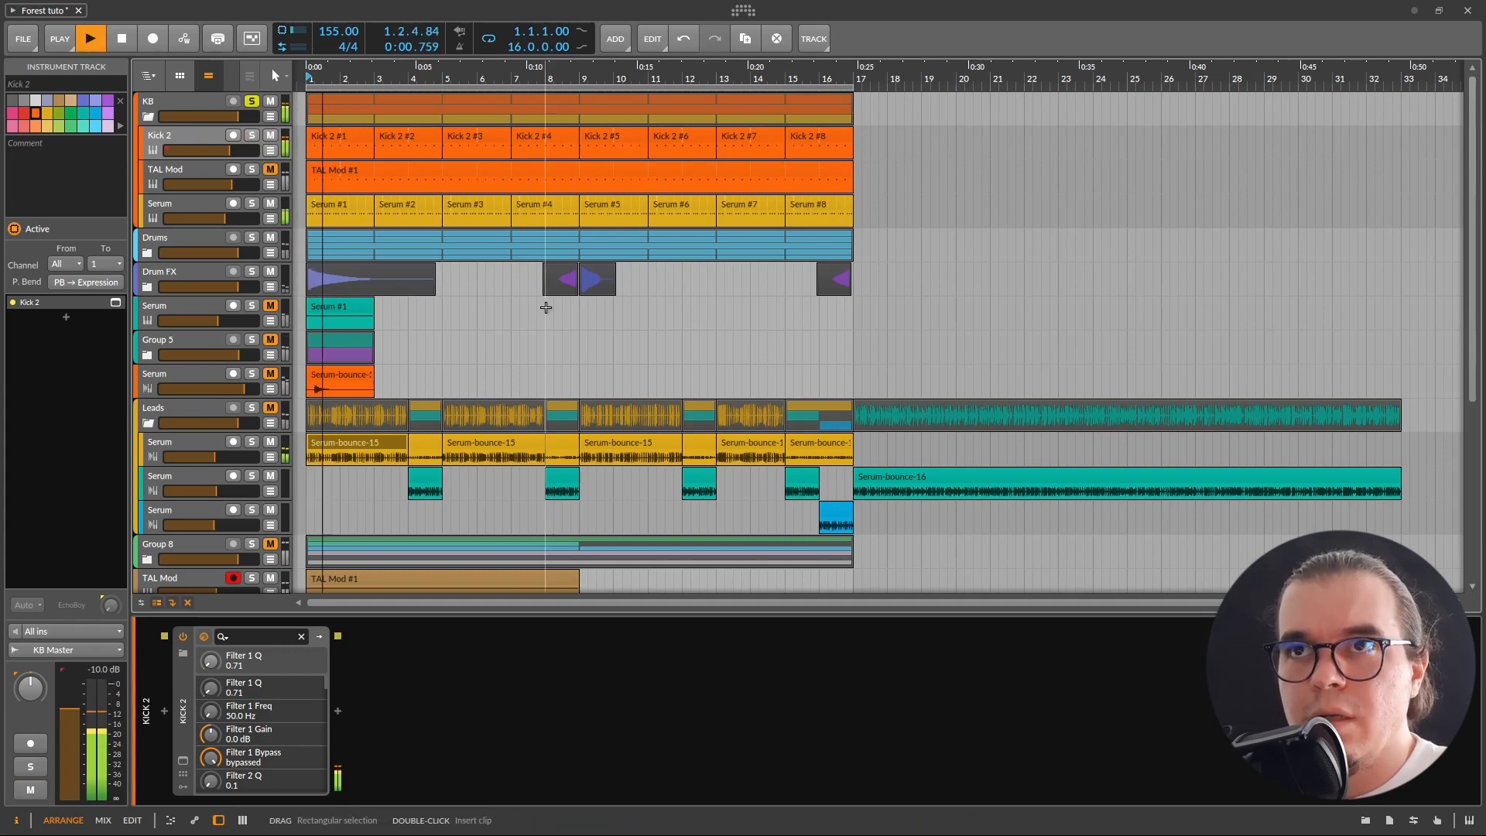
key(space)
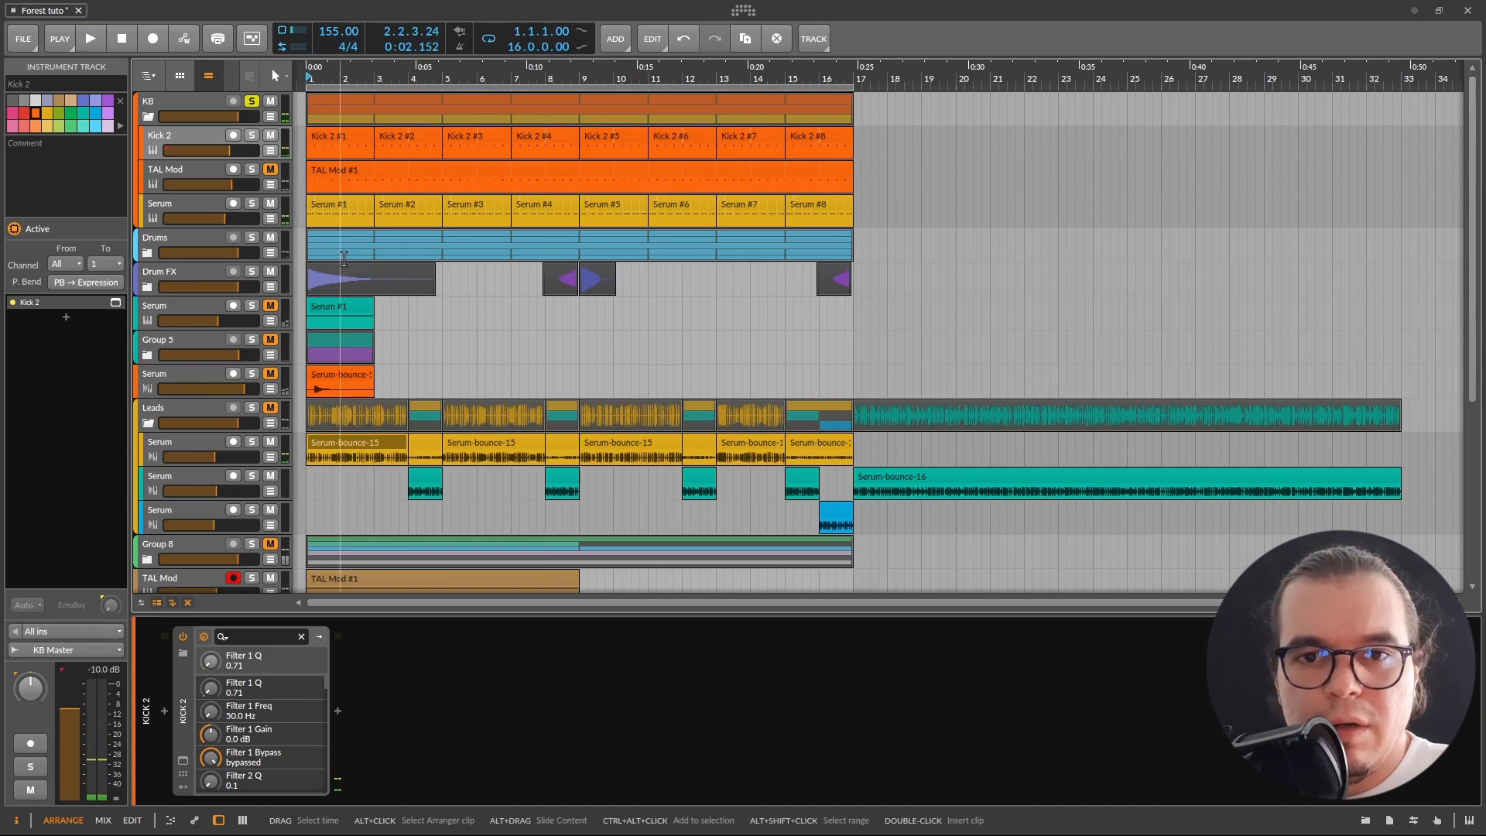
Step: Mute Kick 2, unmute the KB group's TAL Mod track and view its DR - Ollie Kick5 patch
click(270, 135)
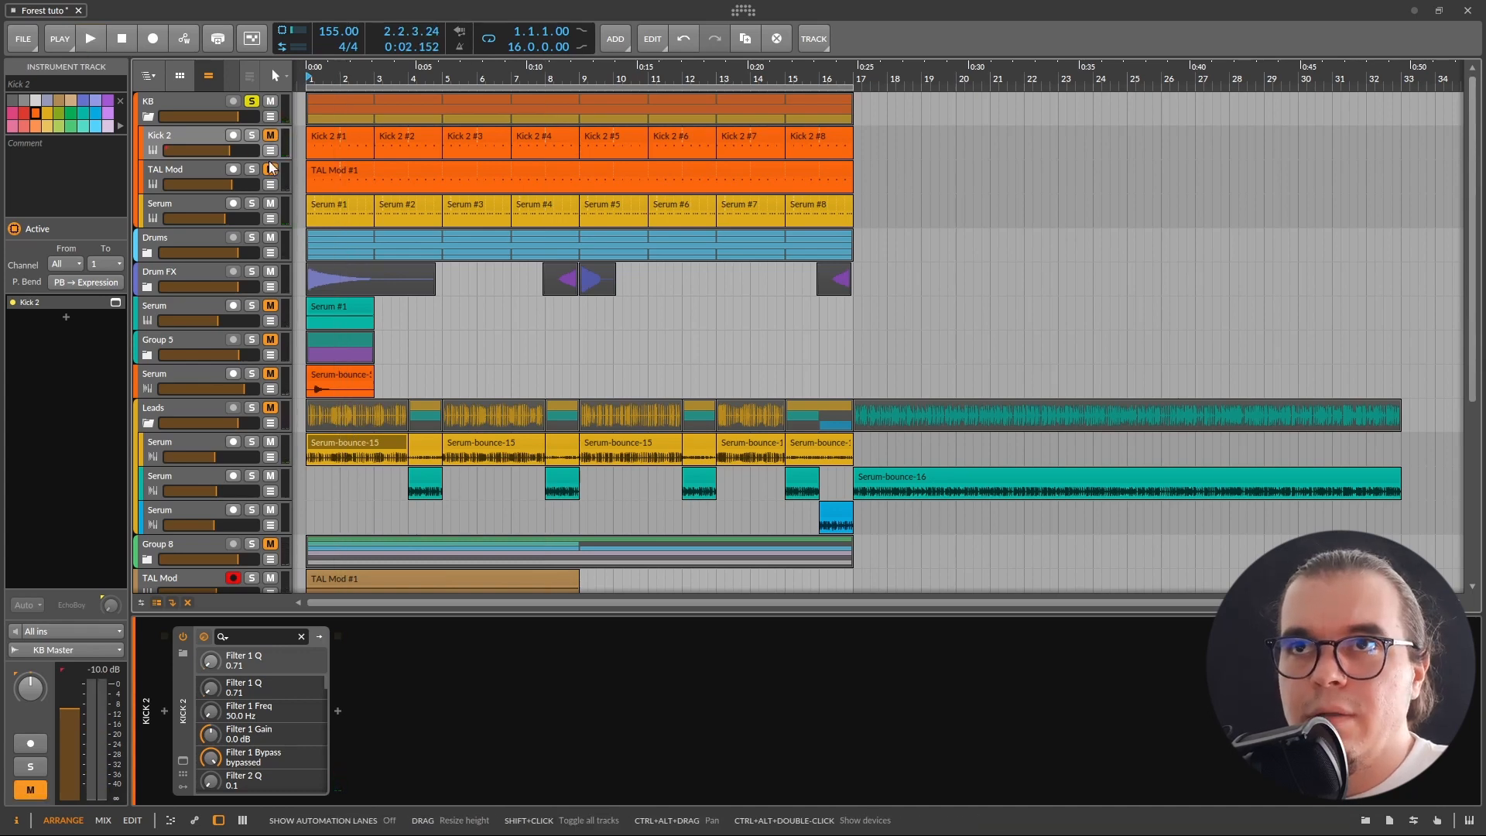
click(194, 175)
click(184, 759)
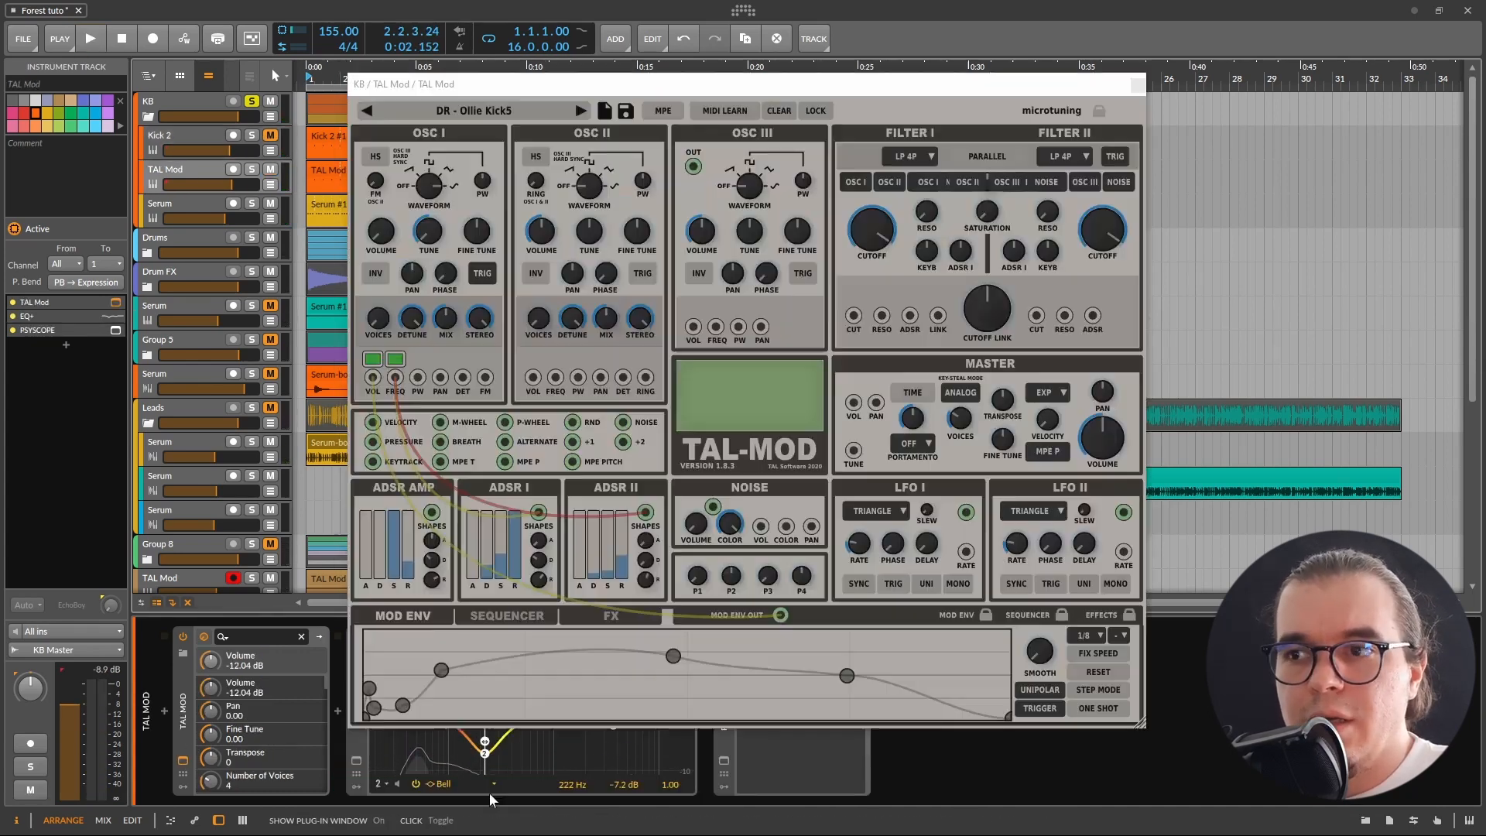
click(1137, 86)
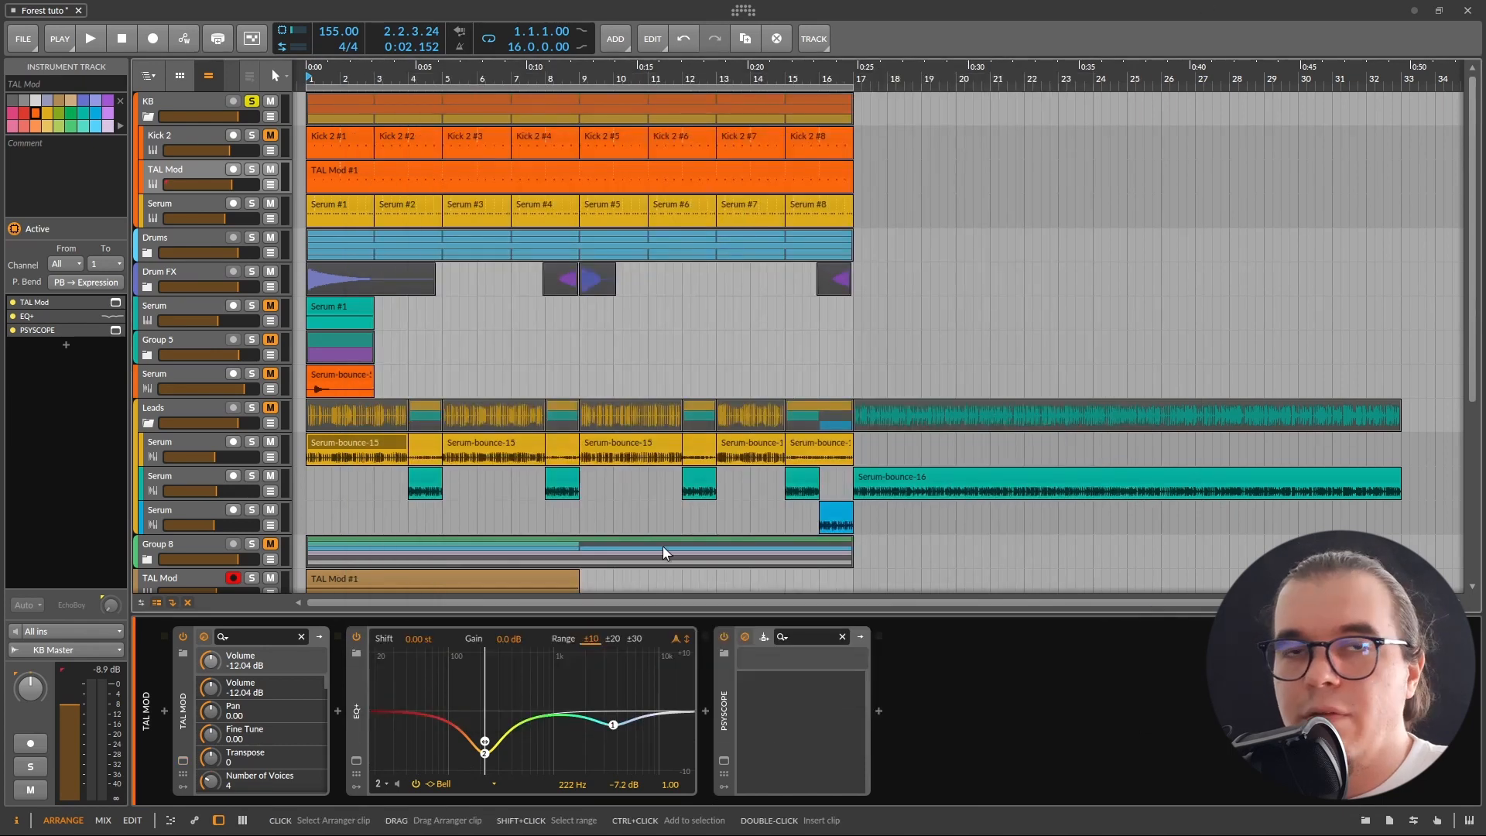
Step: Compare the TAL Mod and Kick 2 kicks in playback by swapping their mutes, ending with TAL Mod audible
key(space)
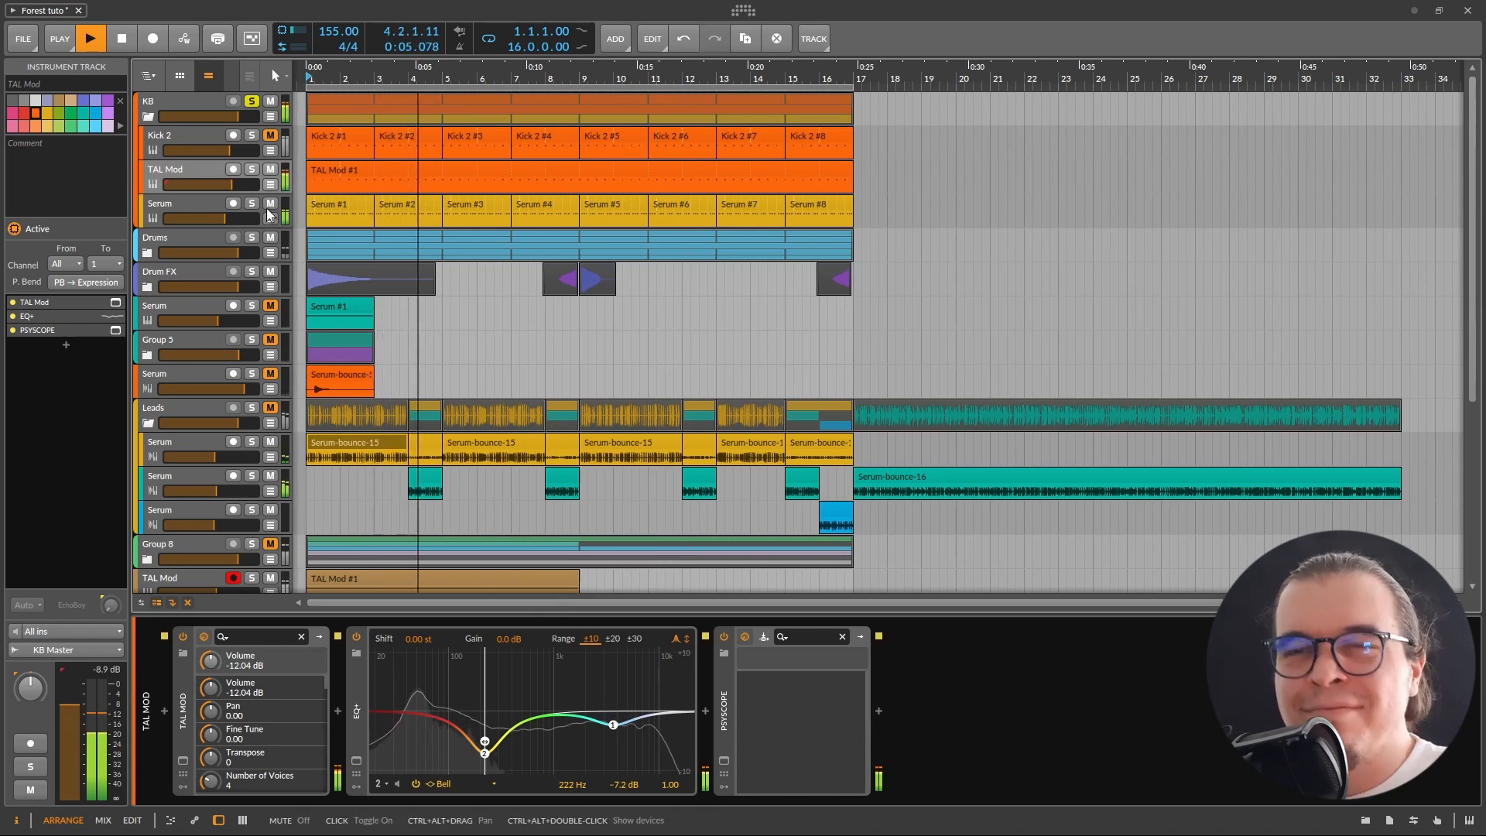
key(space)
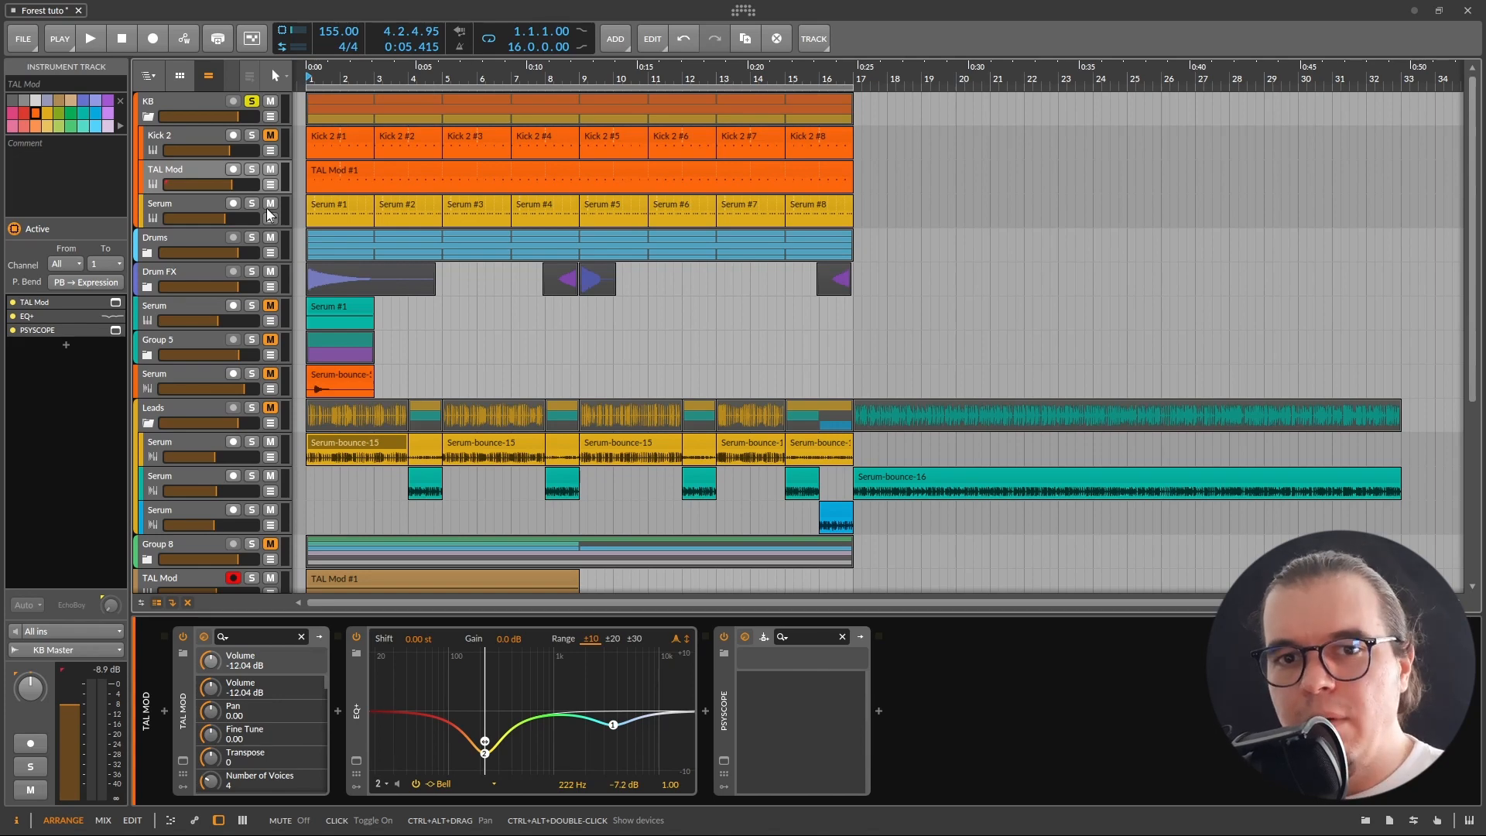
click(270, 168)
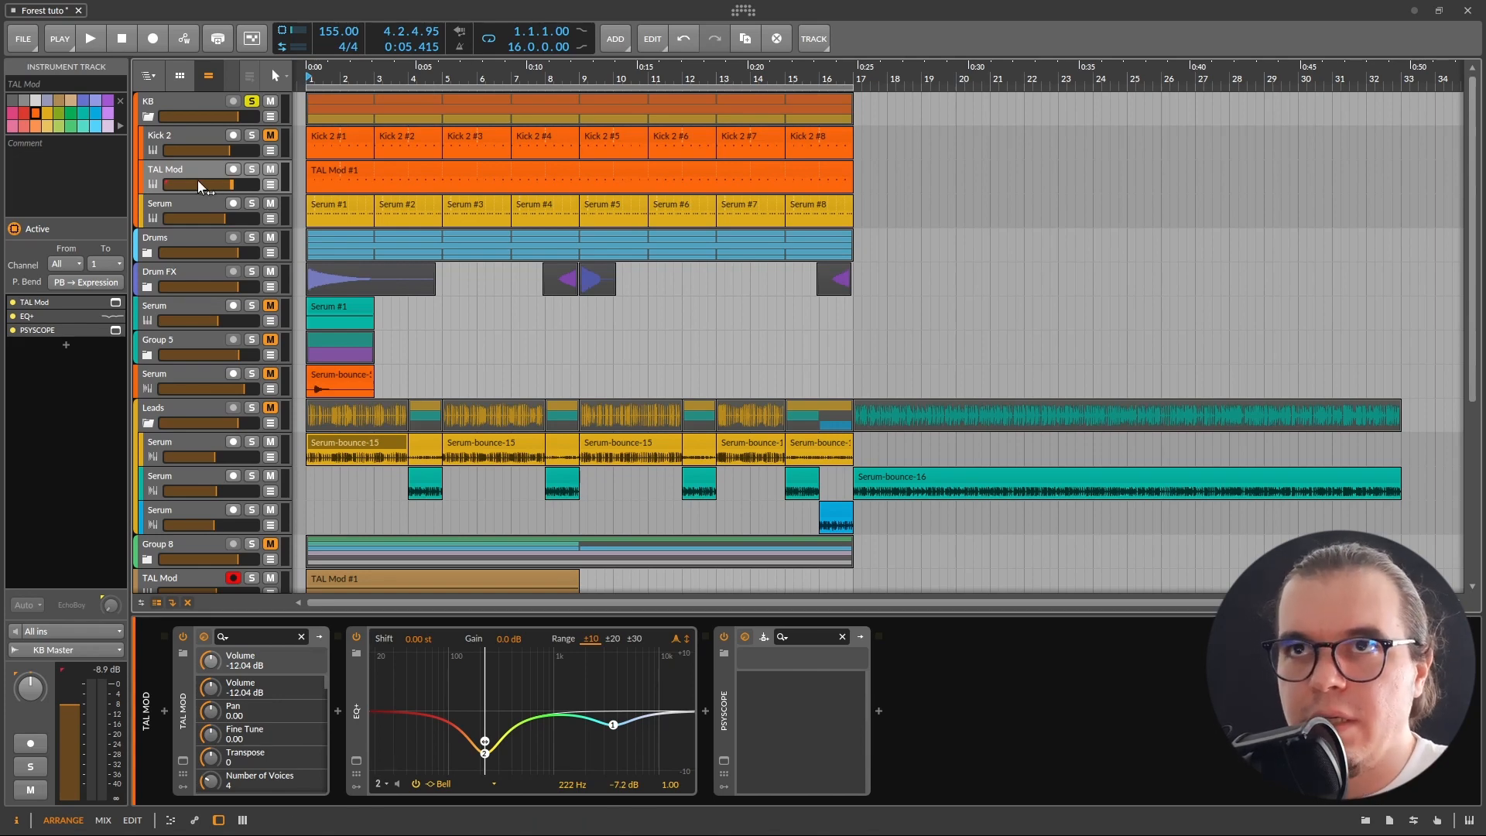
click(270, 135)
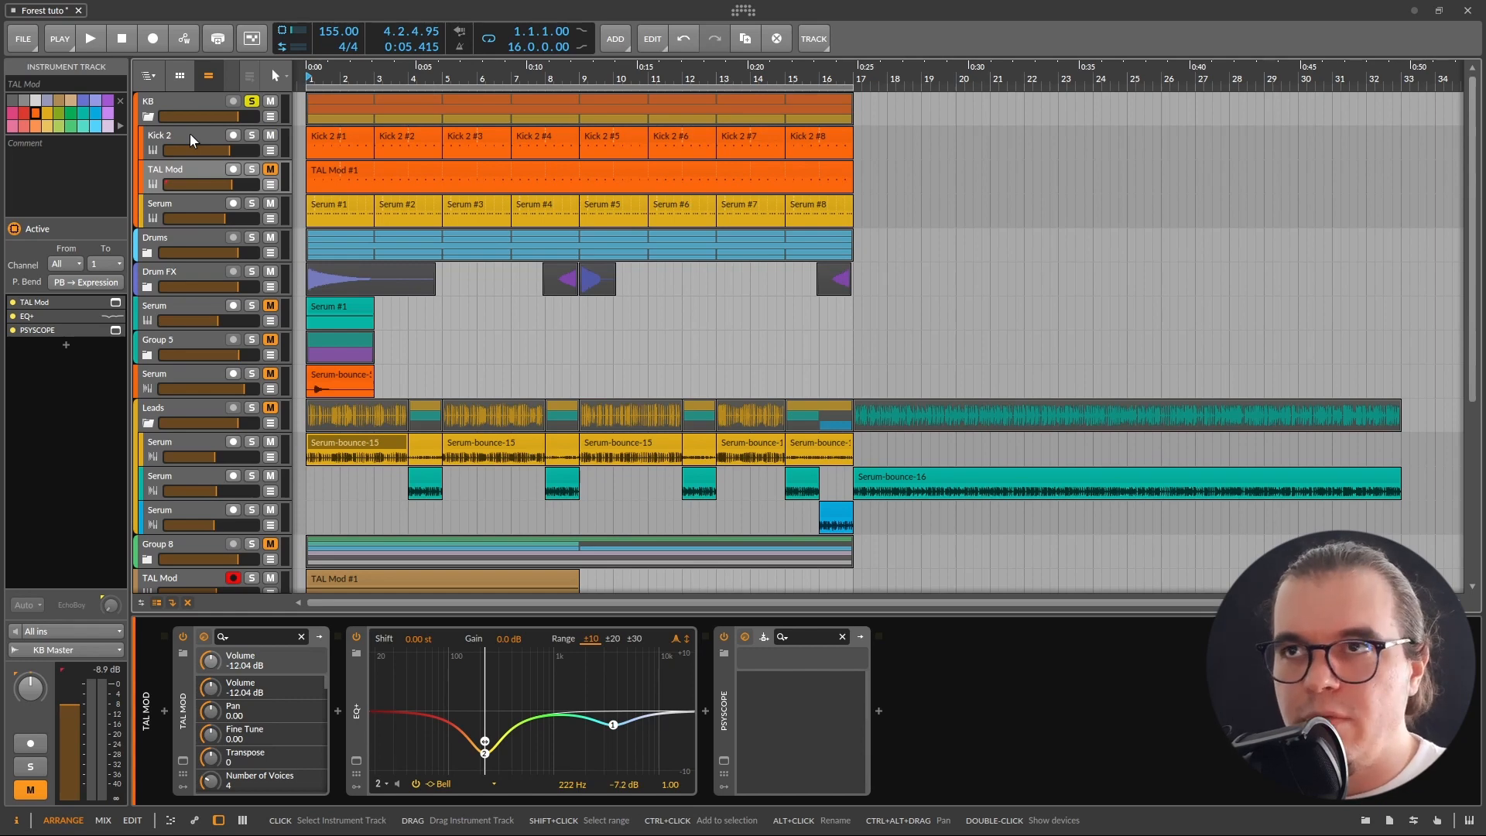
key(space)
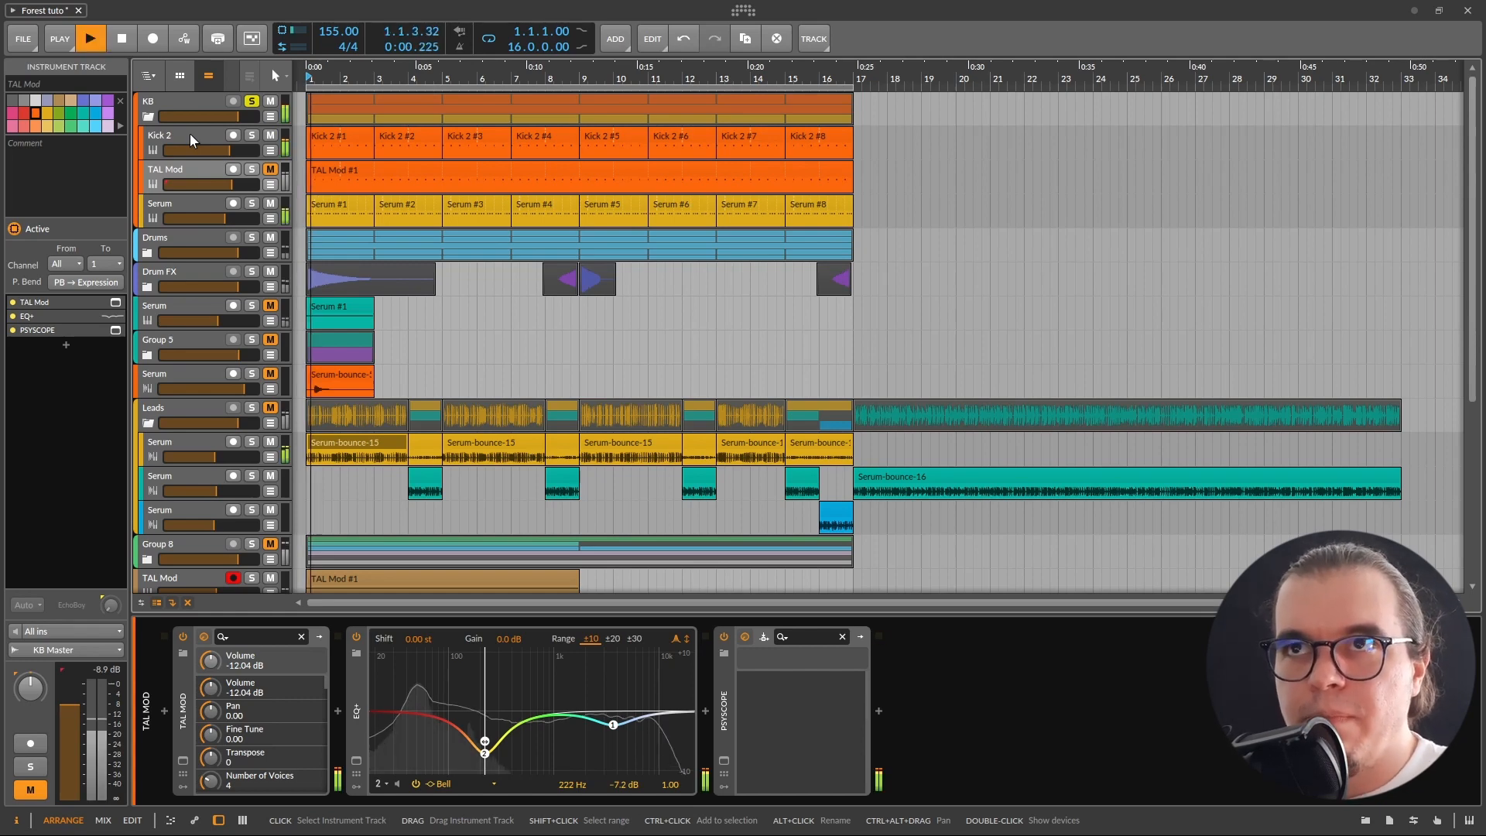
click(270, 134)
click(270, 168)
key(space)
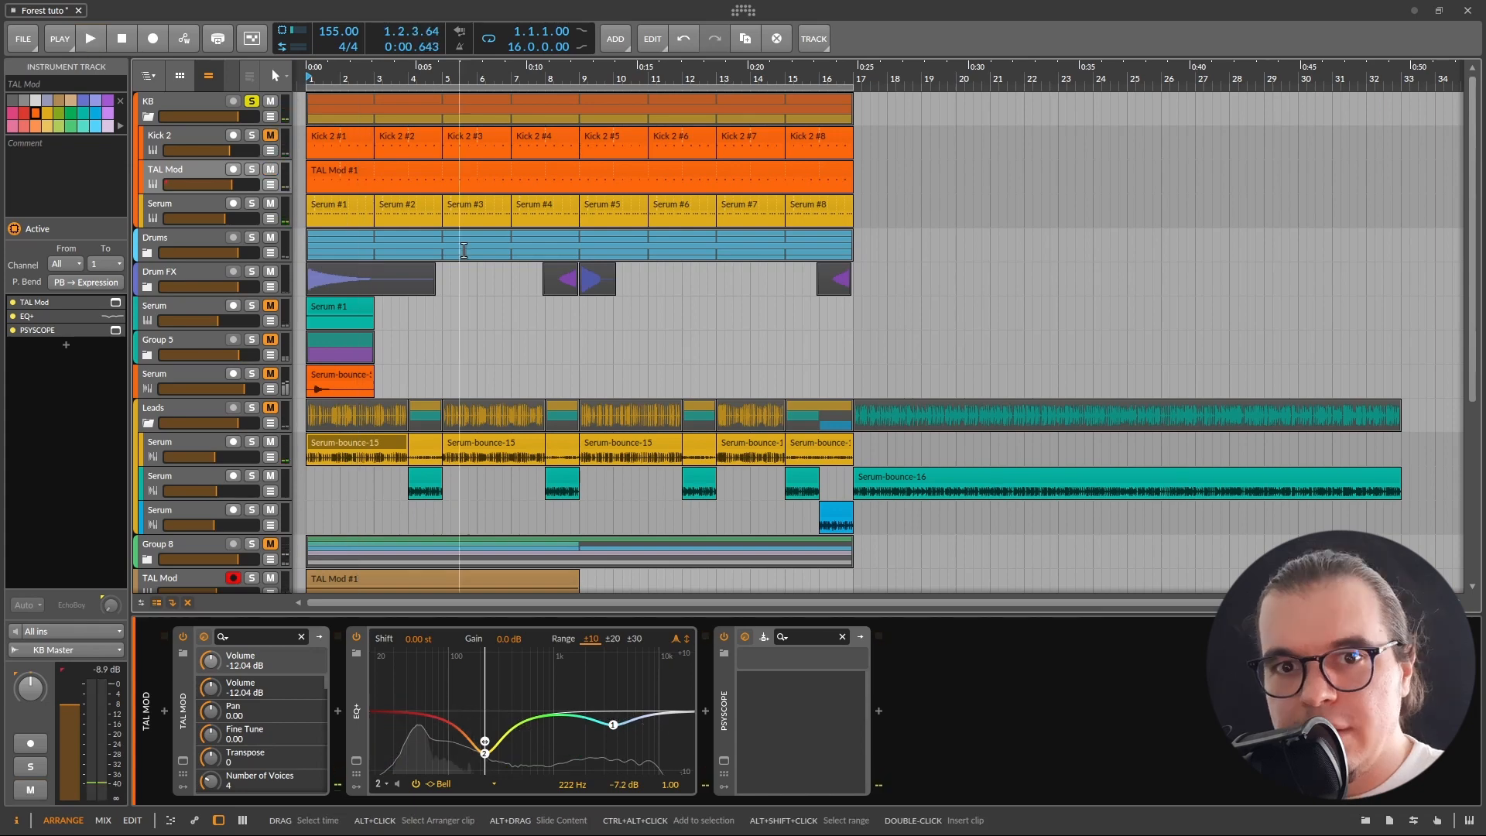
key(space)
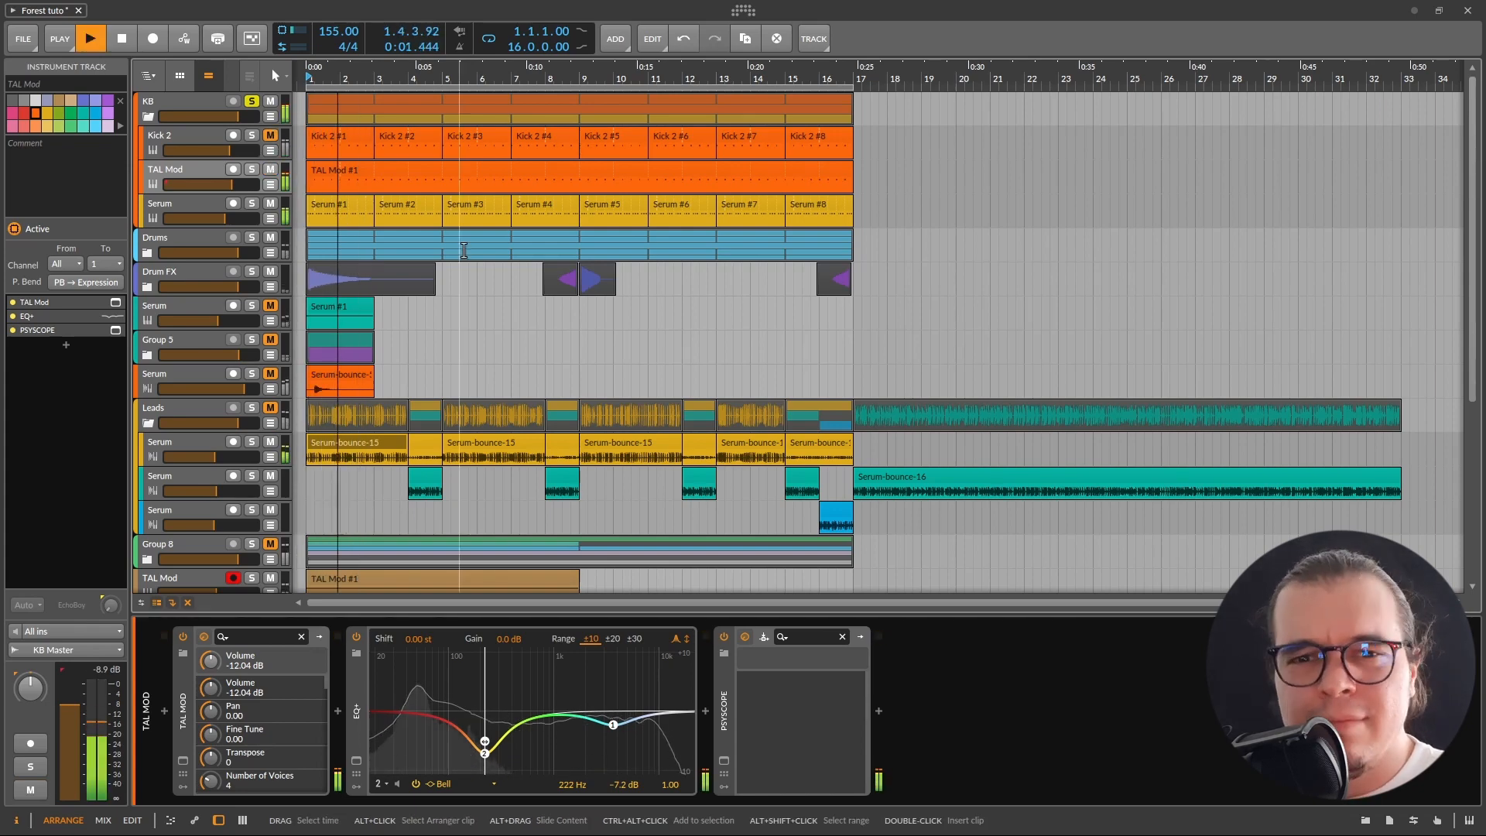
key(space)
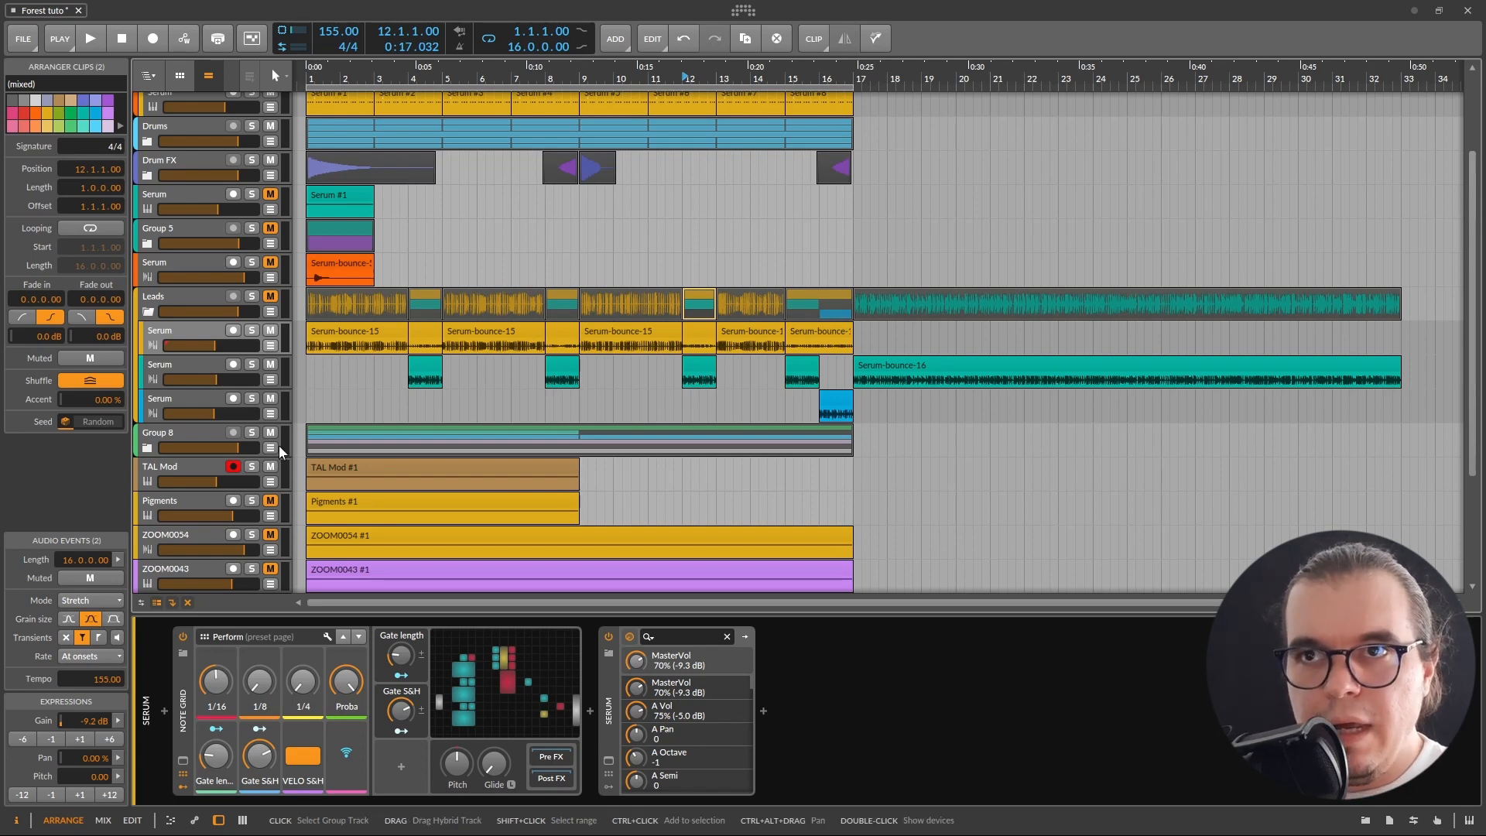
Step: Expand Group 8, solo its first TAL Mod track and open that track's synth window
click(270, 447)
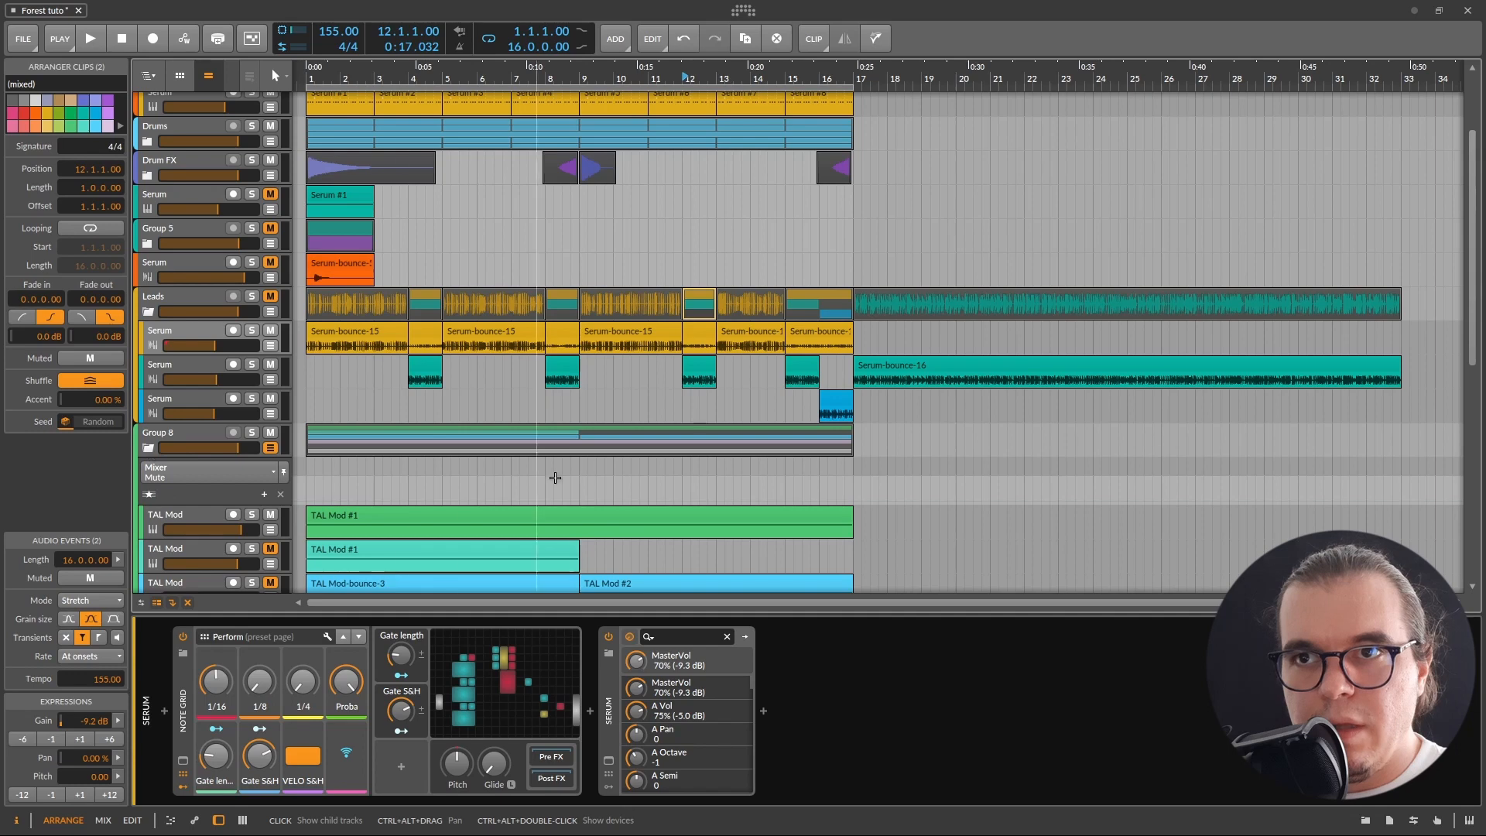
scroll(488, 479, down, 3)
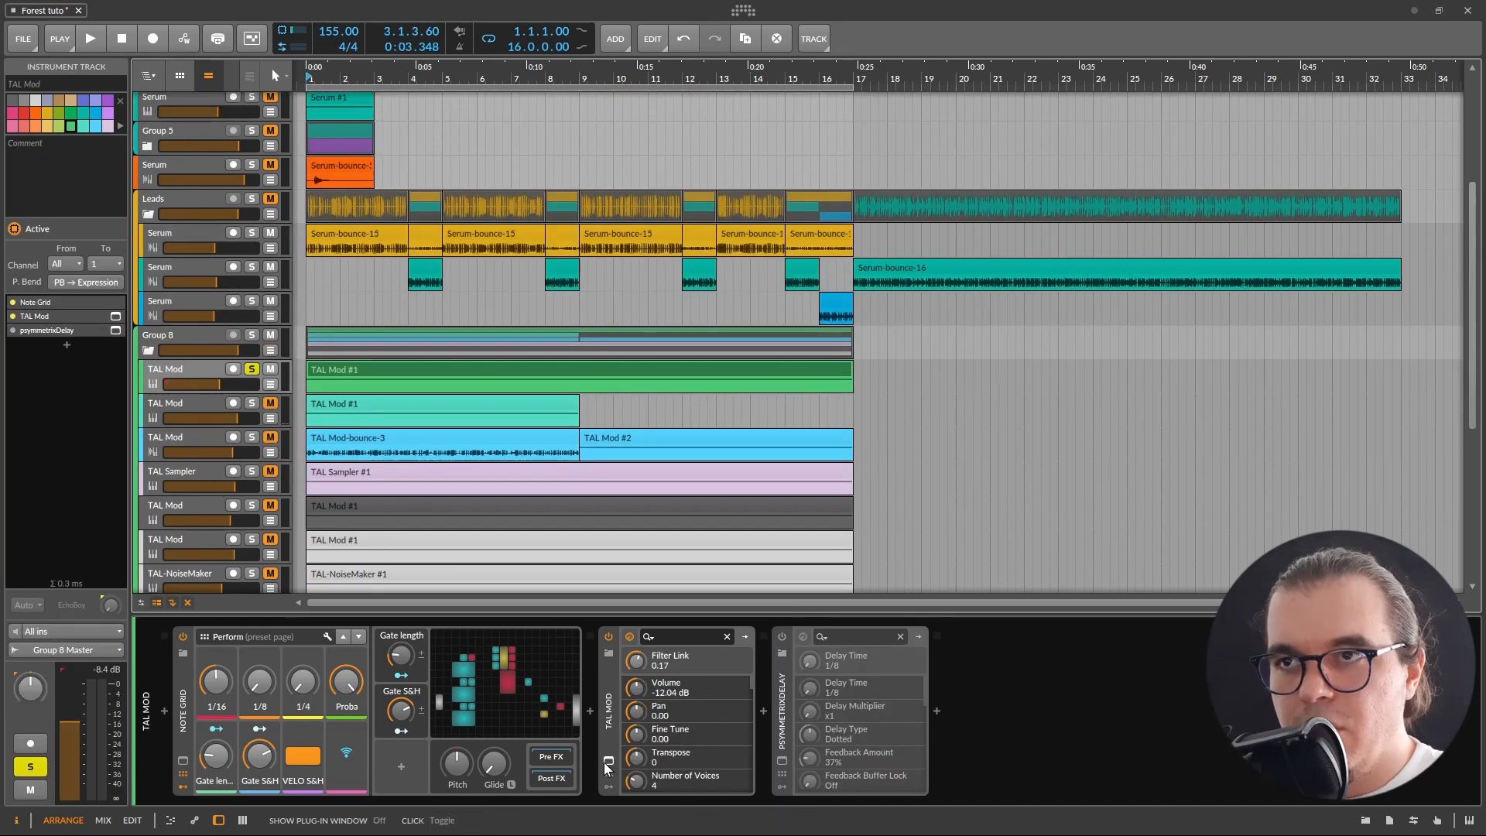
click(115, 316)
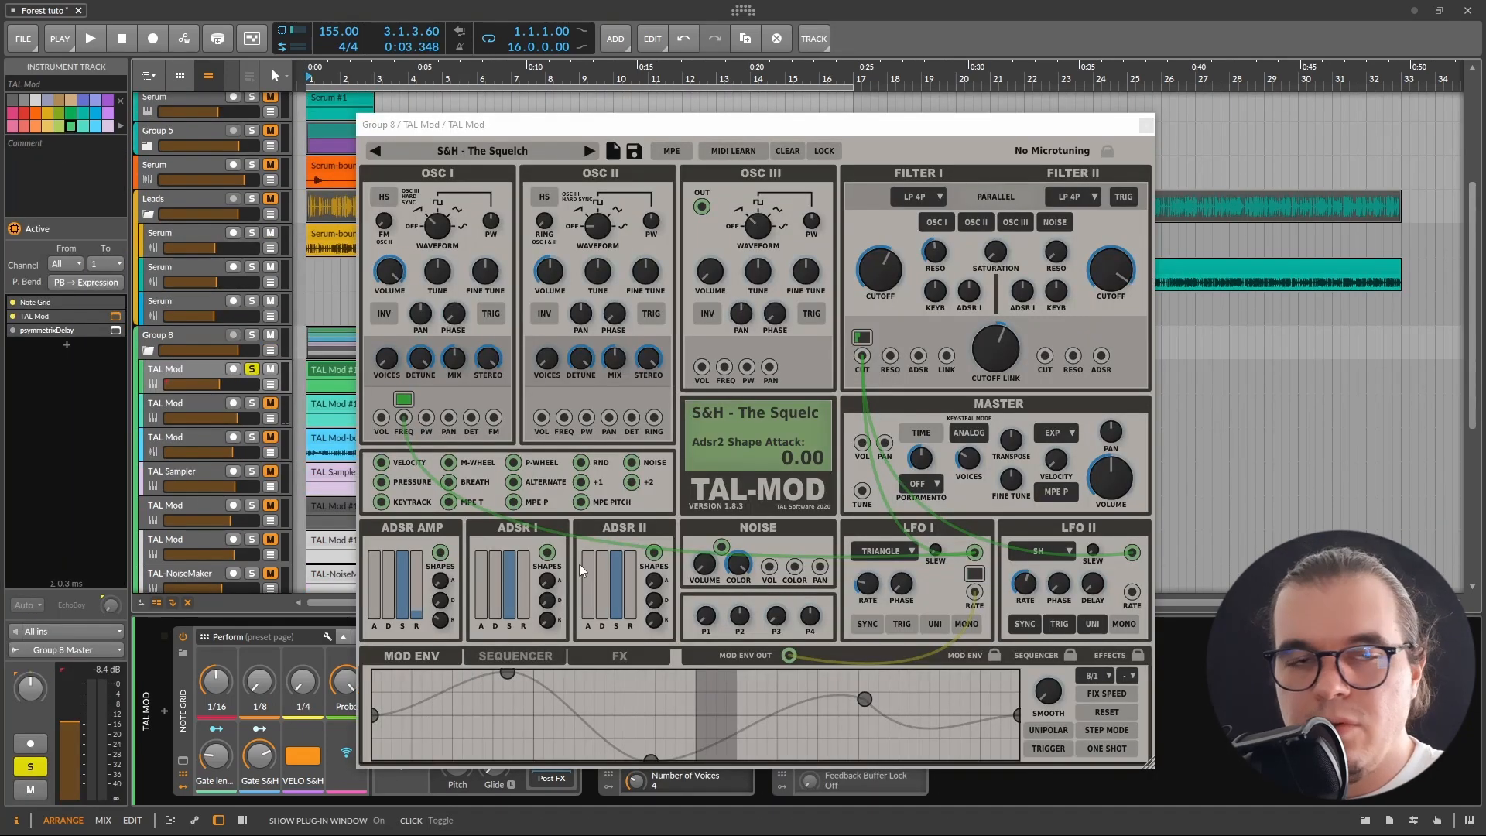
Step: Play the first TAL Mod track unsoloed in the mix, adjusting its EchoBoy send and lowering its volume to about -13.6 dB
click(252, 370)
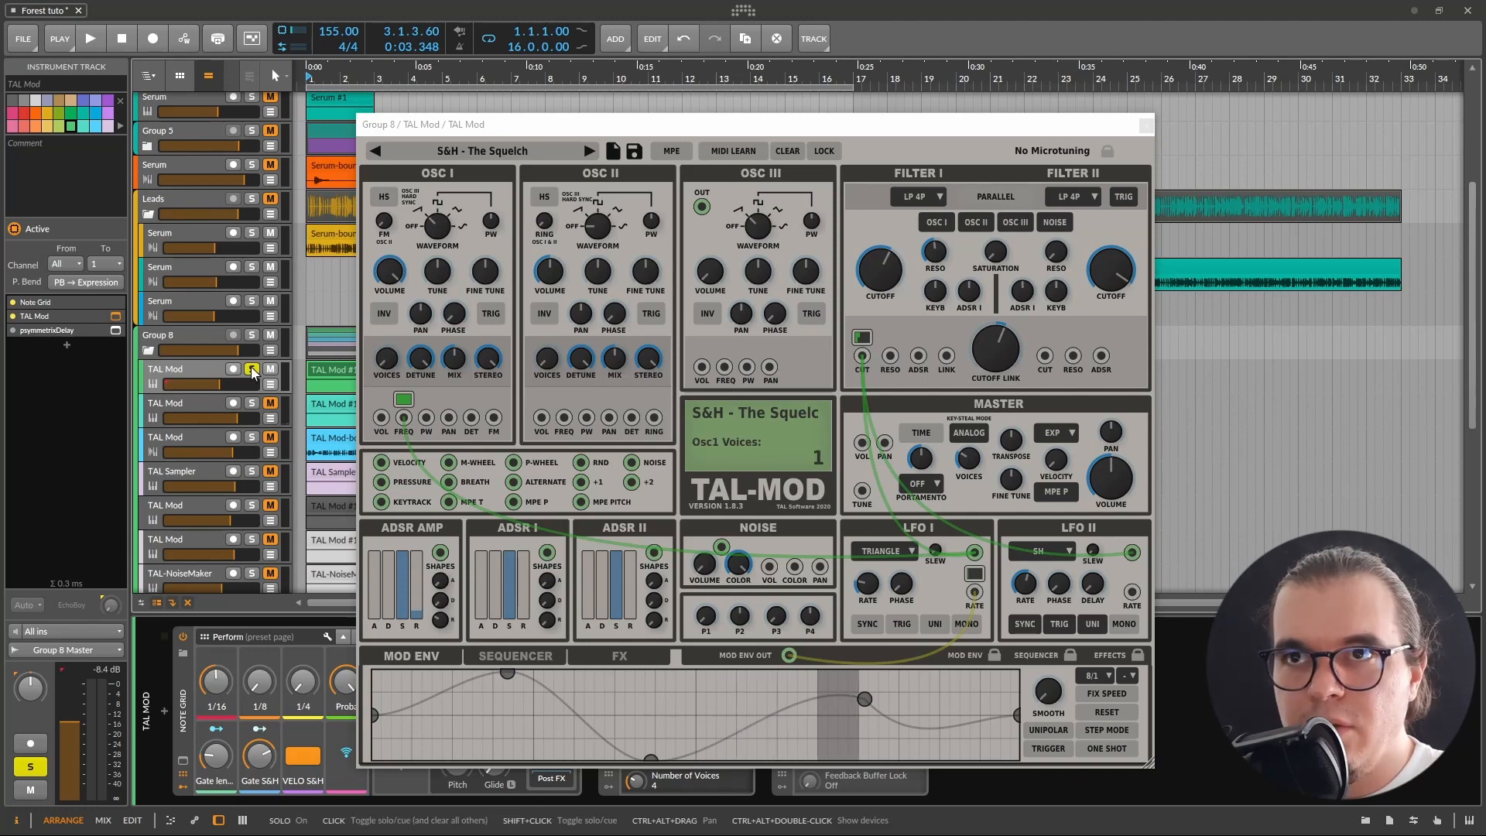
key(space)
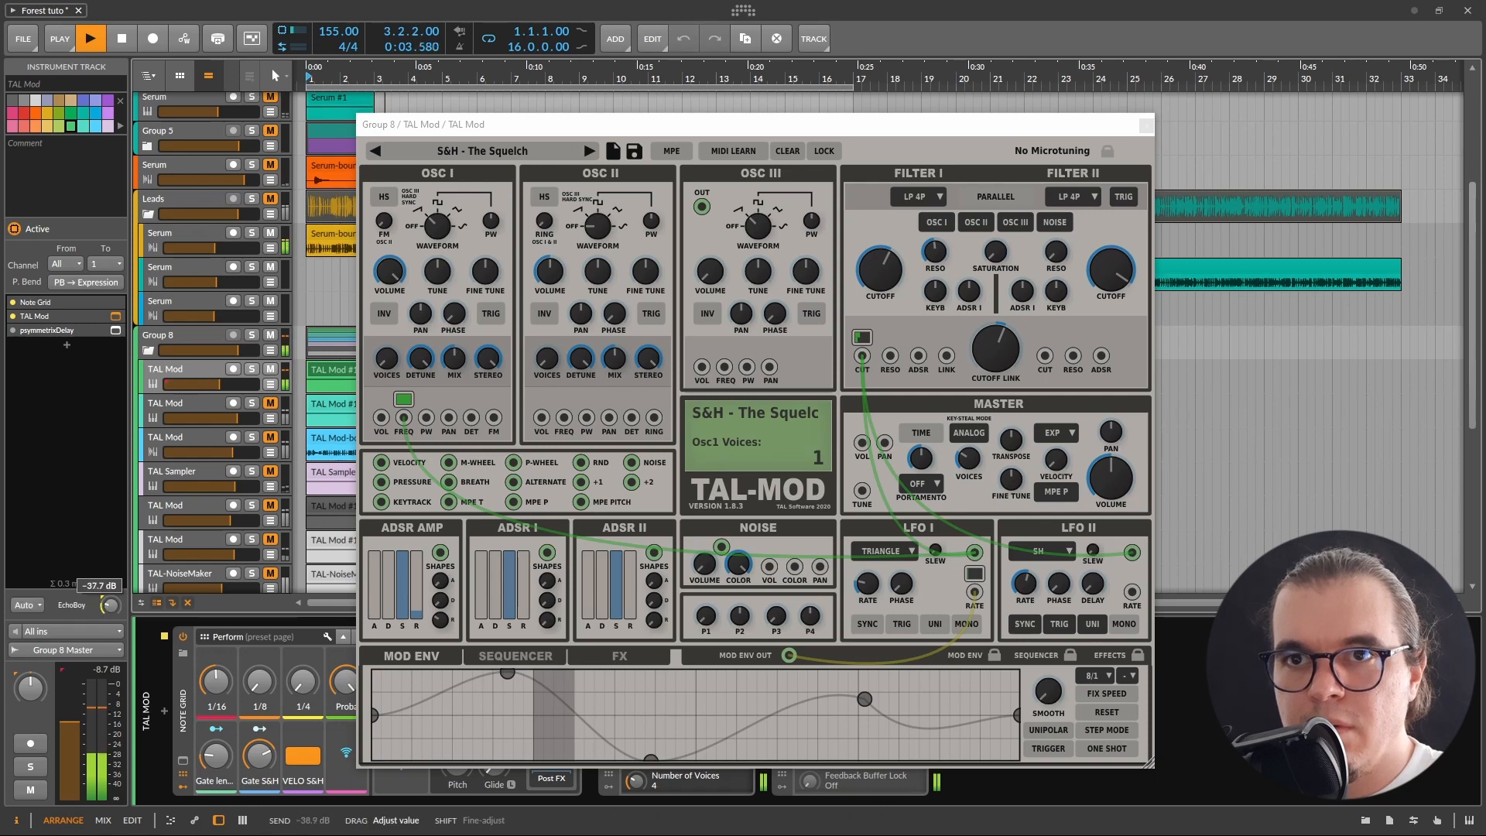
drag(111, 604, 110, 602)
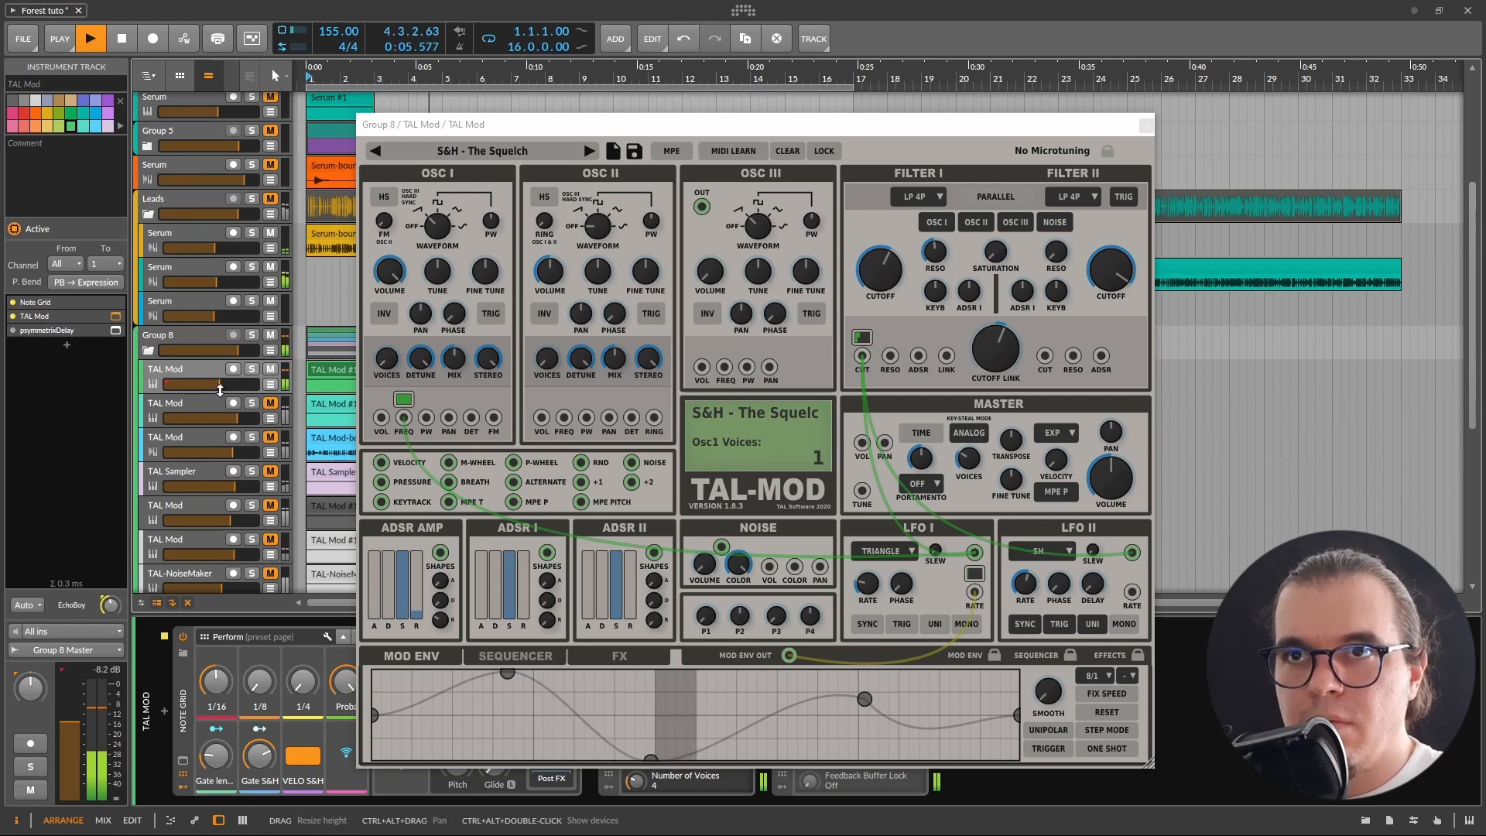
drag(219, 384, 205, 383)
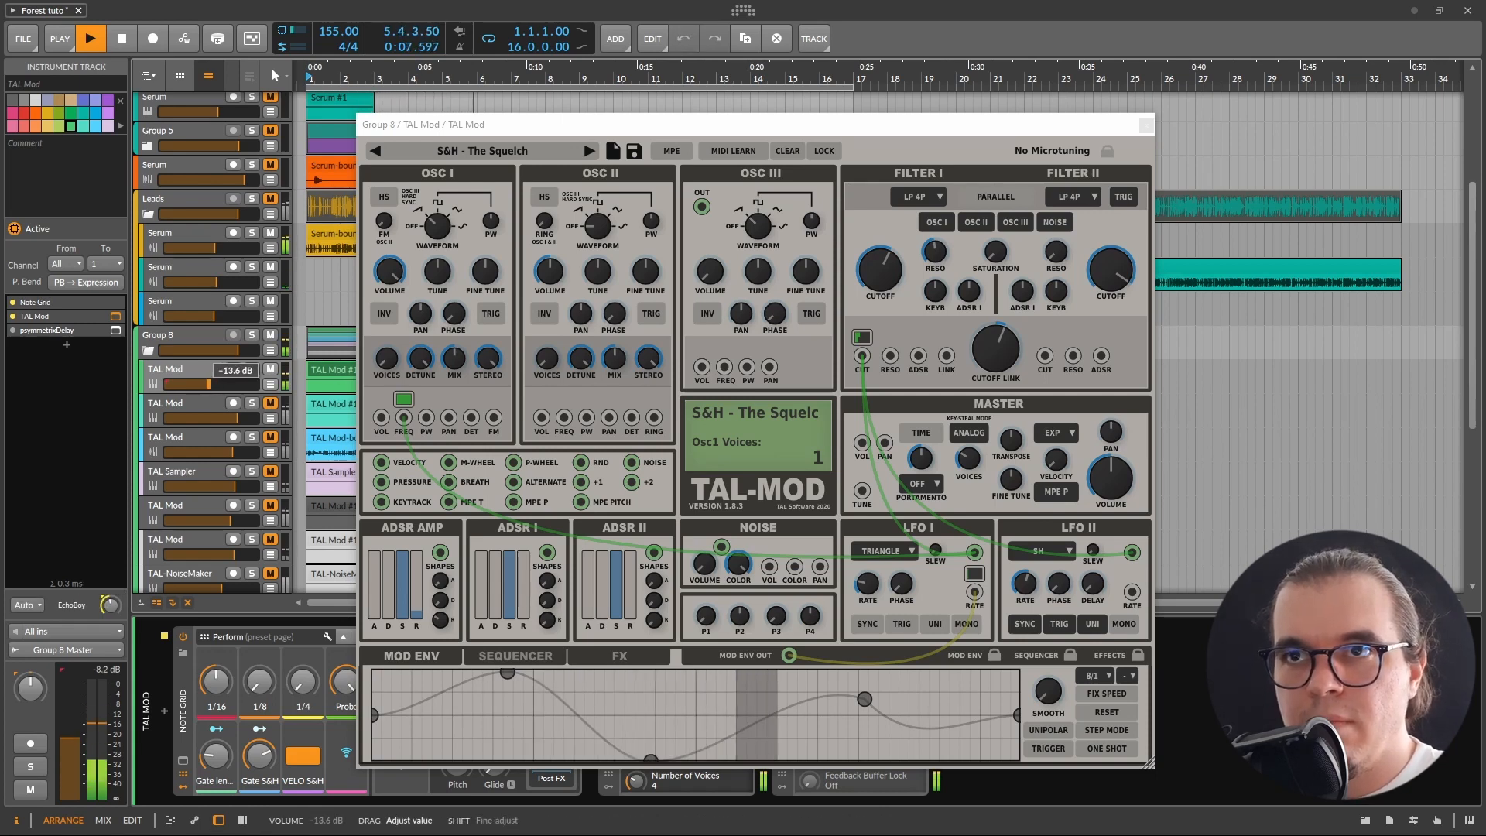
key(space)
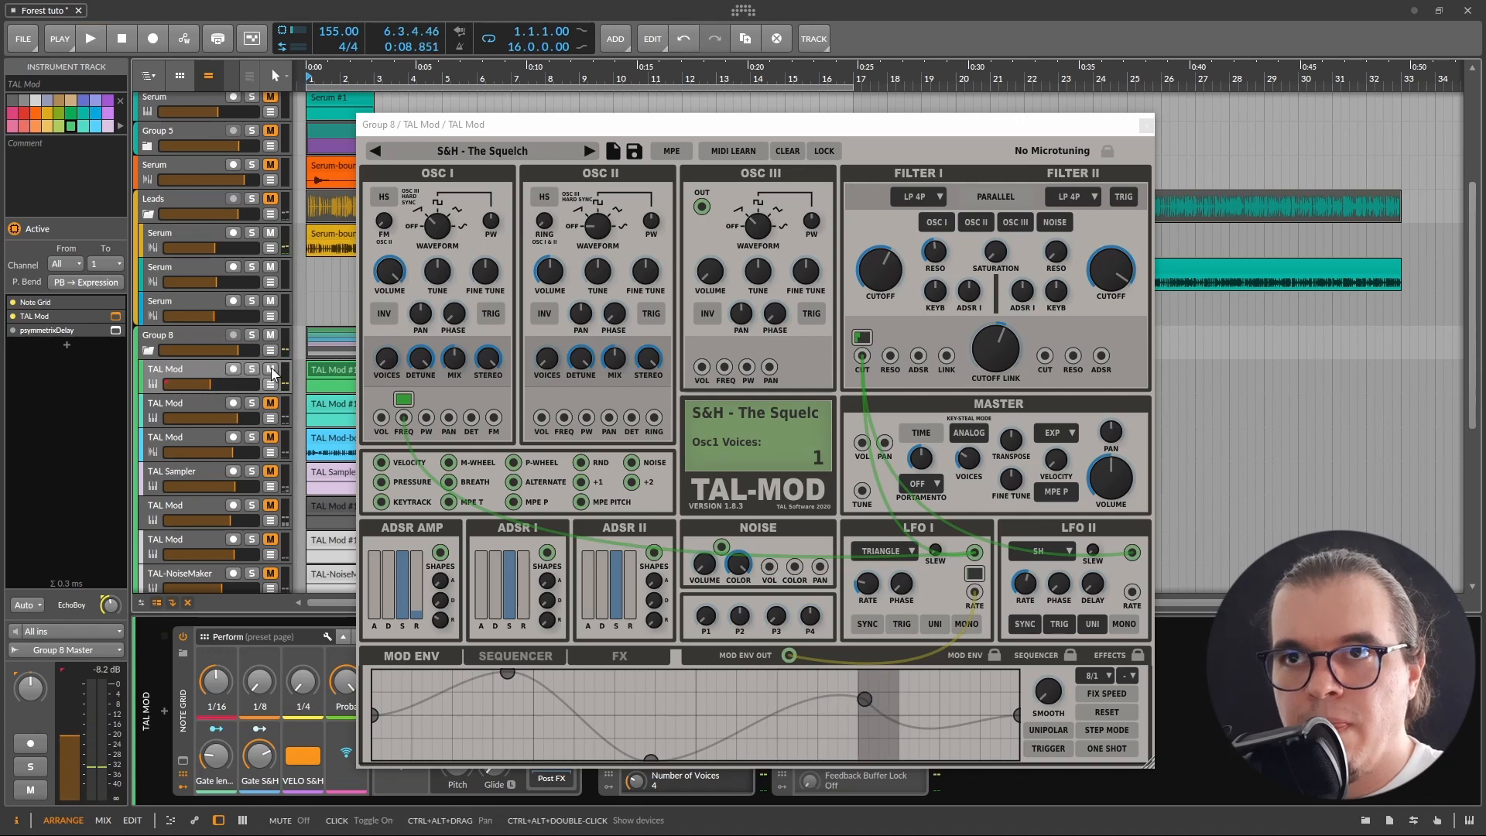
Step: Mute Group 8's first TAL Mod track and open the second TAL Mod track's synth window
click(270, 370)
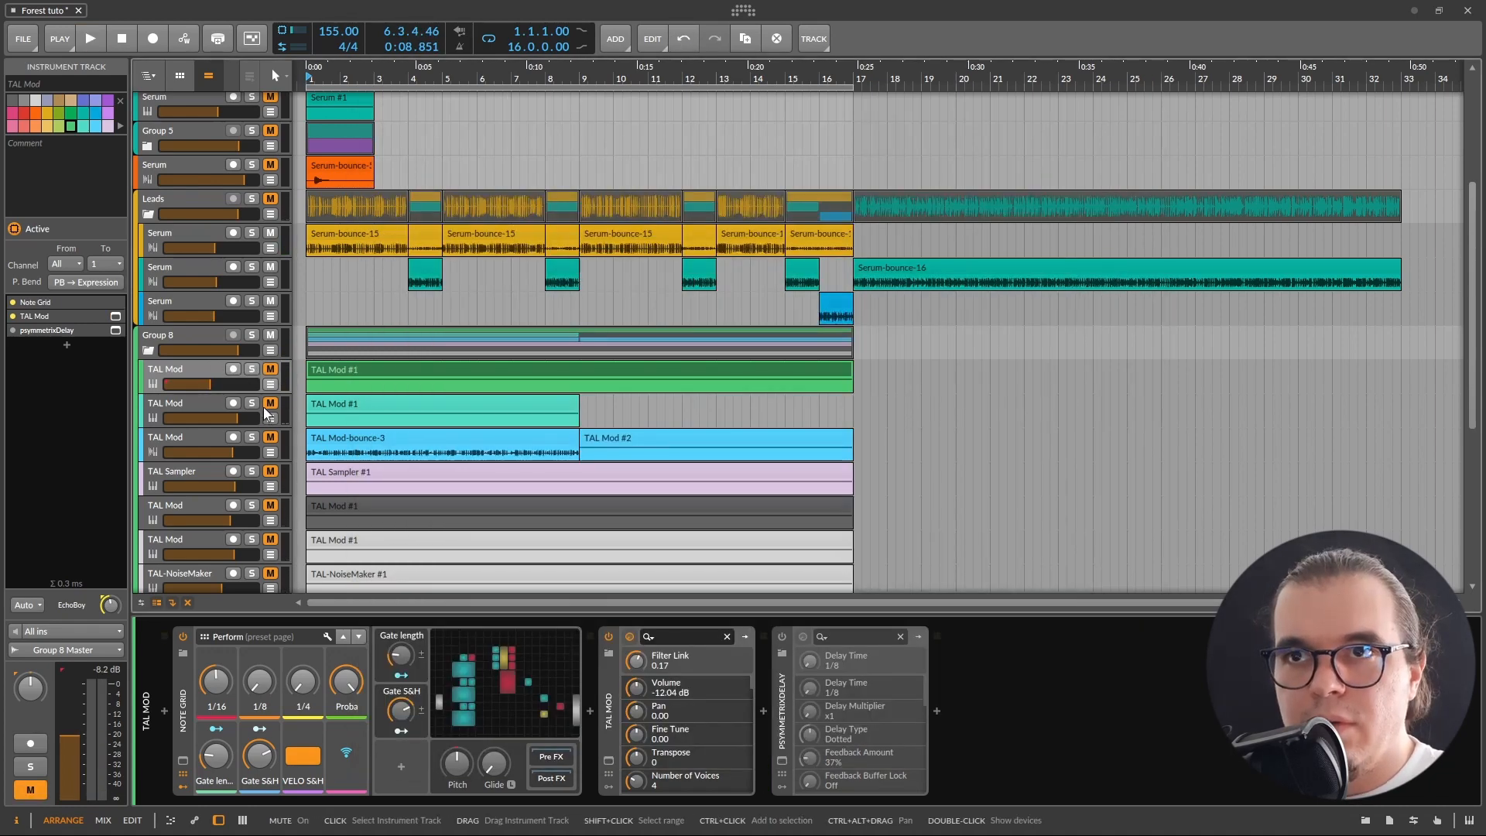
click(266, 413)
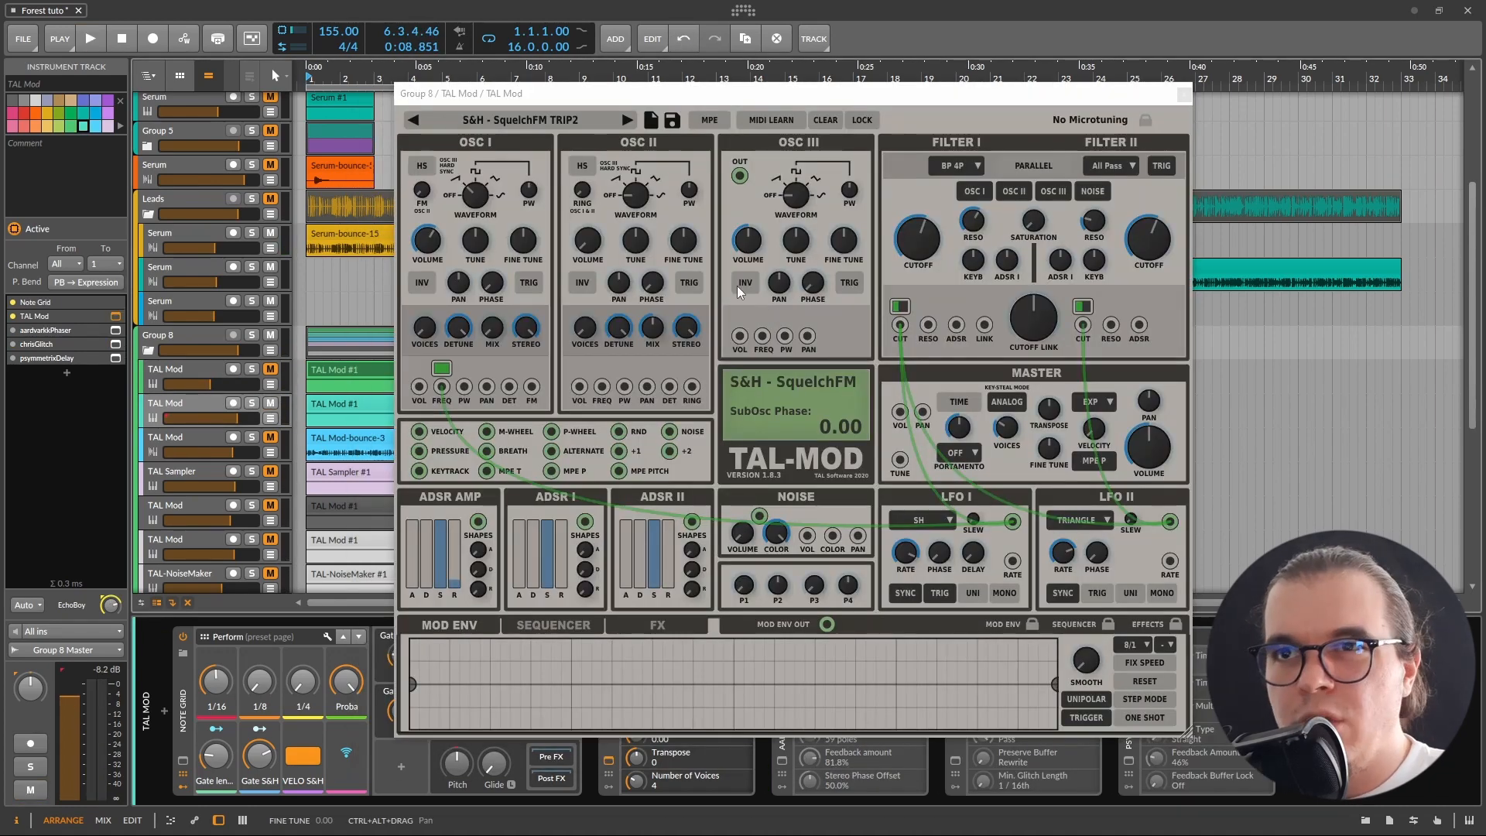
Step: Play Group 8's second TAL Mod track in the mix while adjusting its volume, then stop playback and close its synth window
click(341, 403)
key(space)
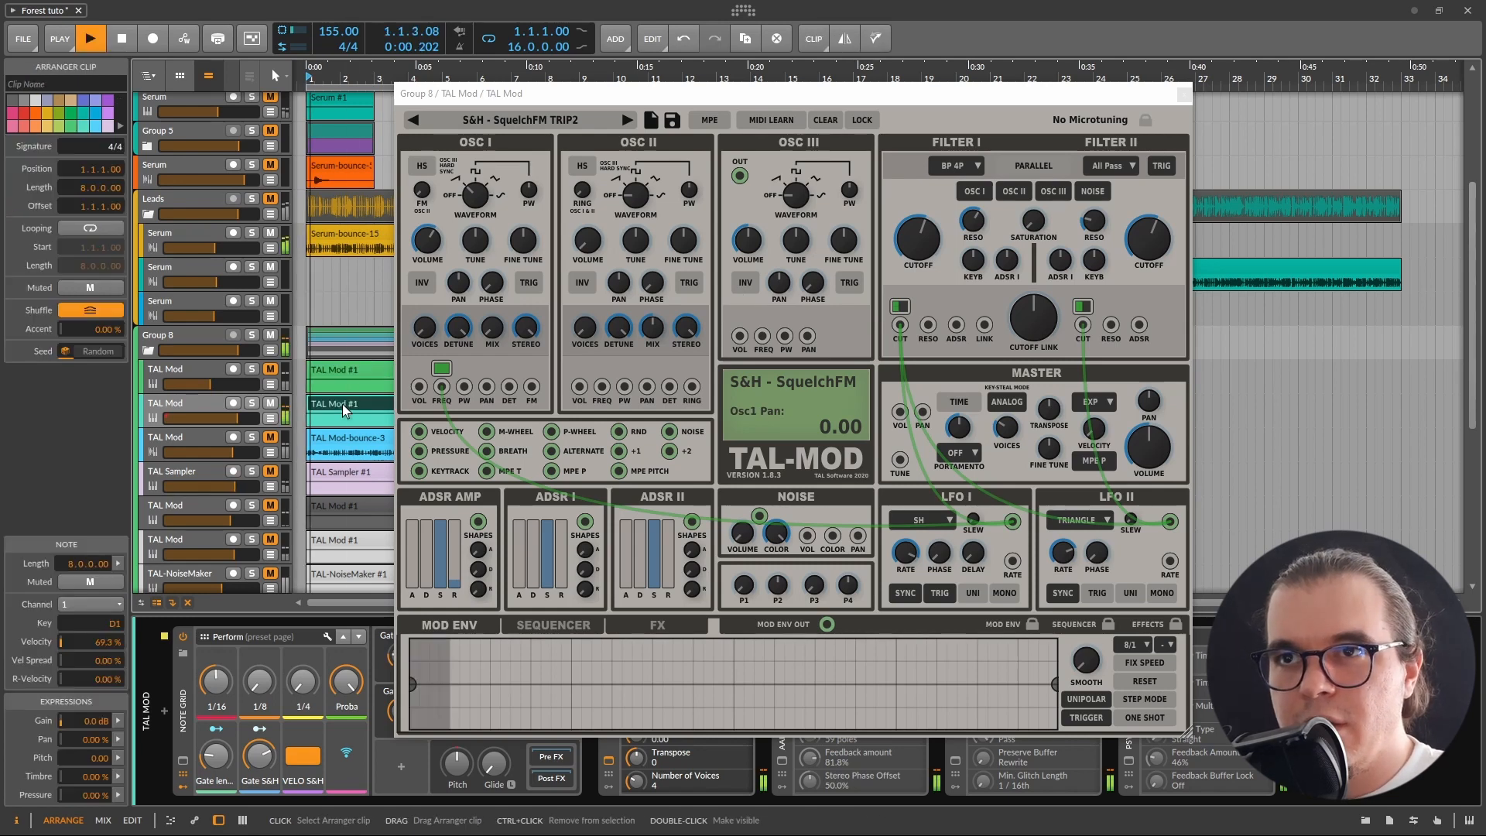
drag(236, 418, 317, 426)
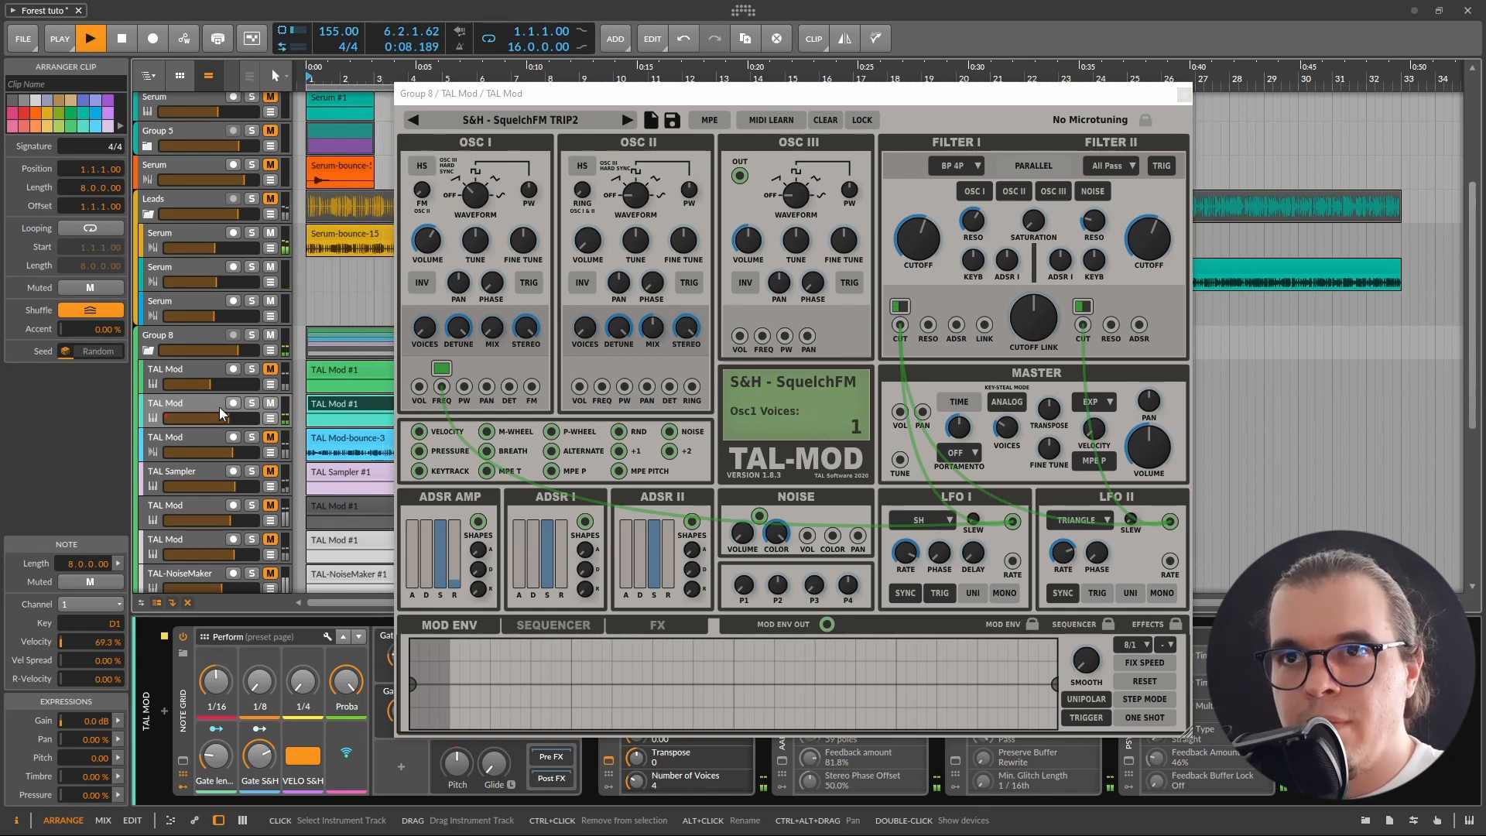
click(1184, 94)
key(space)
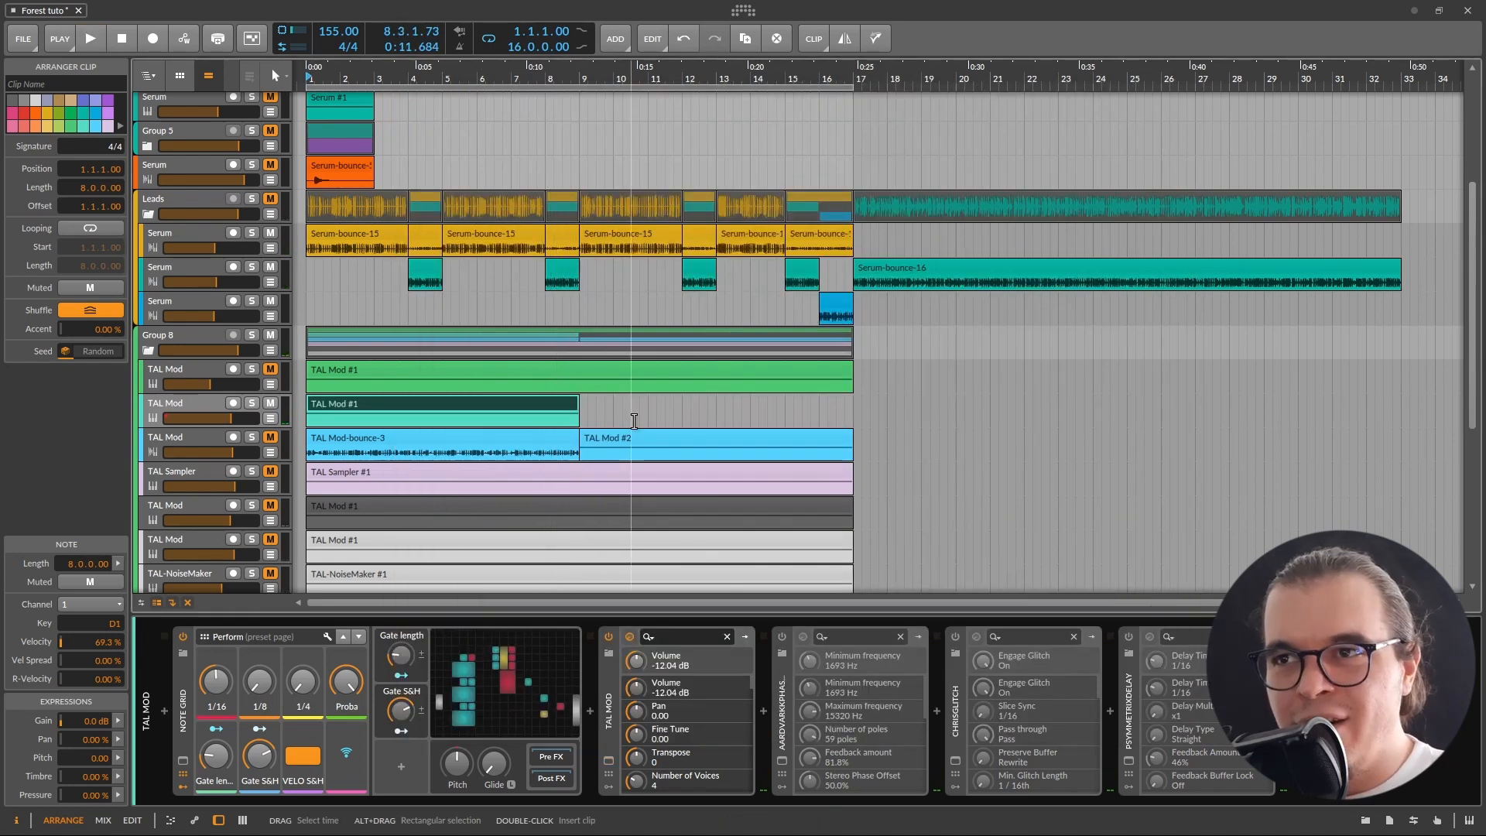
Step: Play the soloed dark grey TAL Mod track in Group 8 and examine its S&H - Lunar drops patch in the synth window
click(634, 421)
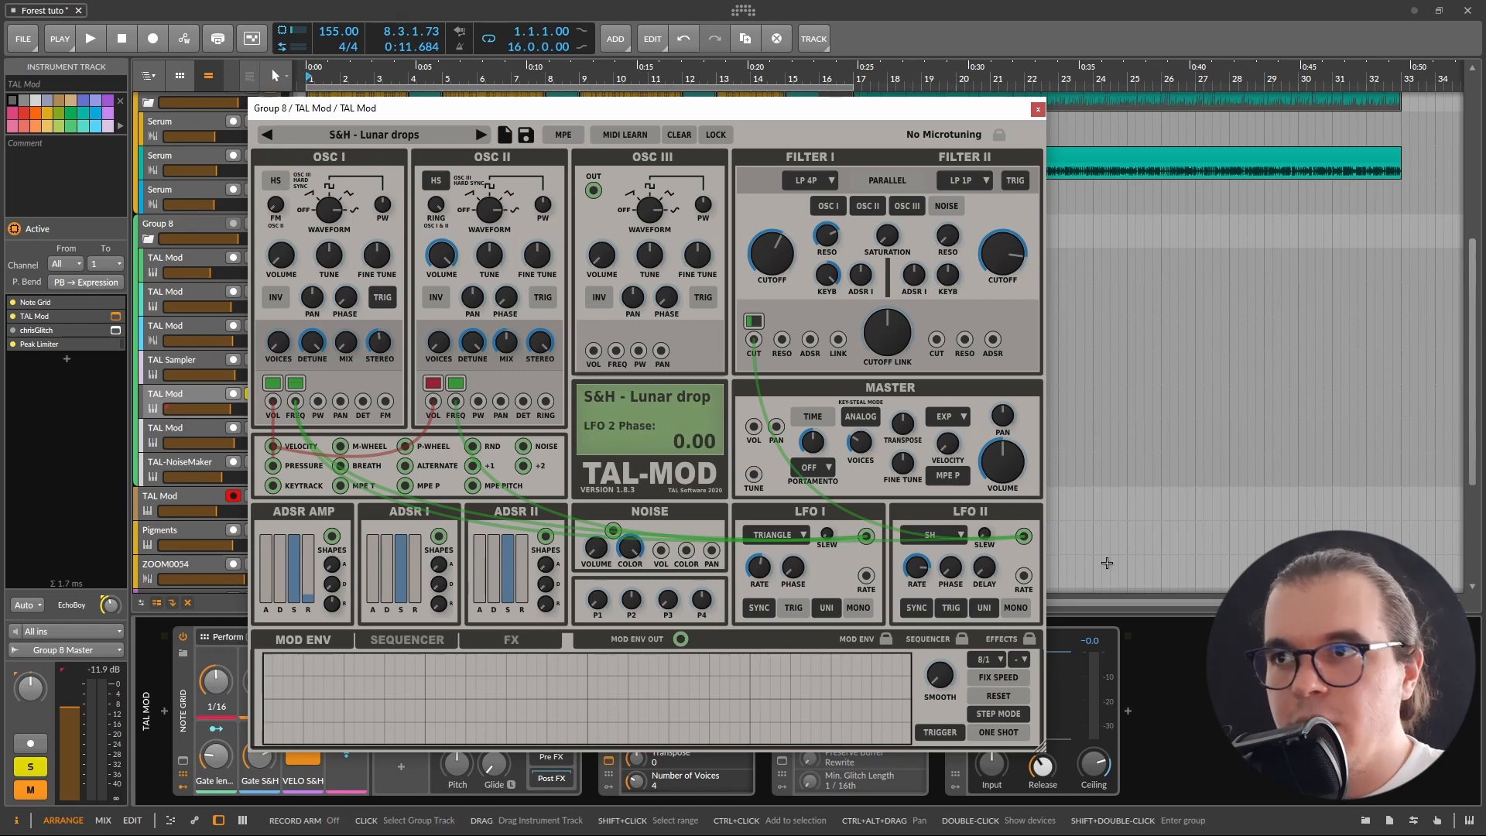
click(1038, 109)
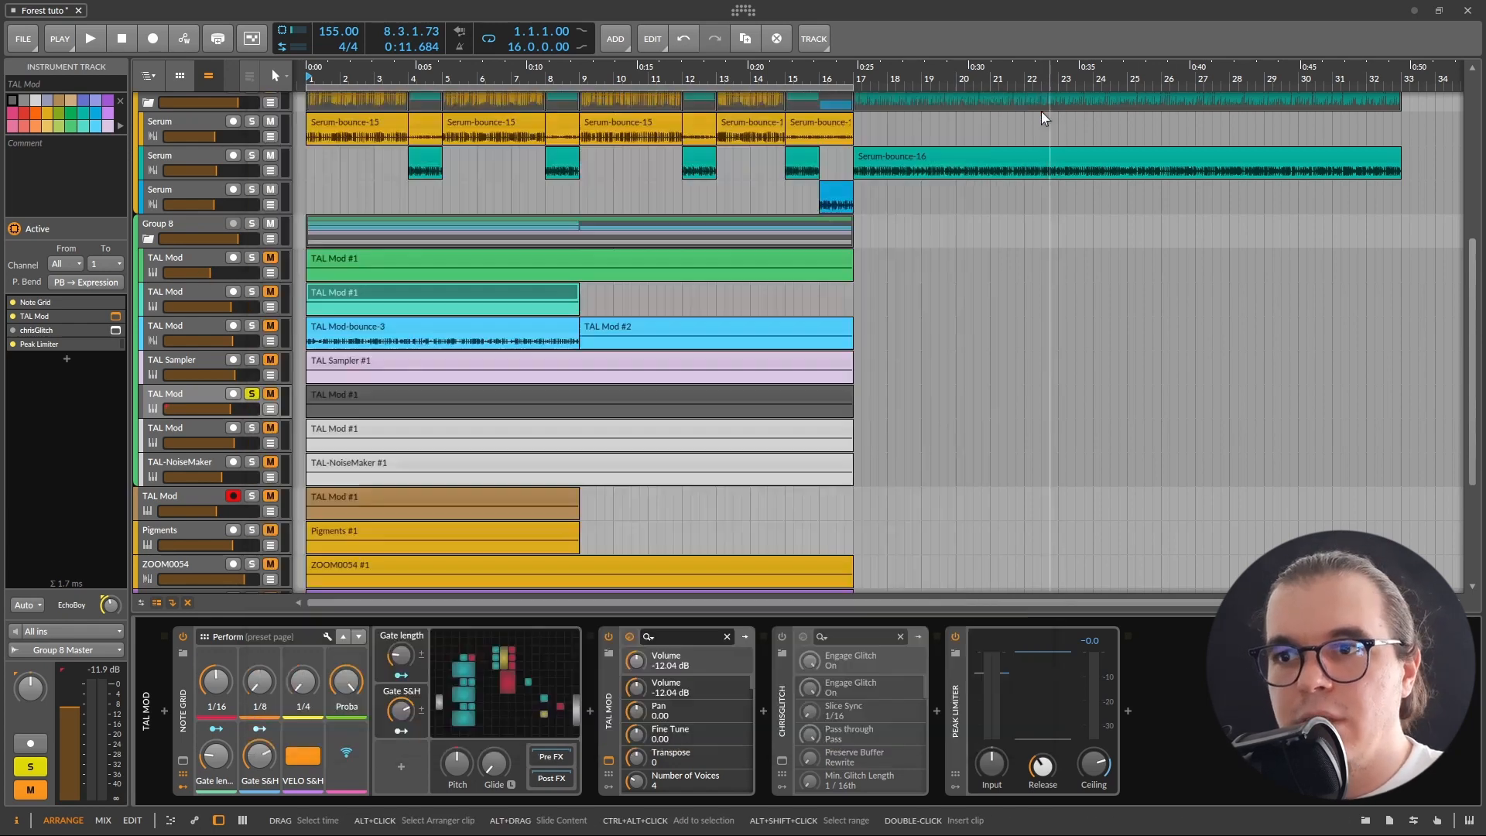
key(space)
click(607, 762)
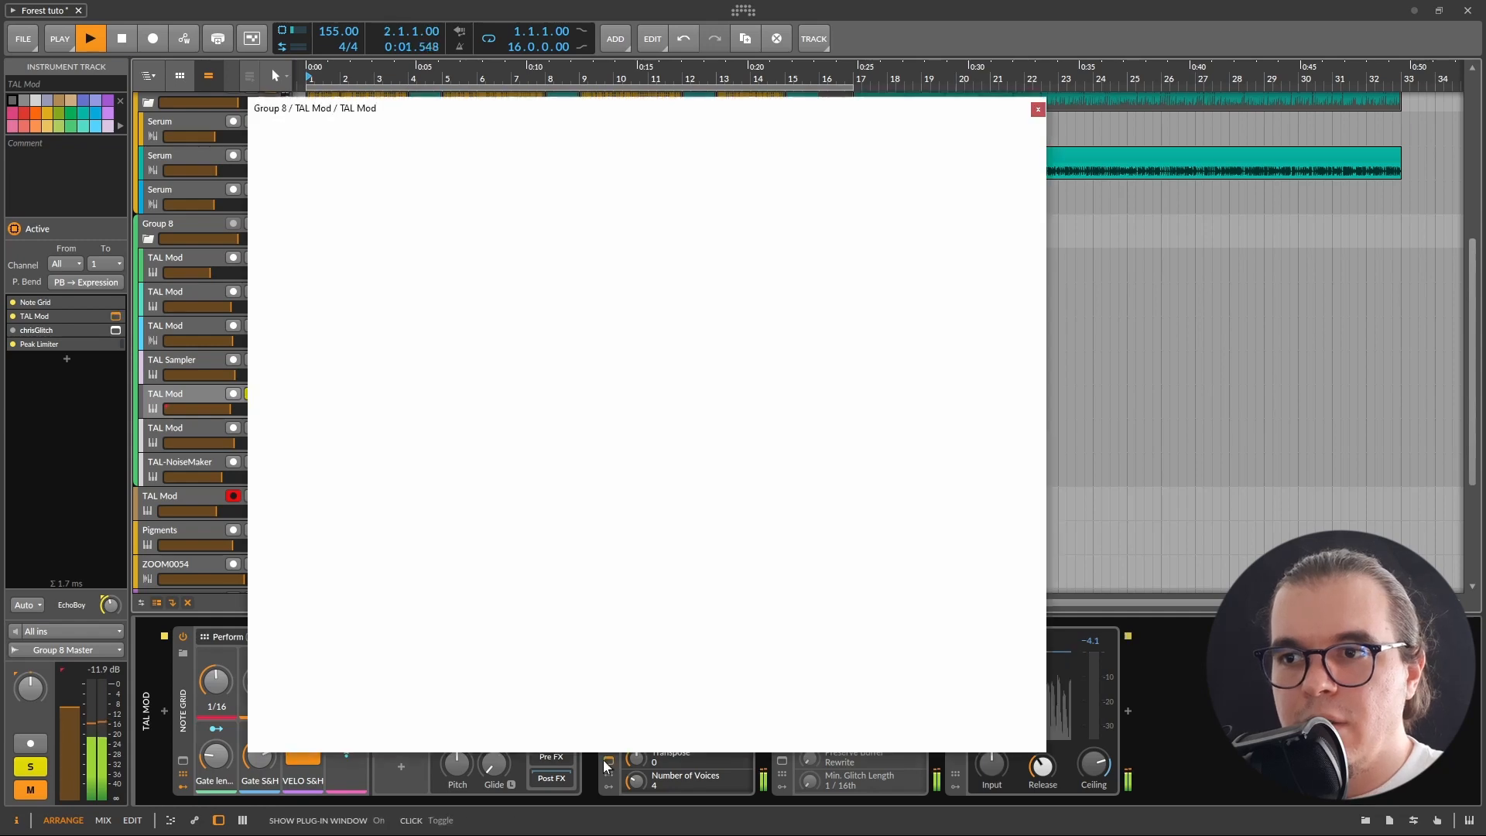
mouse_move(671, 113)
mouse_down()
mouse_move(456, 78)
mouse_move(514, 68)
mouse_move(425, 44)
mouse_move(461, 44)
mouse_move(546, 124)
mouse_move(569, 124)
mouse_up()
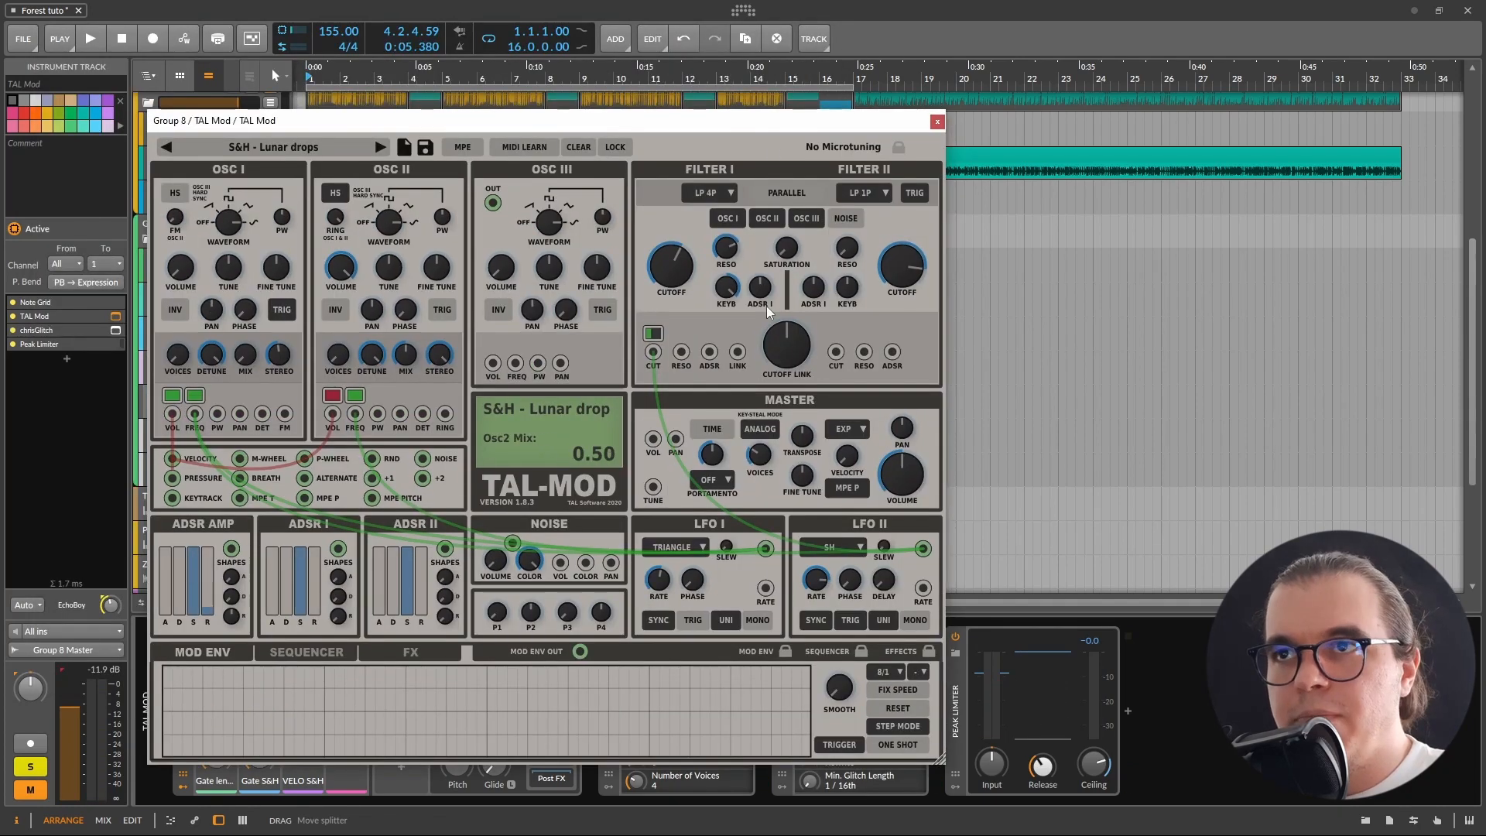
drag(884, 123, 743, 28)
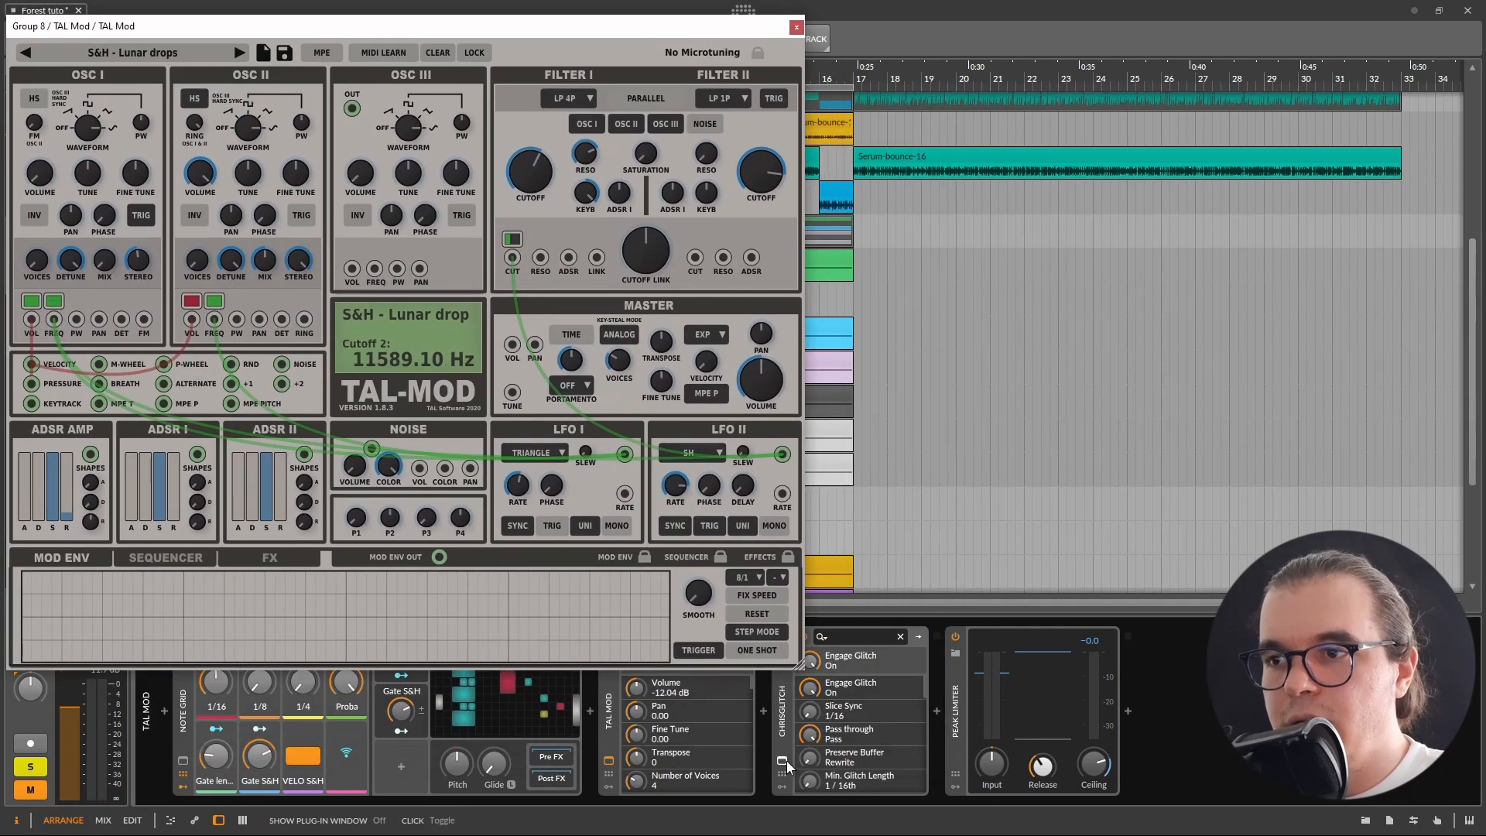
Step: Examine the chrisGlitch effect on the soloed Lunar drops track during playback, then close both plug-in windows
click(783, 760)
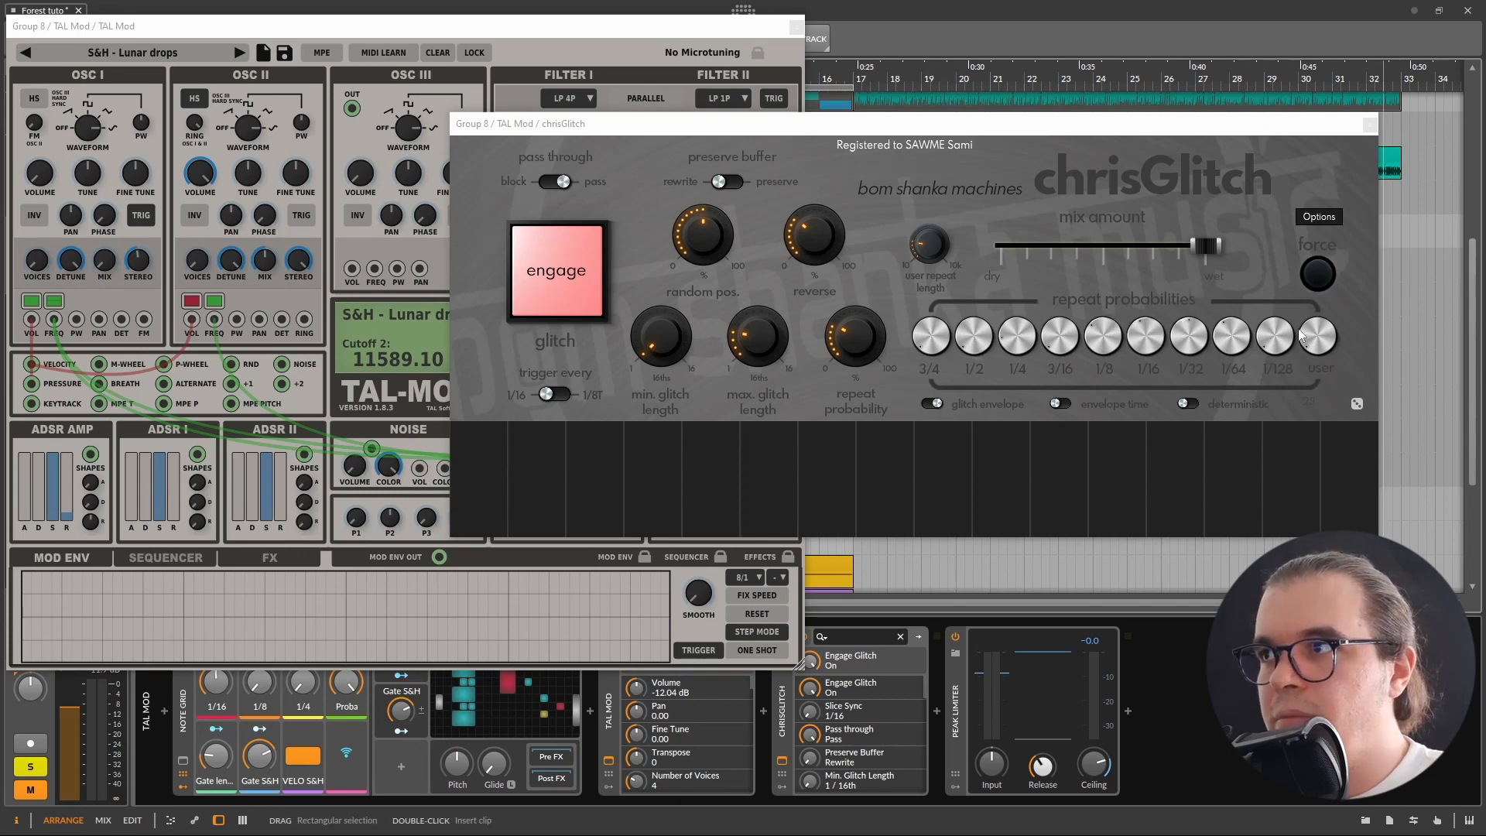
drag(619, 31, 675, 50)
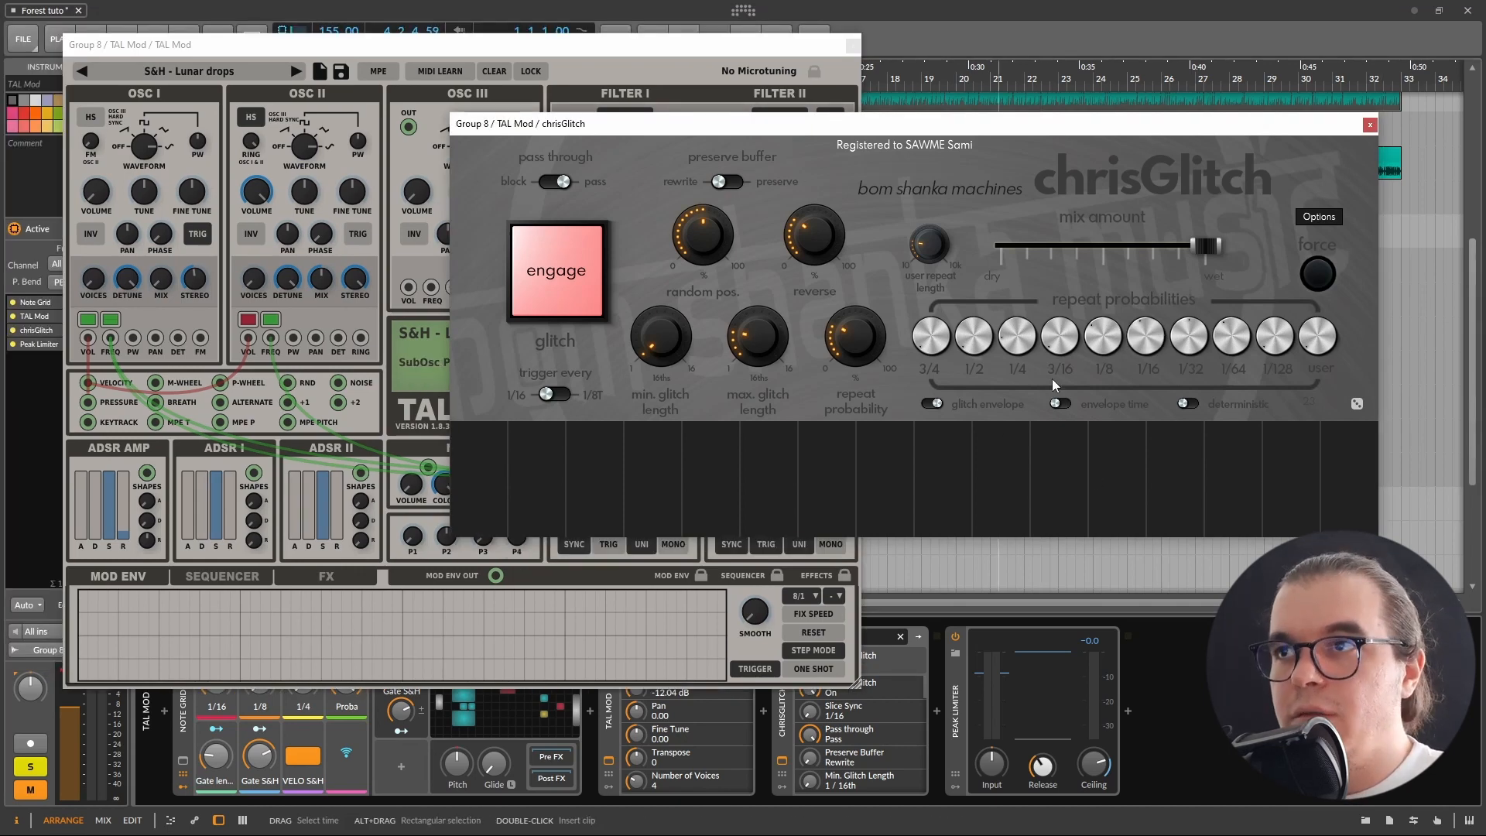
key(space)
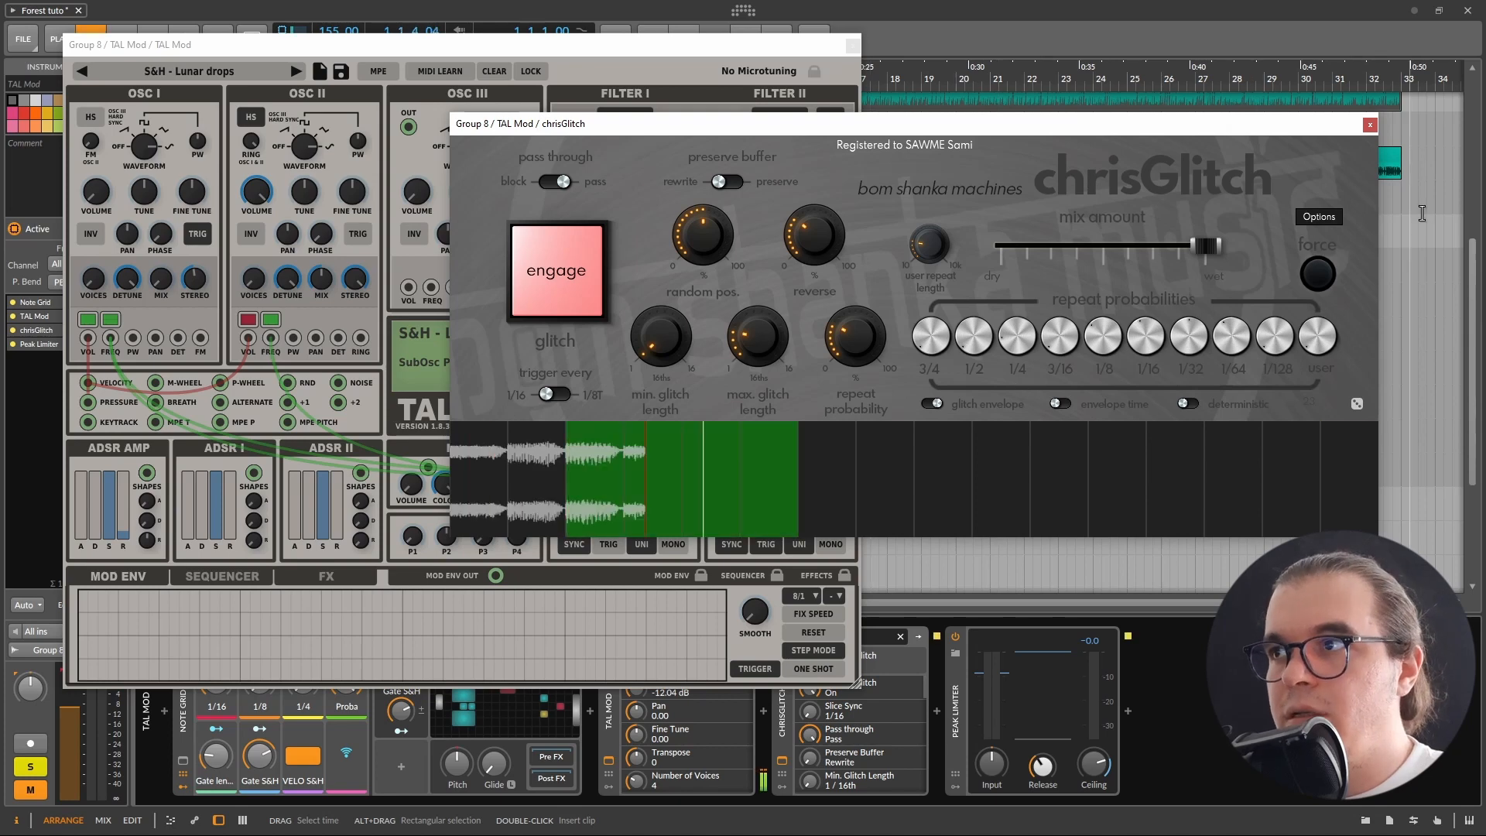
click(1370, 125)
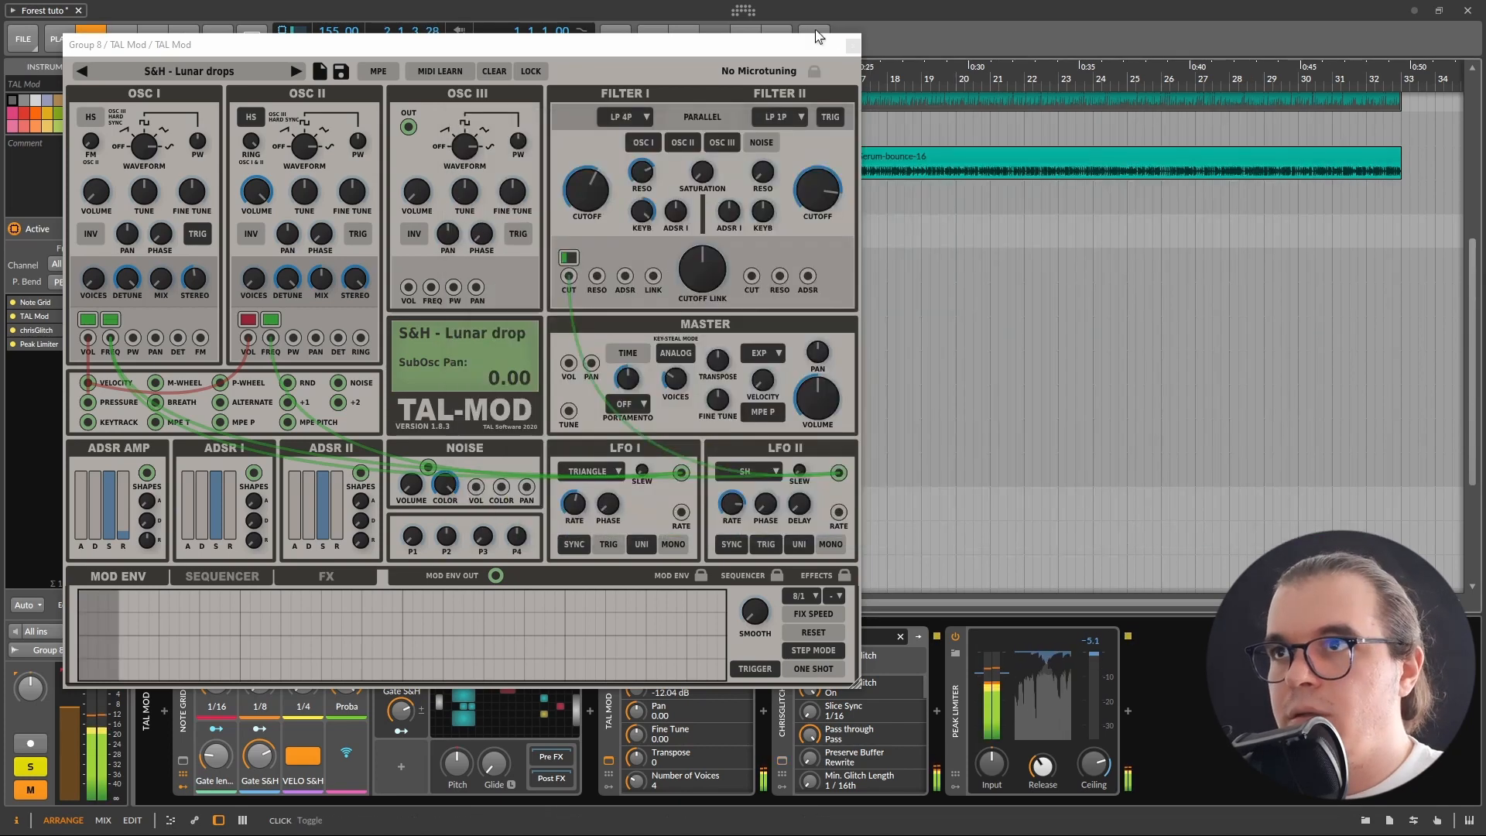
click(853, 46)
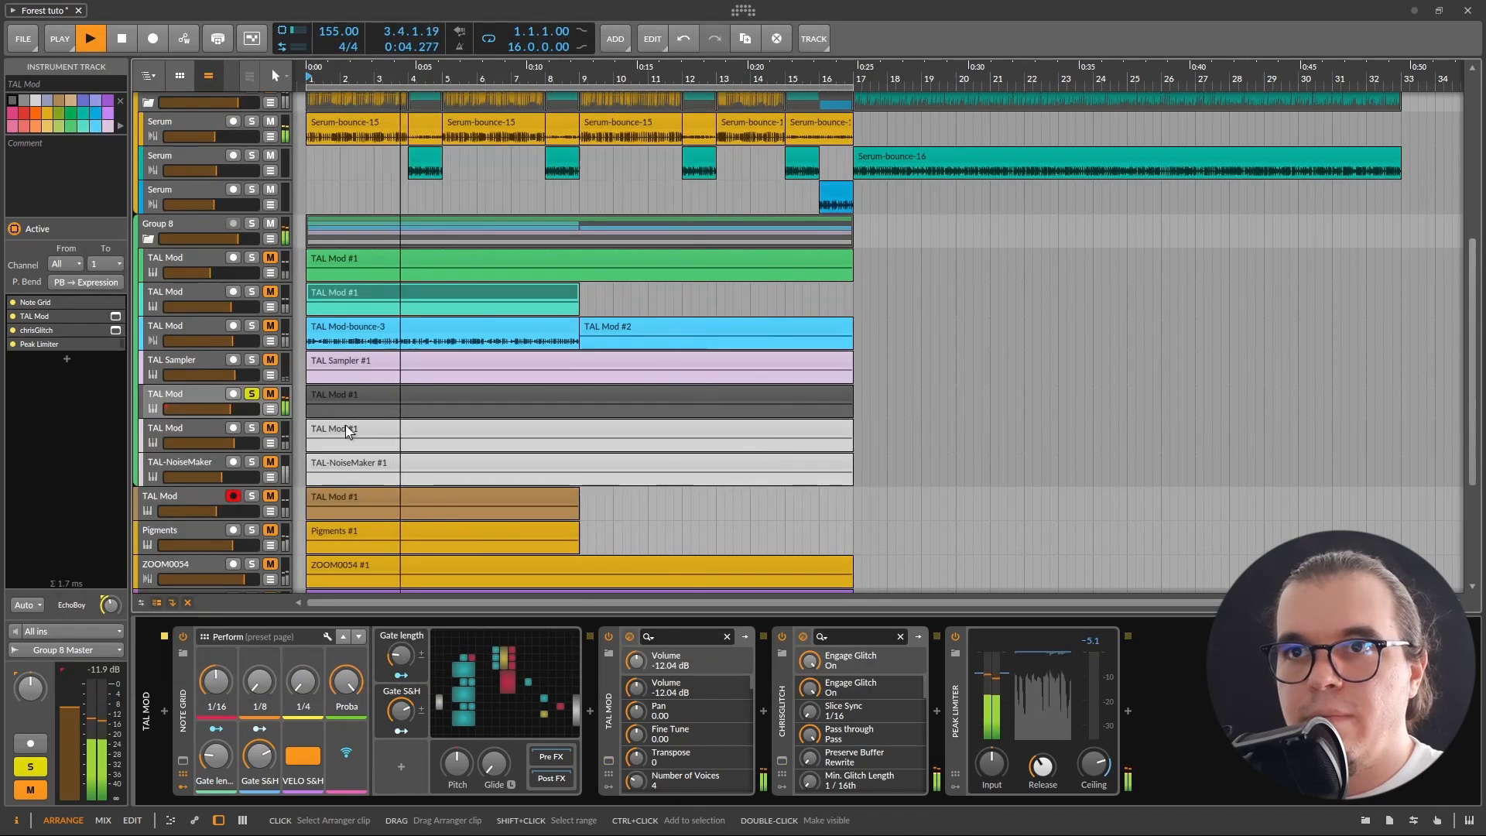
key(space)
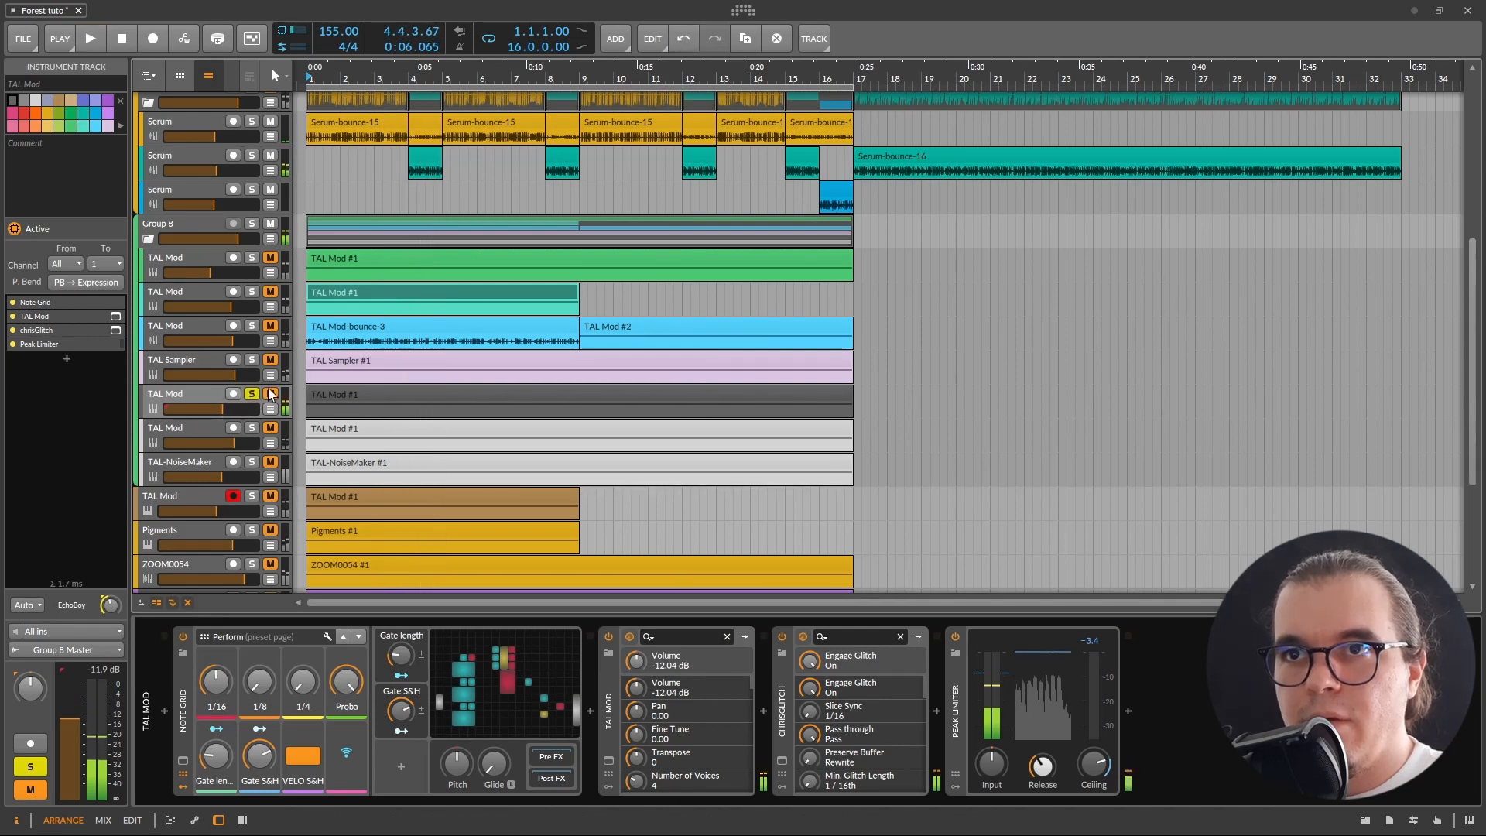
Step: Unmute and unsolo the Lunar drops track and adjust its volume while it plays in the mix
click(268, 394)
click(251, 394)
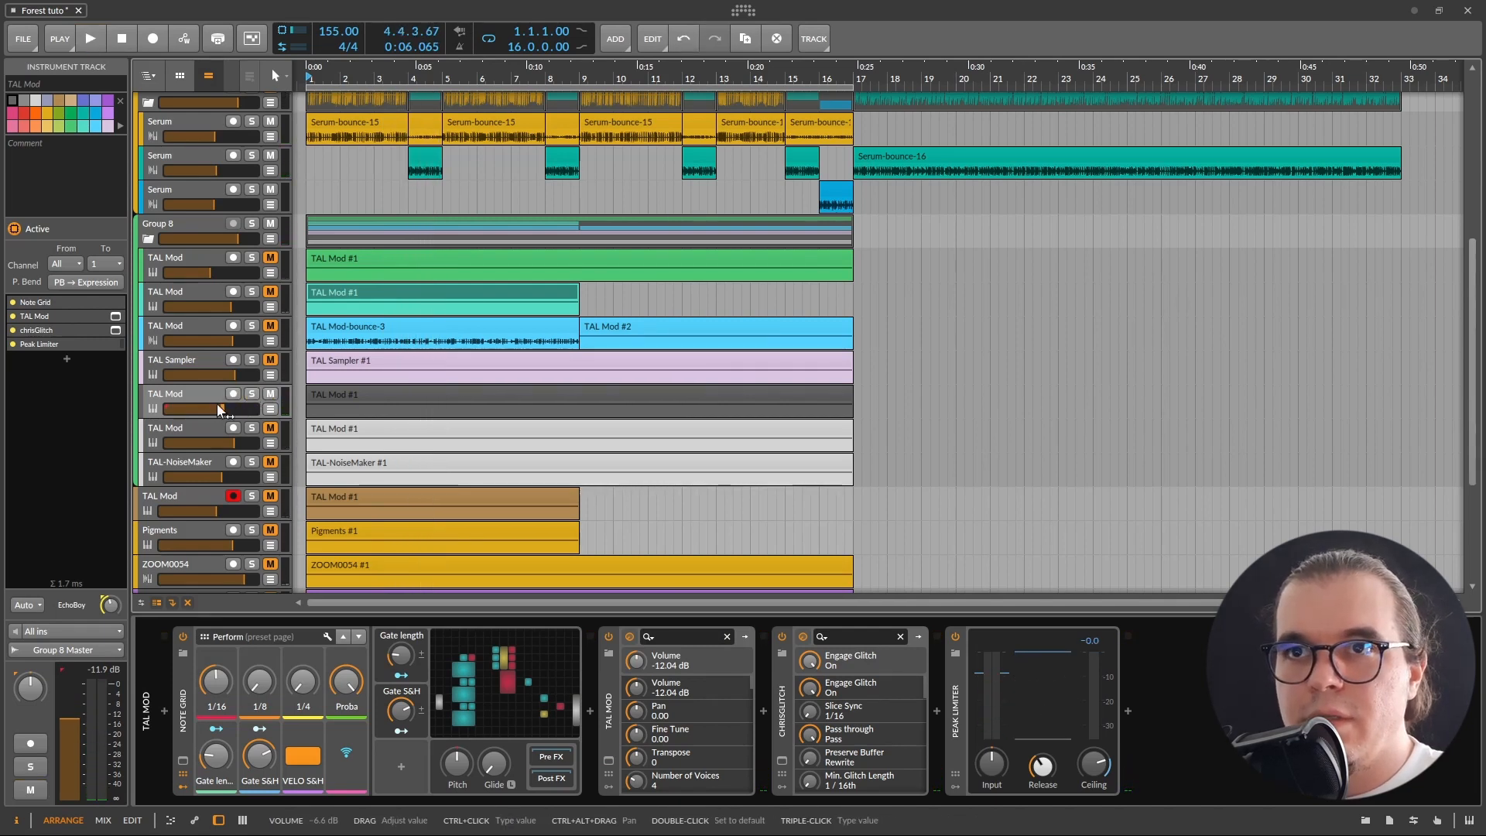
key(space)
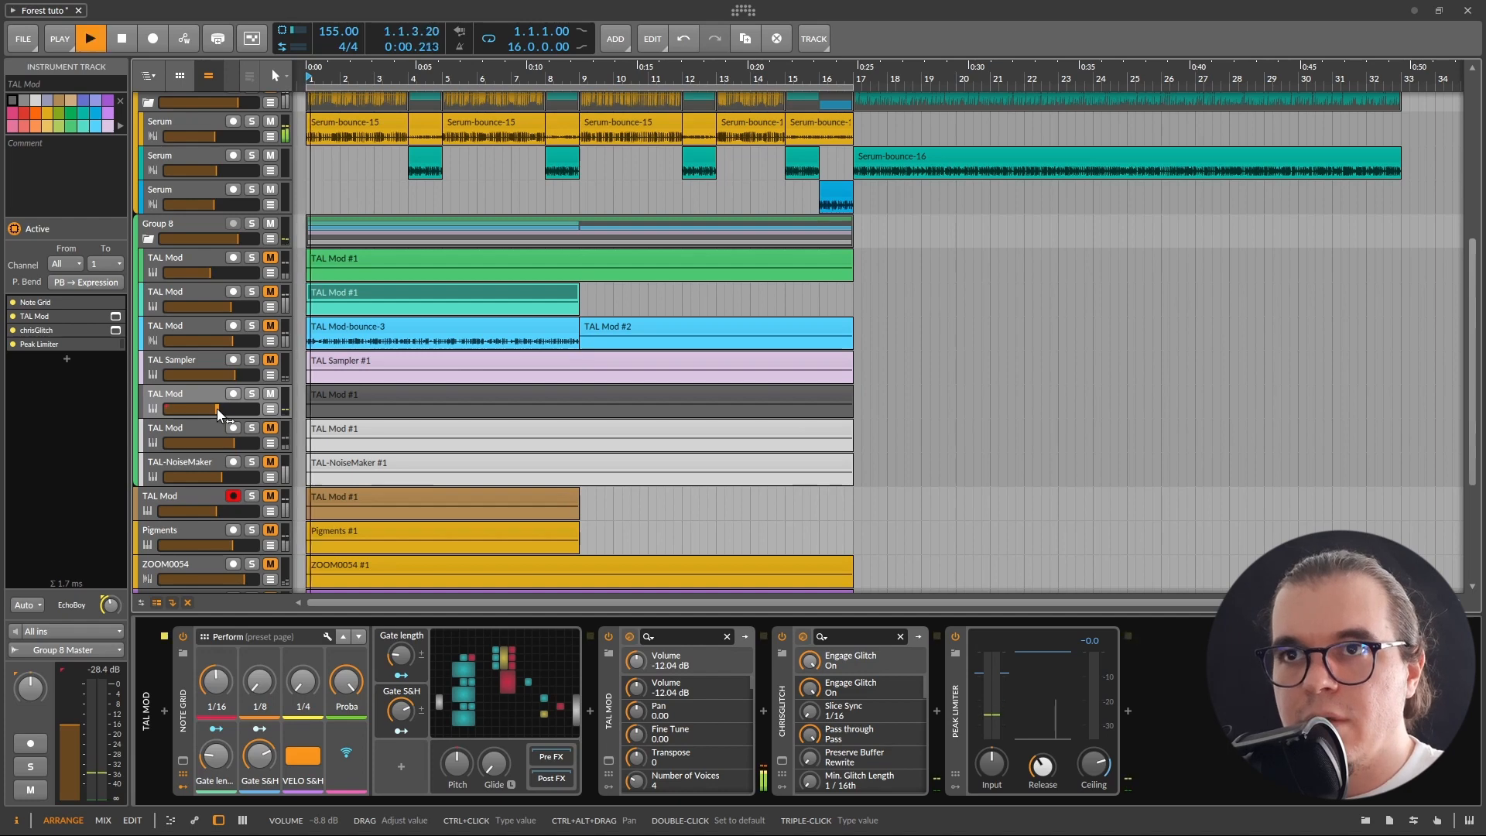
drag(216, 407, 221, 407)
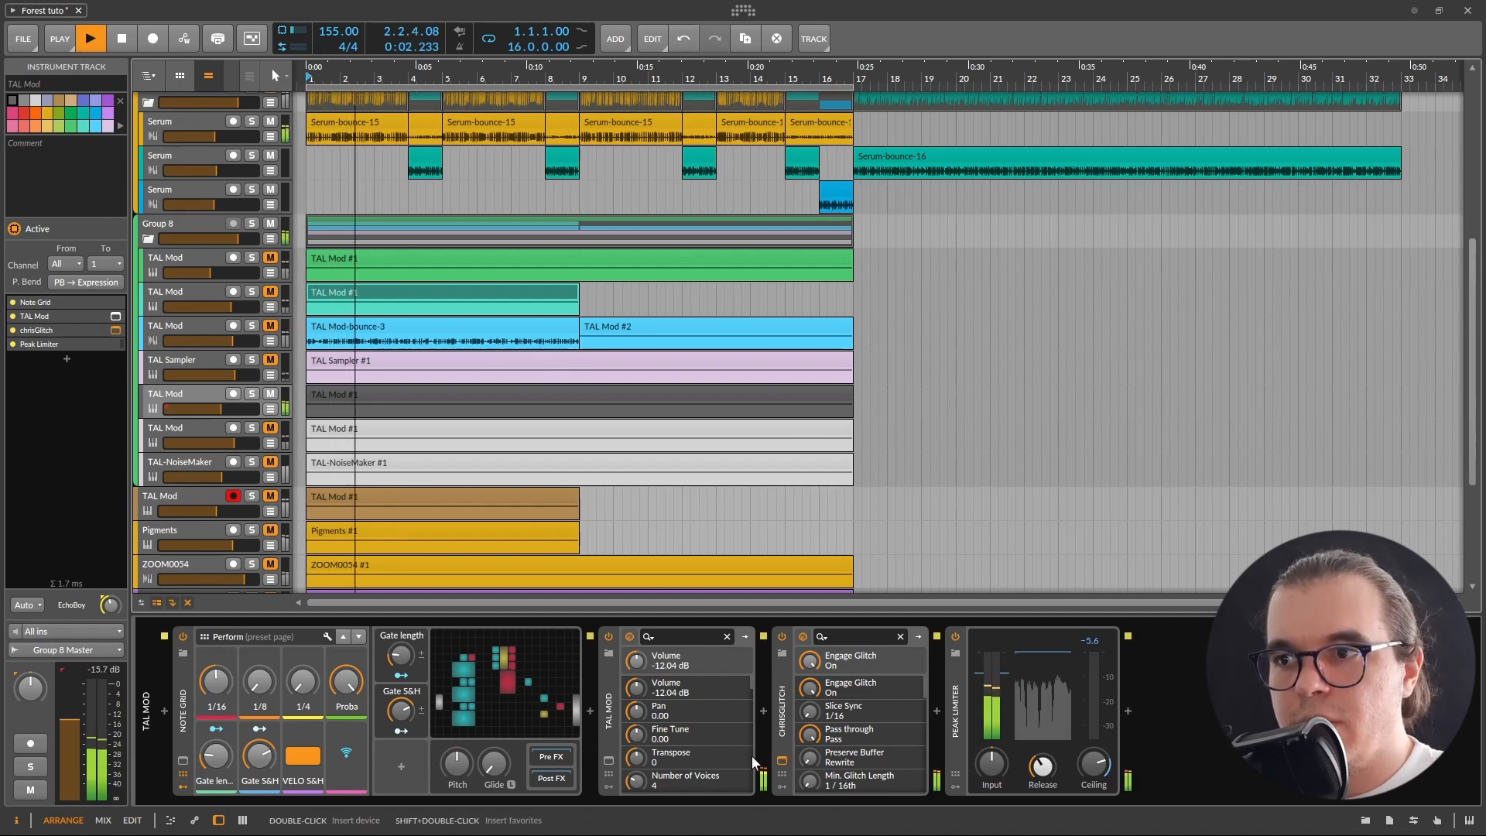
Step: Compare chrisGlitch's mix amount fully dry and fully wet during playback, and lower the Lunar drops track's volume to about -9.5 dB
click(782, 760)
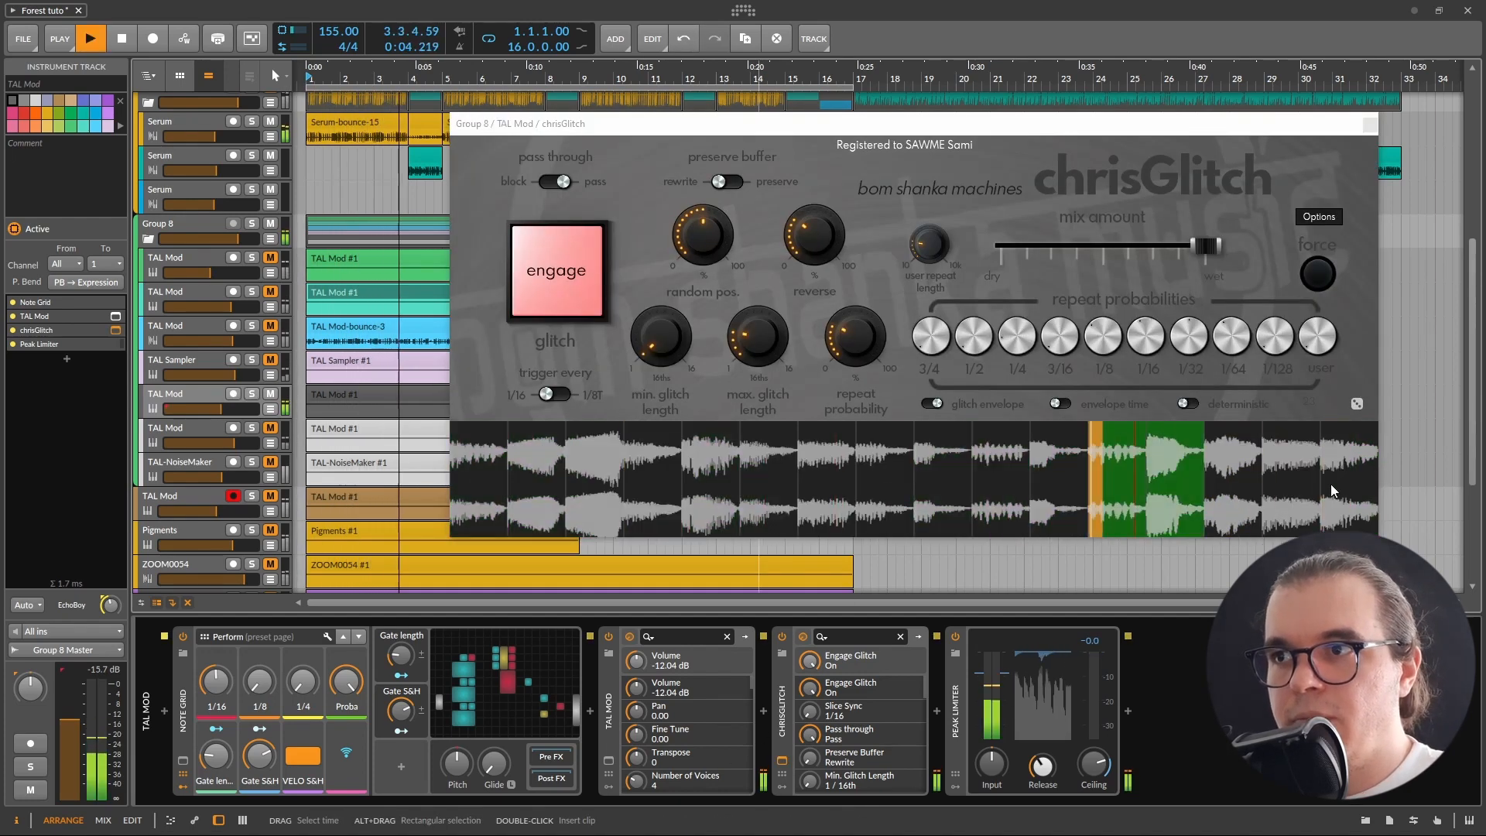
click(1196, 247)
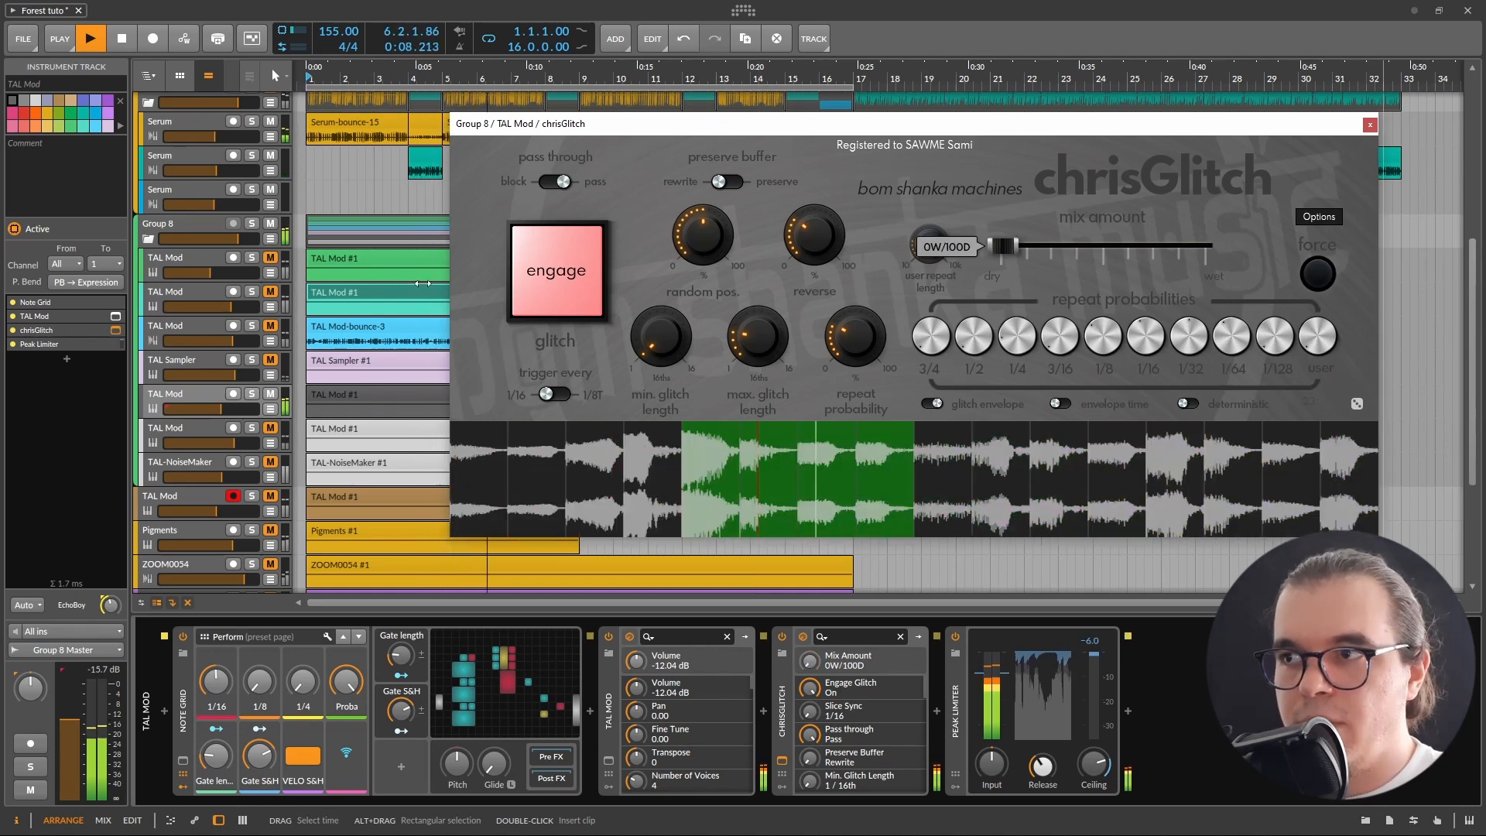
click(1370, 125)
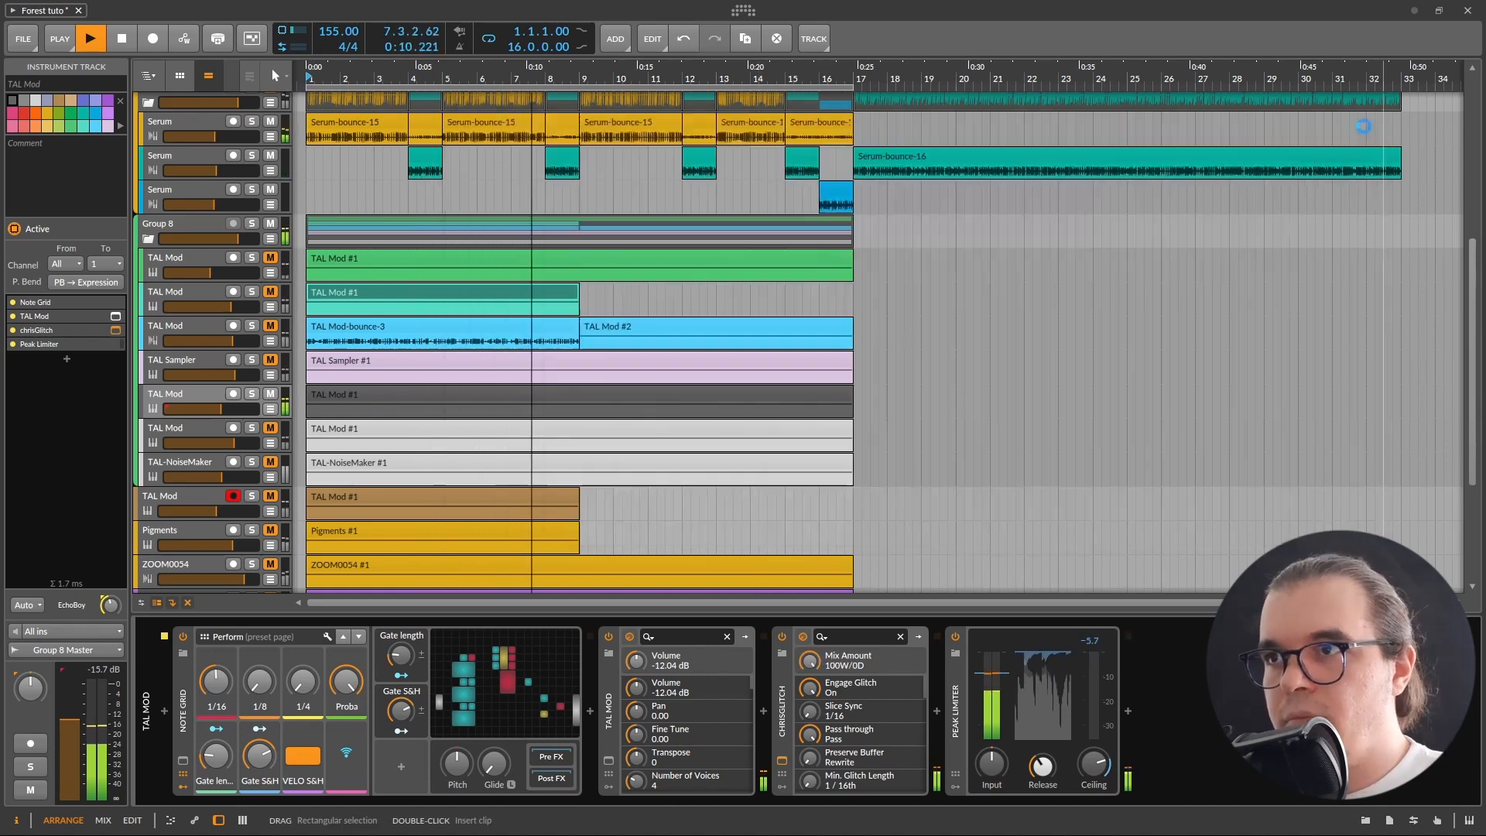
key(space)
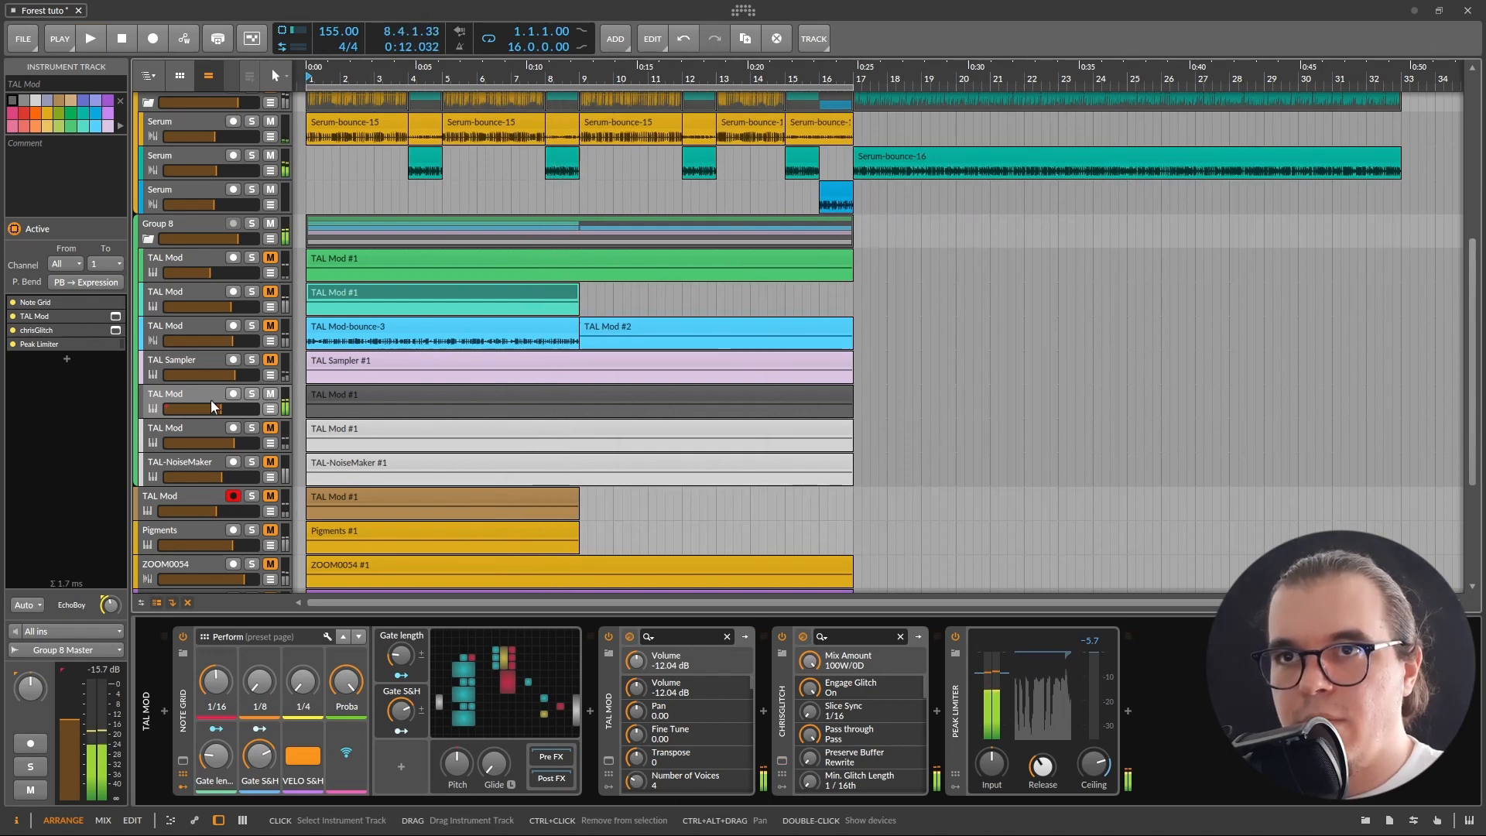
drag(216, 408, 215, 407)
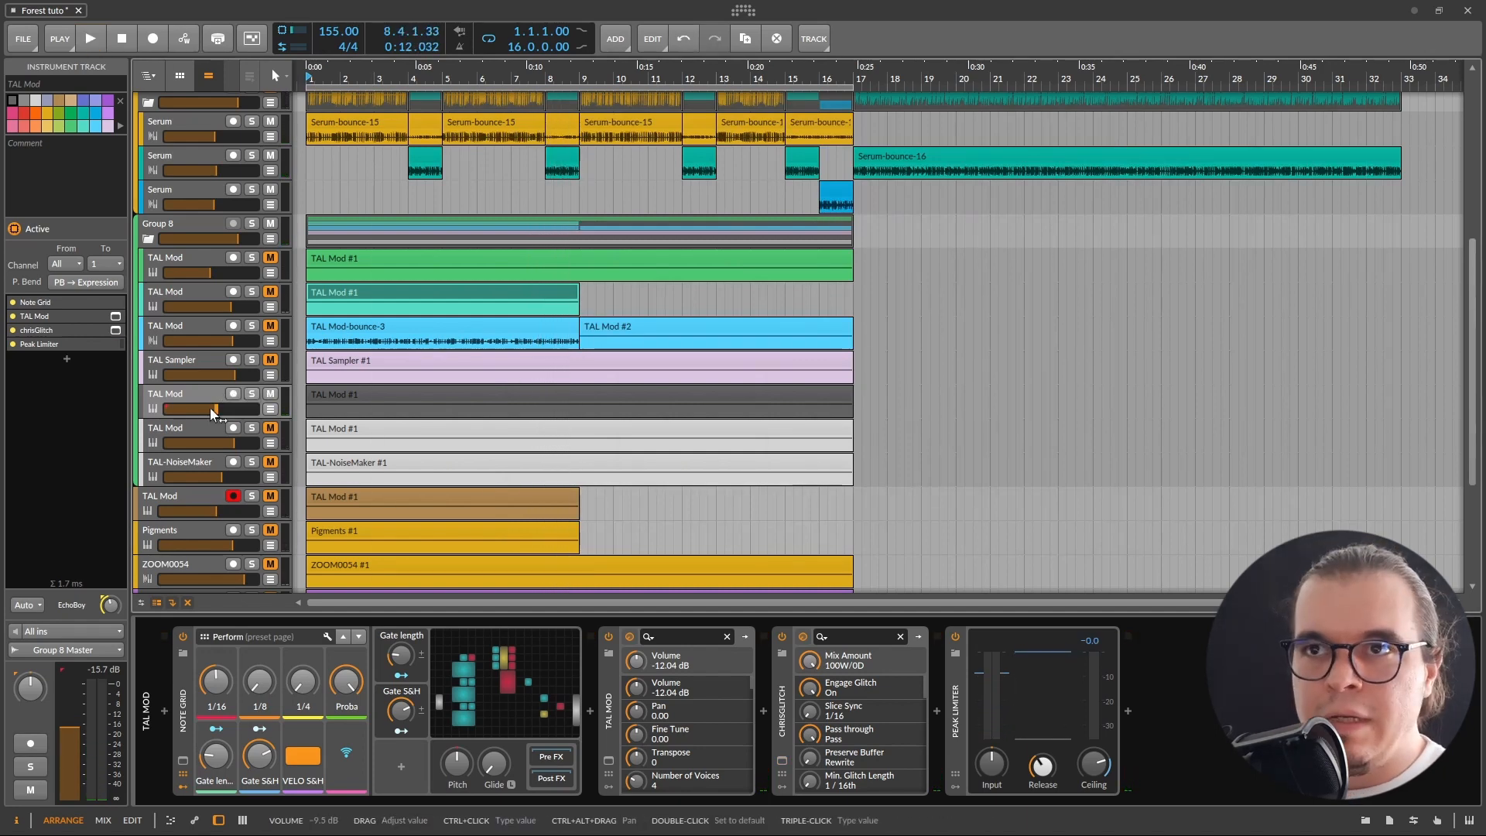
Step: Solo the light grey TAL Mod track below it and play its S&H - Virused Glass patch with the synth window open
click(217, 427)
key(s)
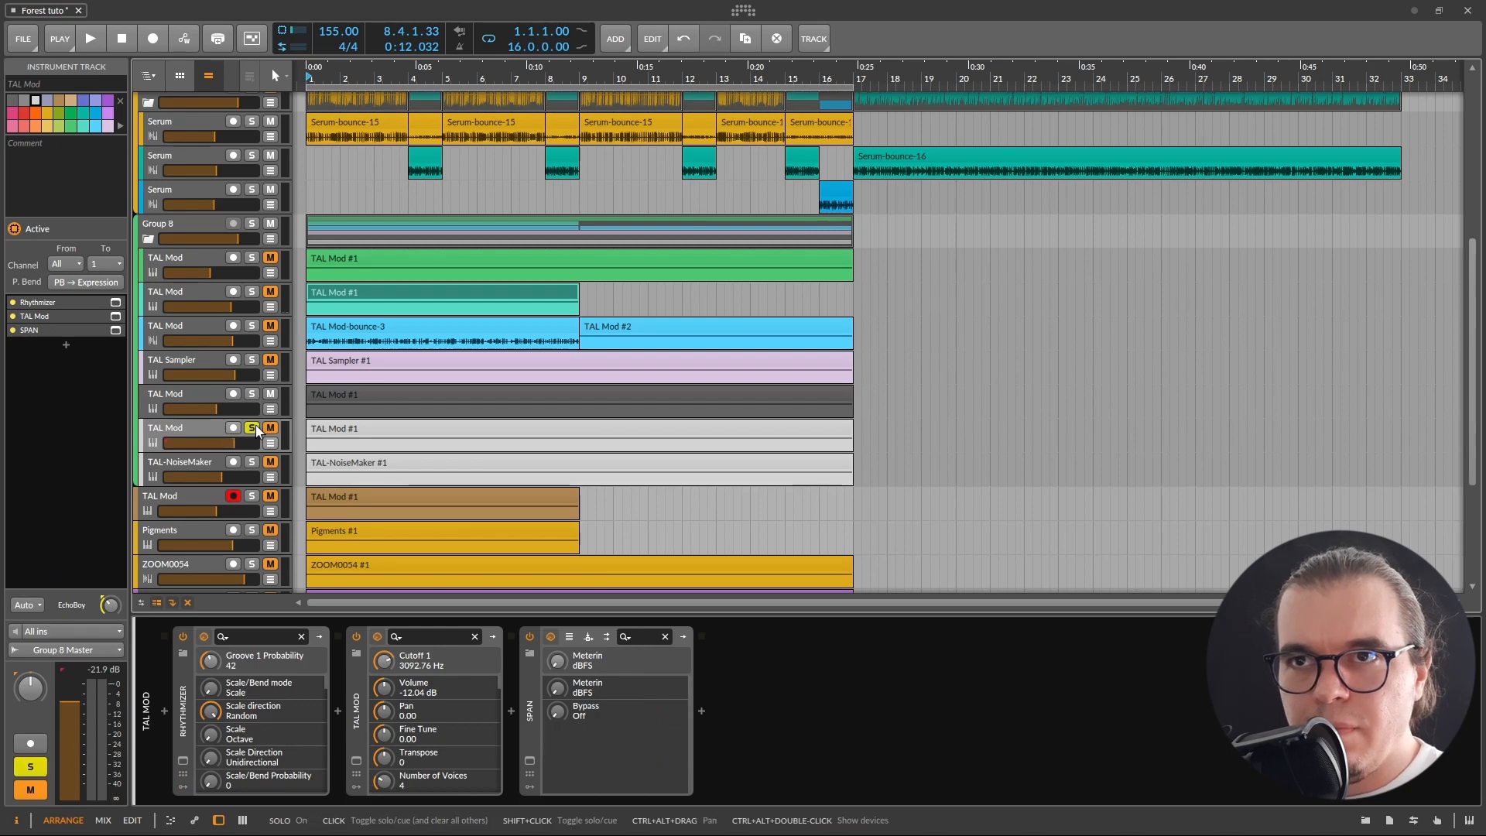
click(356, 760)
key(space)
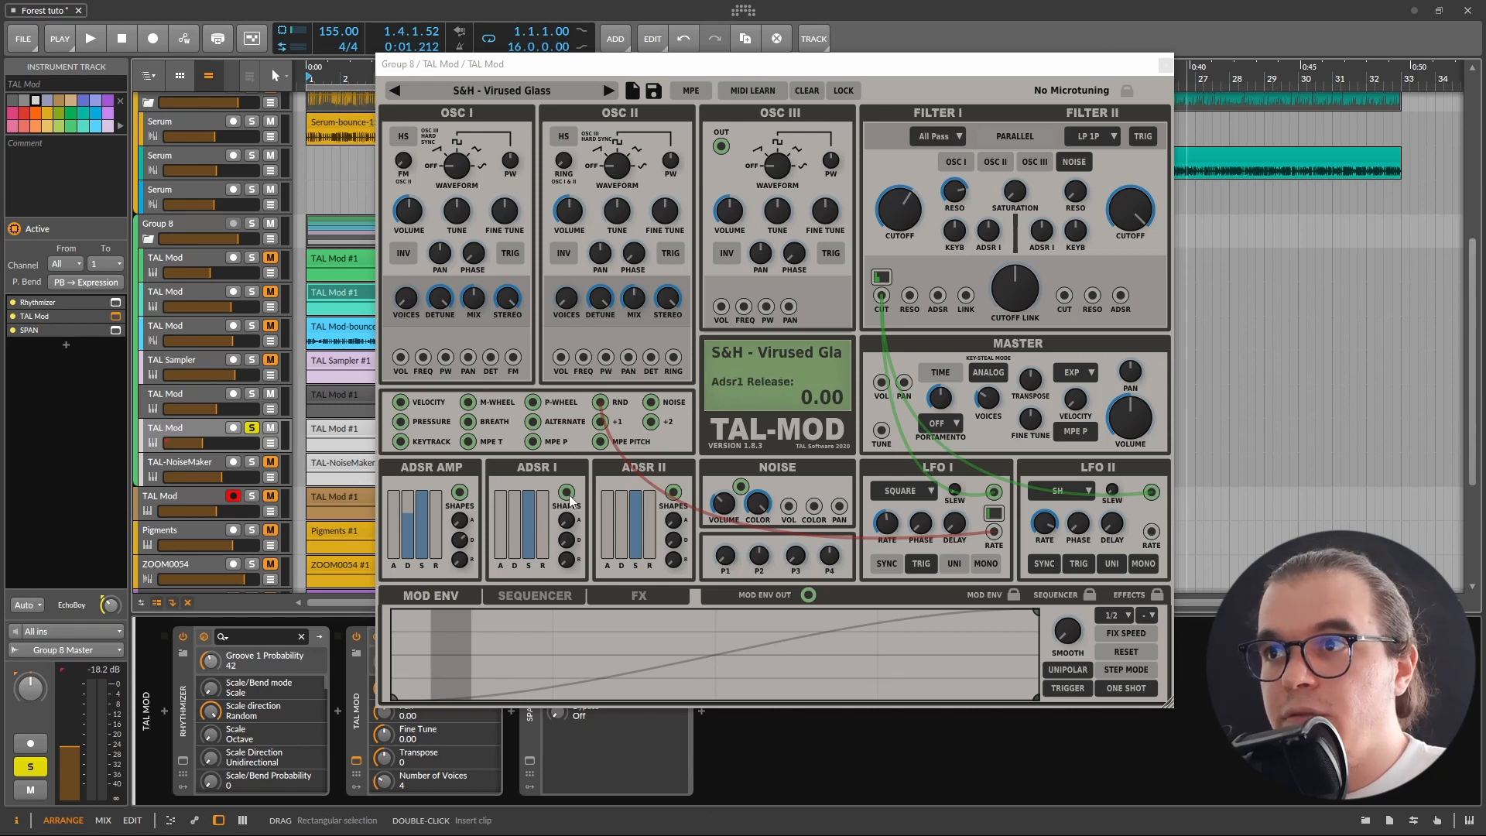
Step: Play the Virused Glass track unsoloed in the mix and adjust its volume
key(space)
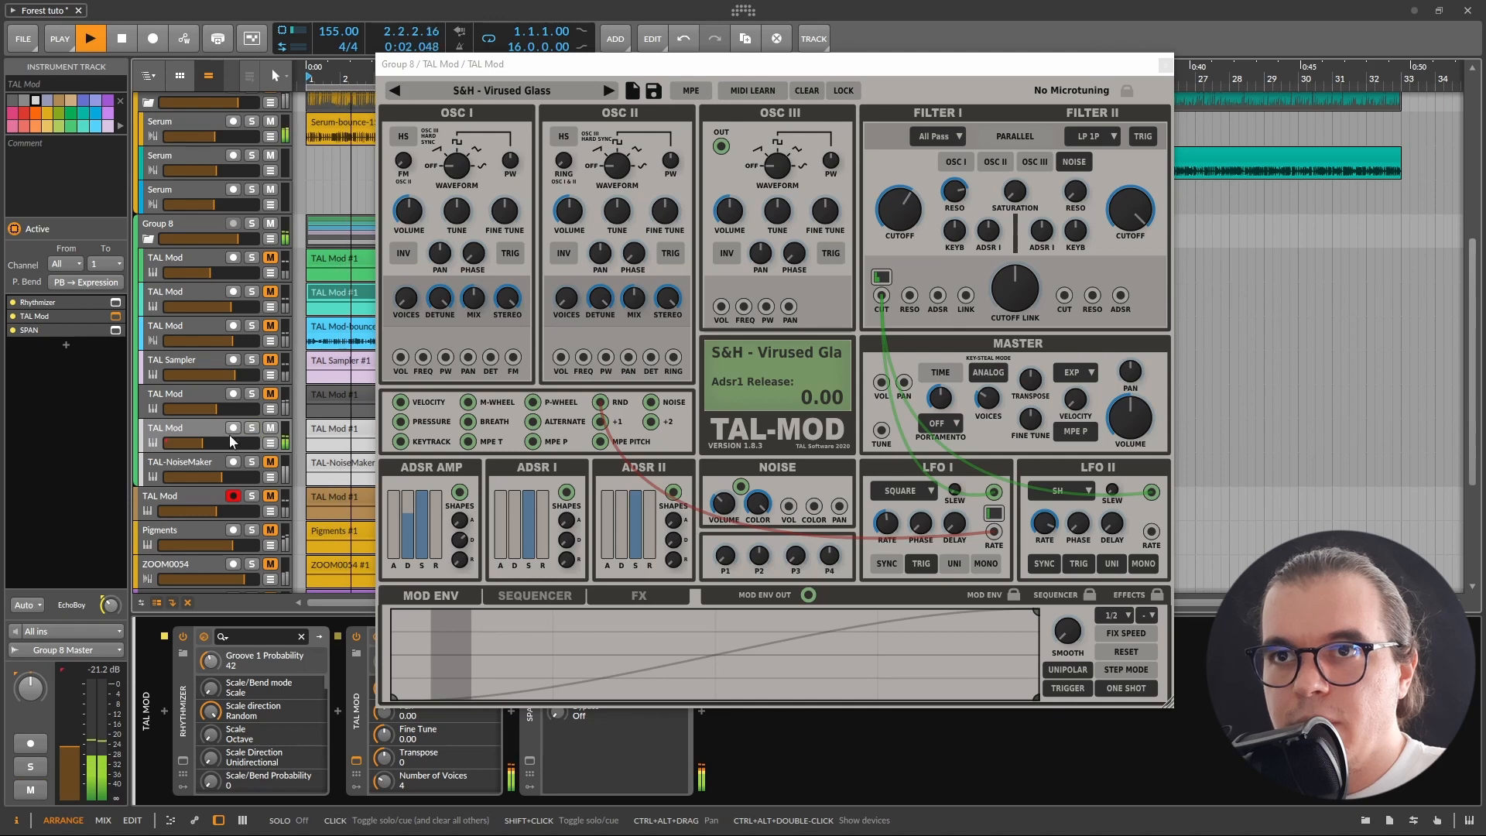
drag(217, 447, 220, 441)
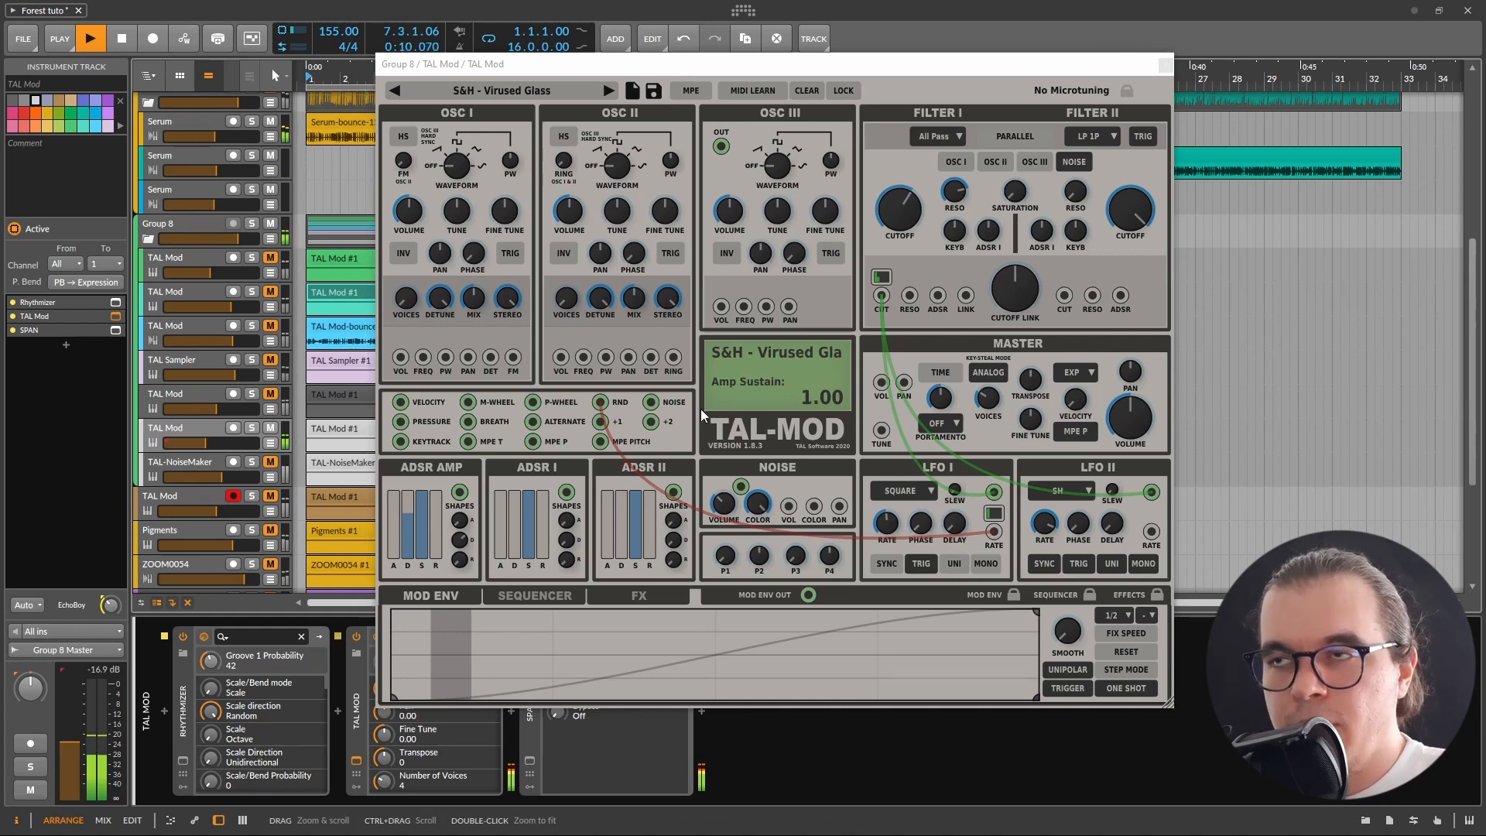
click(734, 71)
mouse_move(734, 70)
mouse_down()
mouse_move(696, 572)
mouse_move(719, 72)
mouse_up()
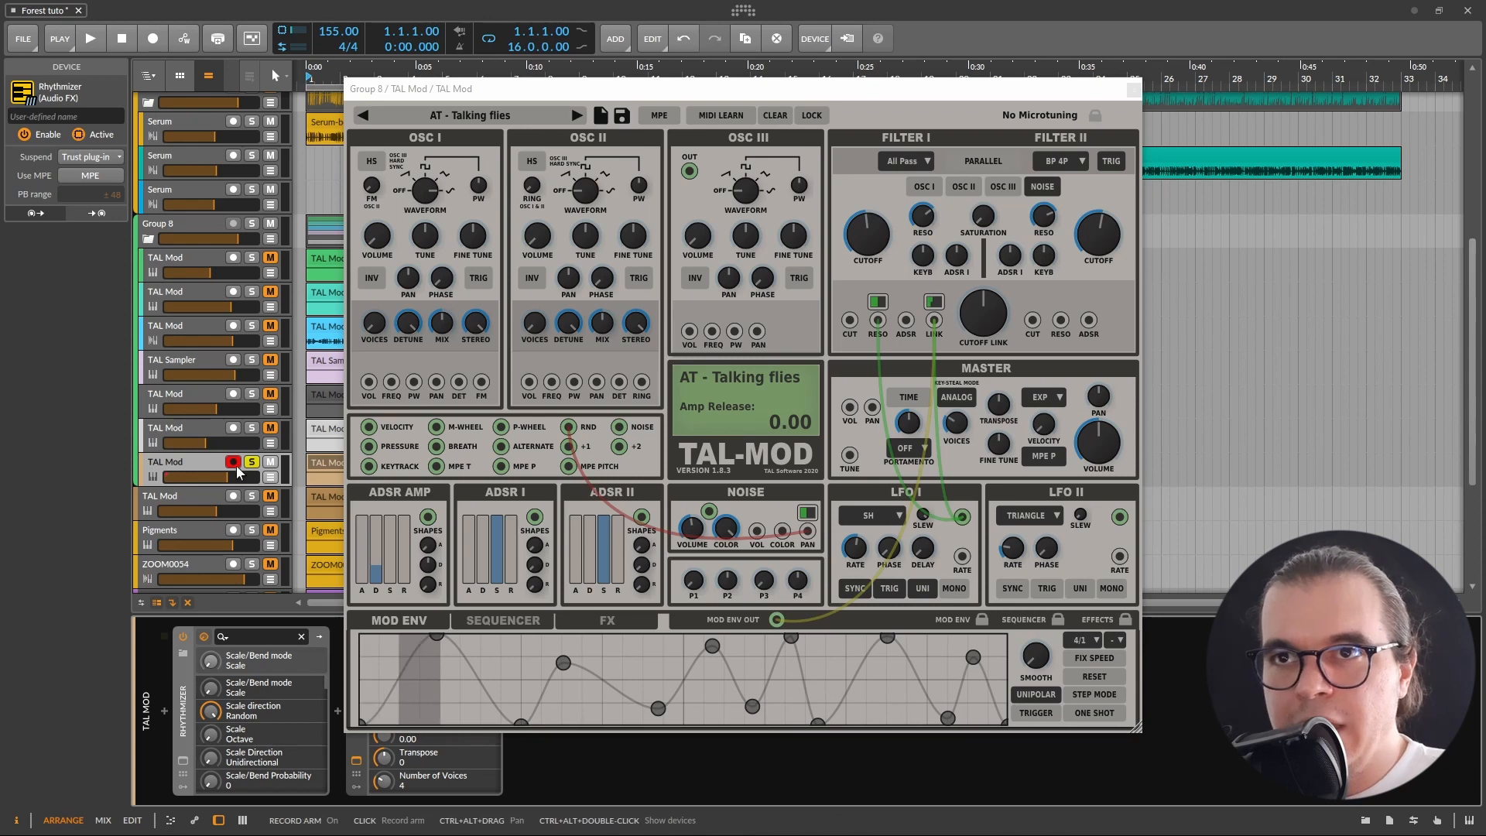
Step: Adjust the volume of Group 8's last TAL Mod track, play its AT - Talking flies patch in the mix, and close the synth window
drag(229, 484, 231, 484)
key(space)
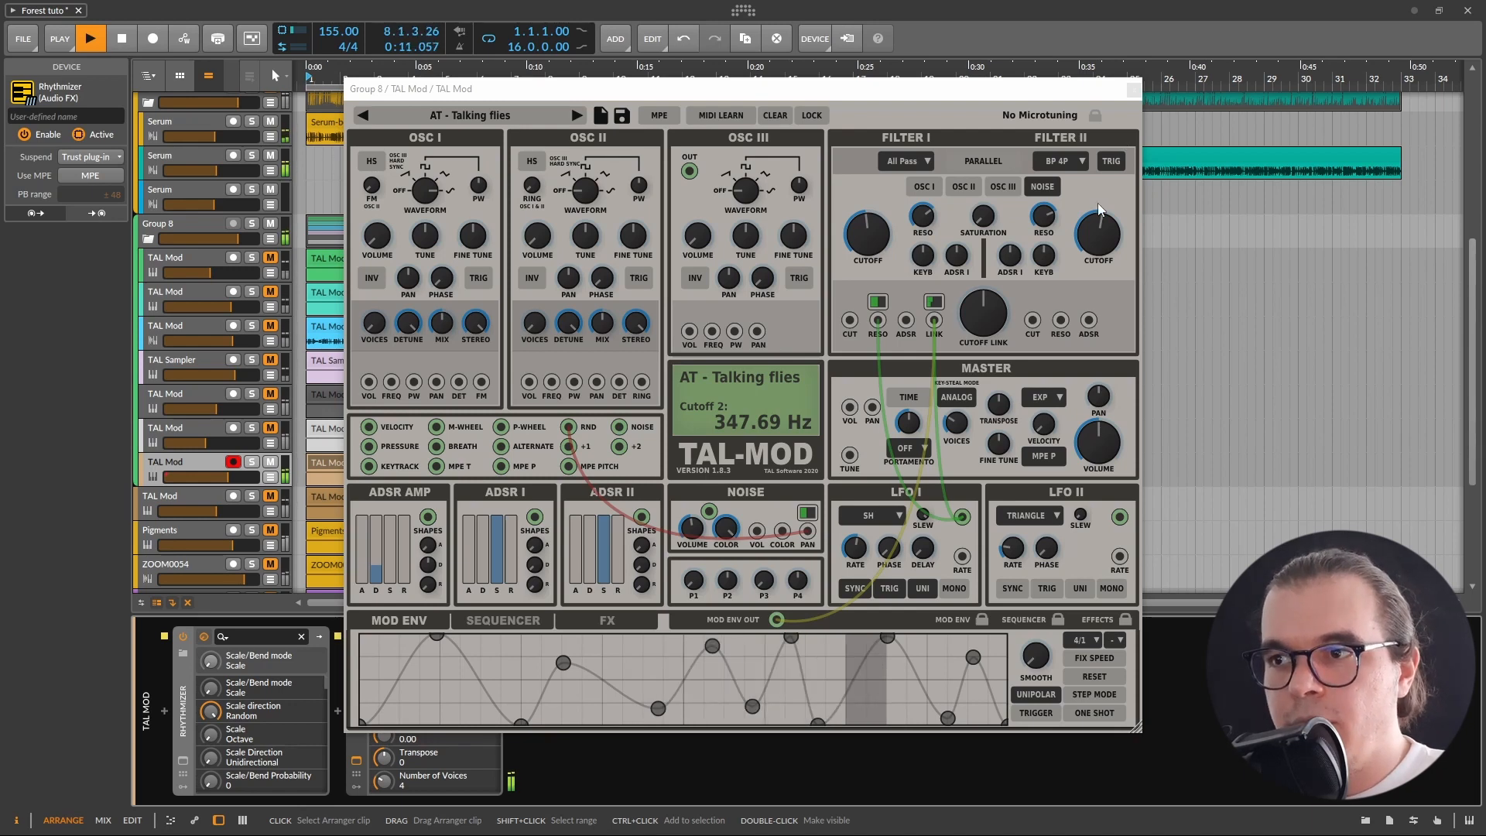
key(space)
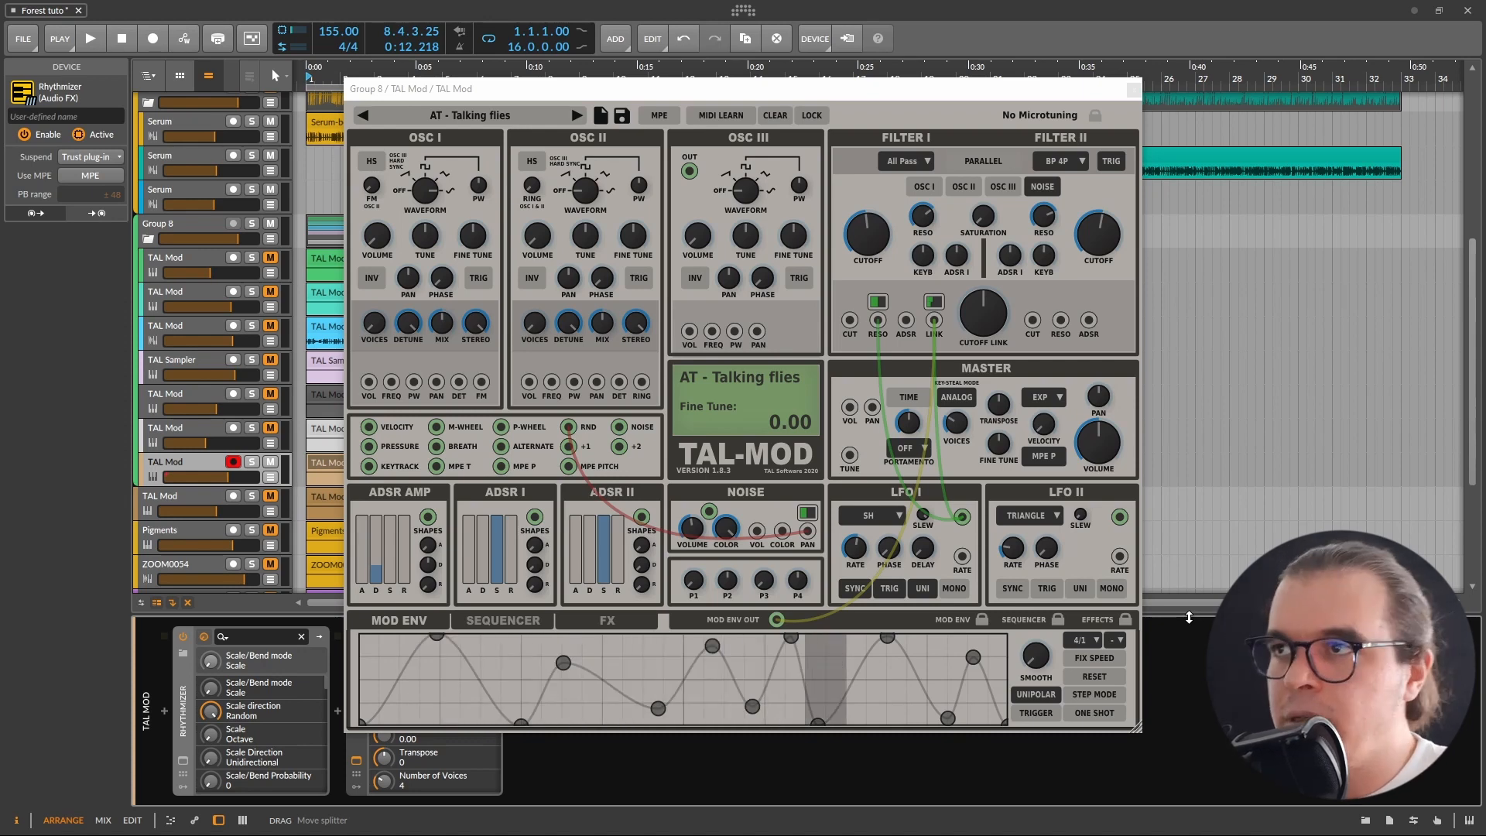
click(281, 492)
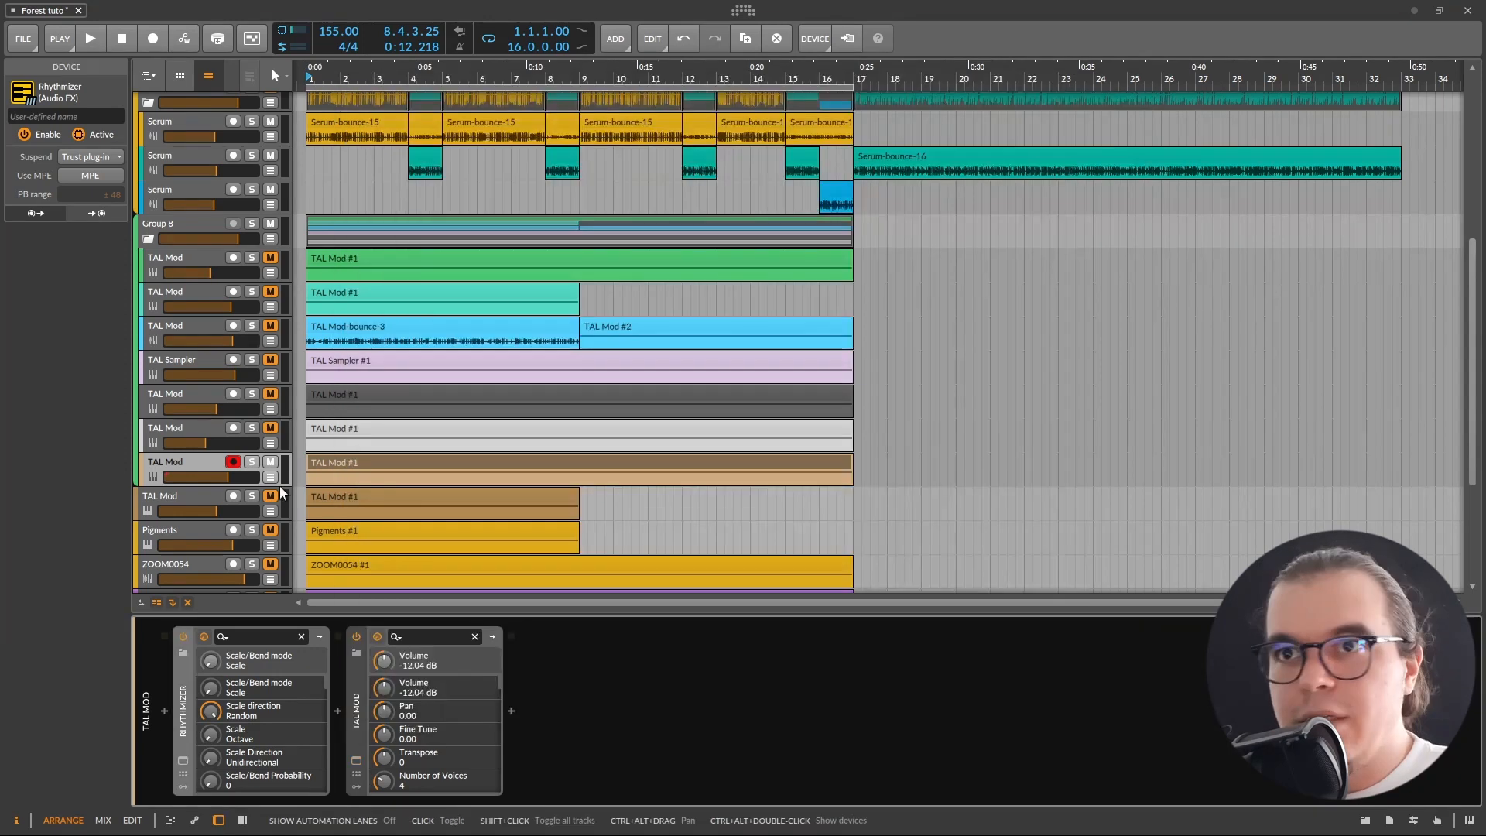
Step: Add an instrument track just below Group 8, outside the group, and load TAL-NoiseMaker-64 on it
right_click(203, 458)
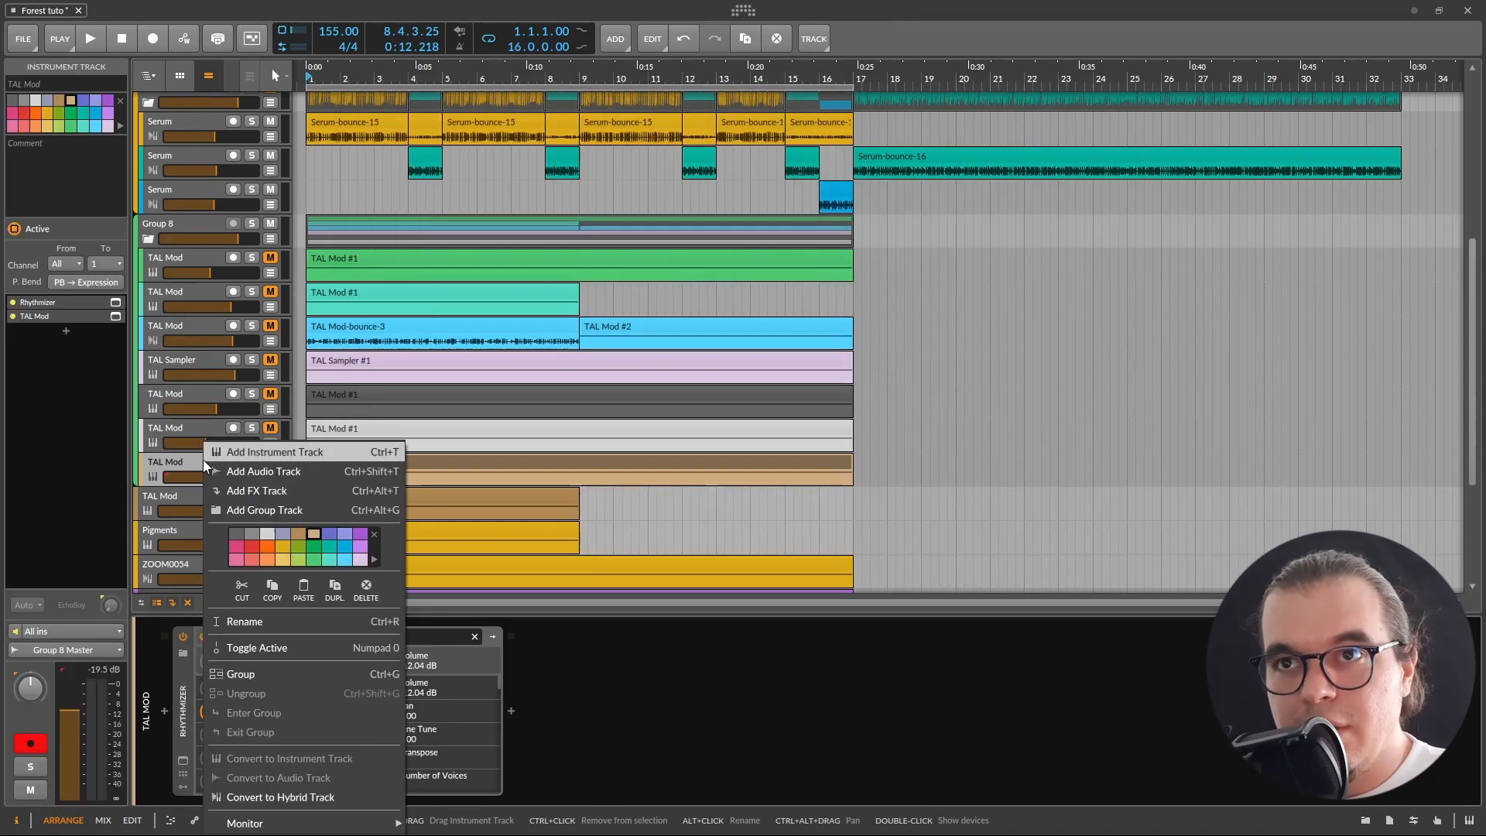
click(225, 459)
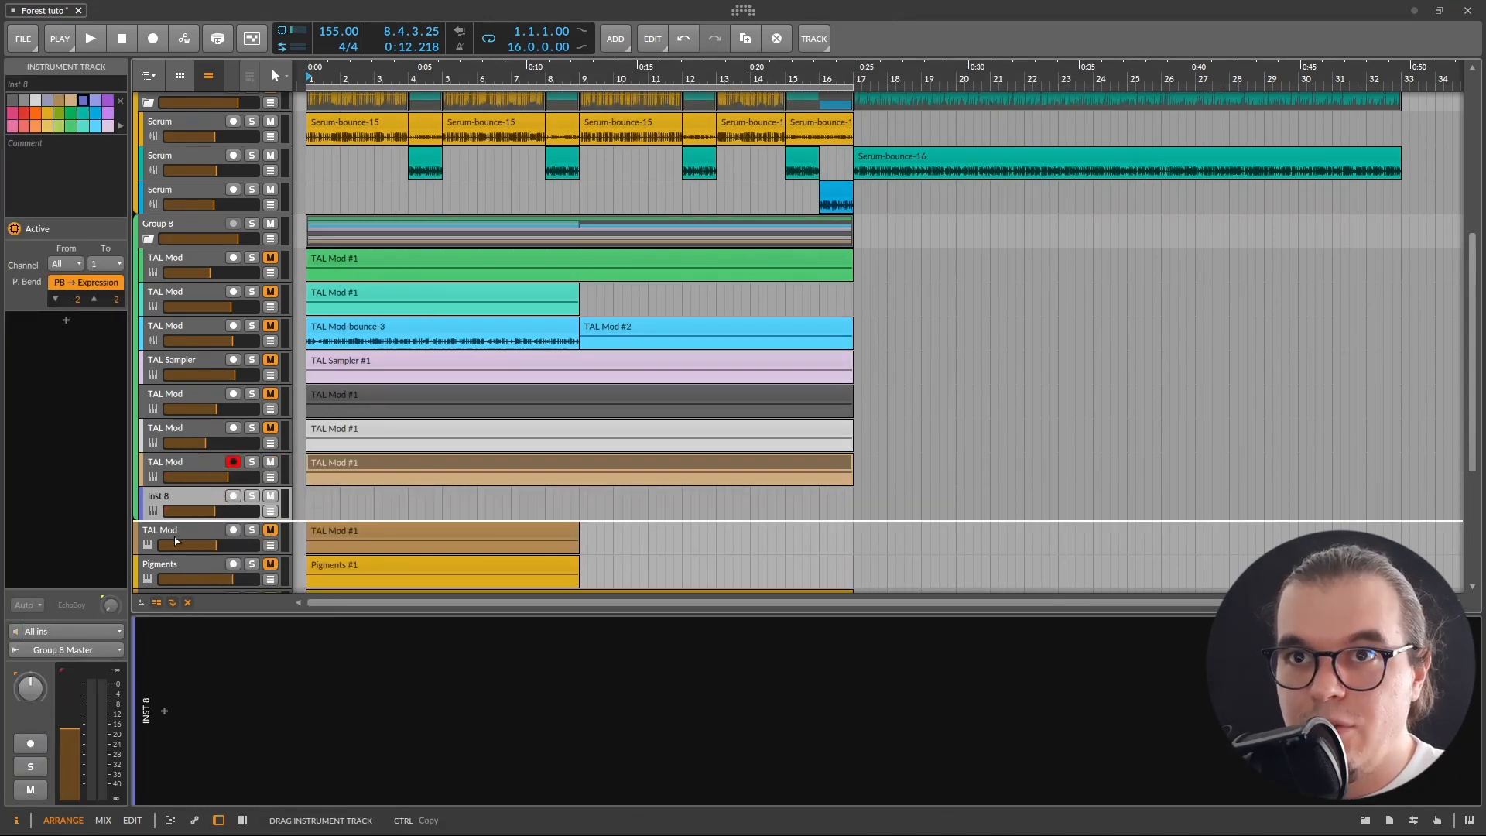
drag(169, 500, 177, 496)
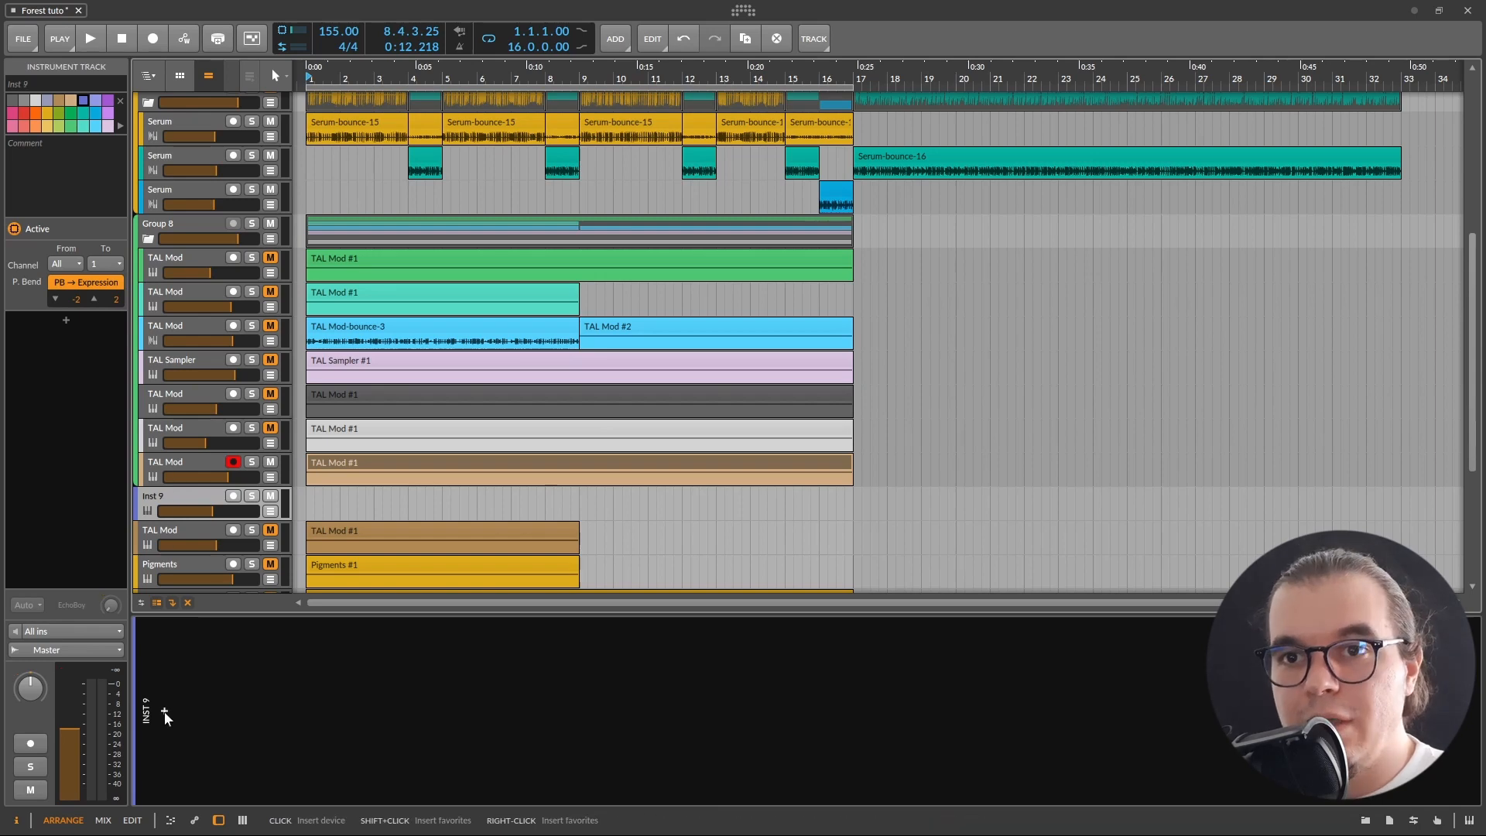
click(164, 711)
text(tal)
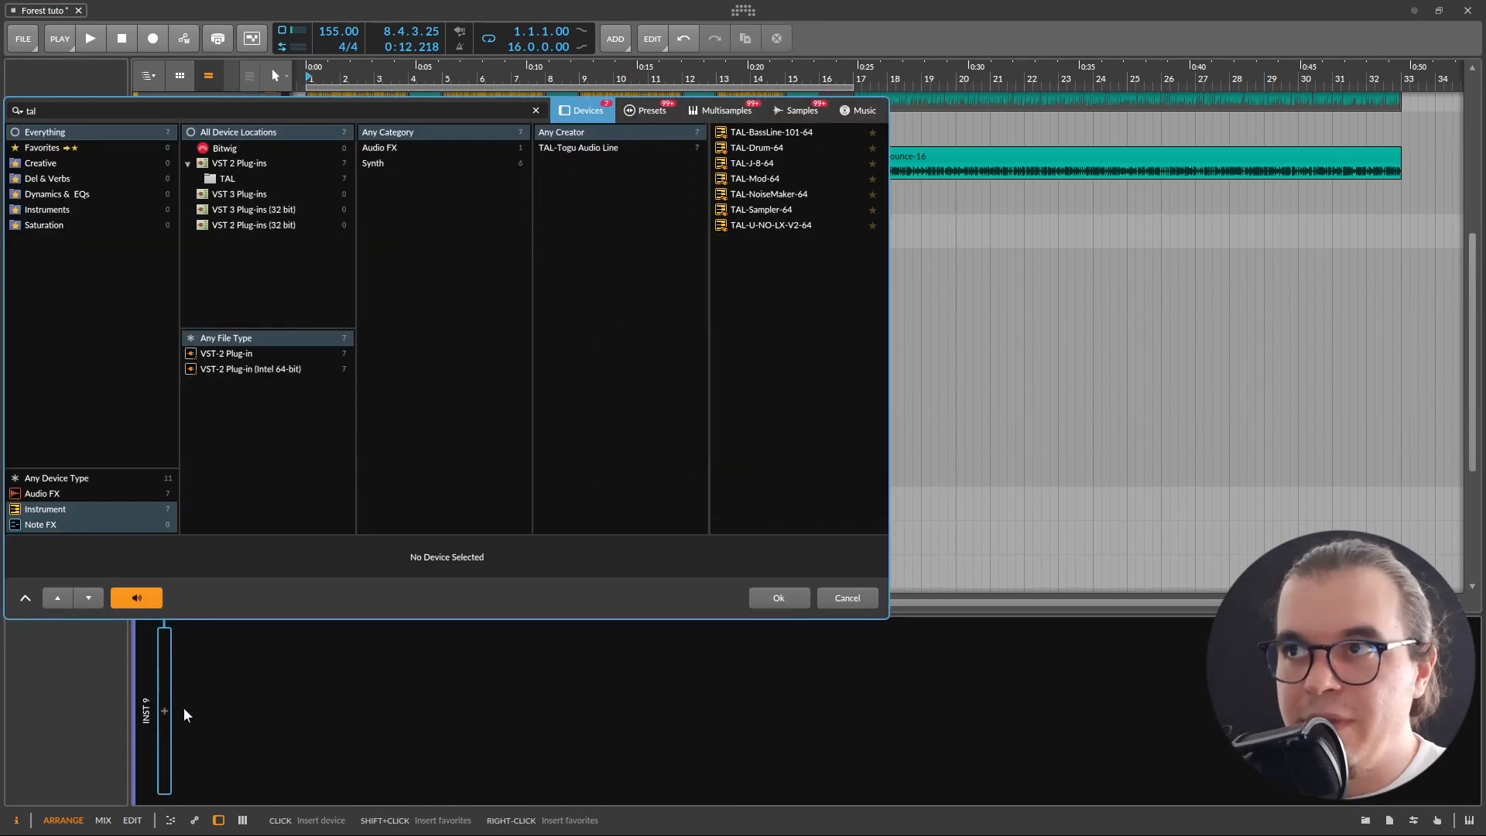
double_click(787, 200)
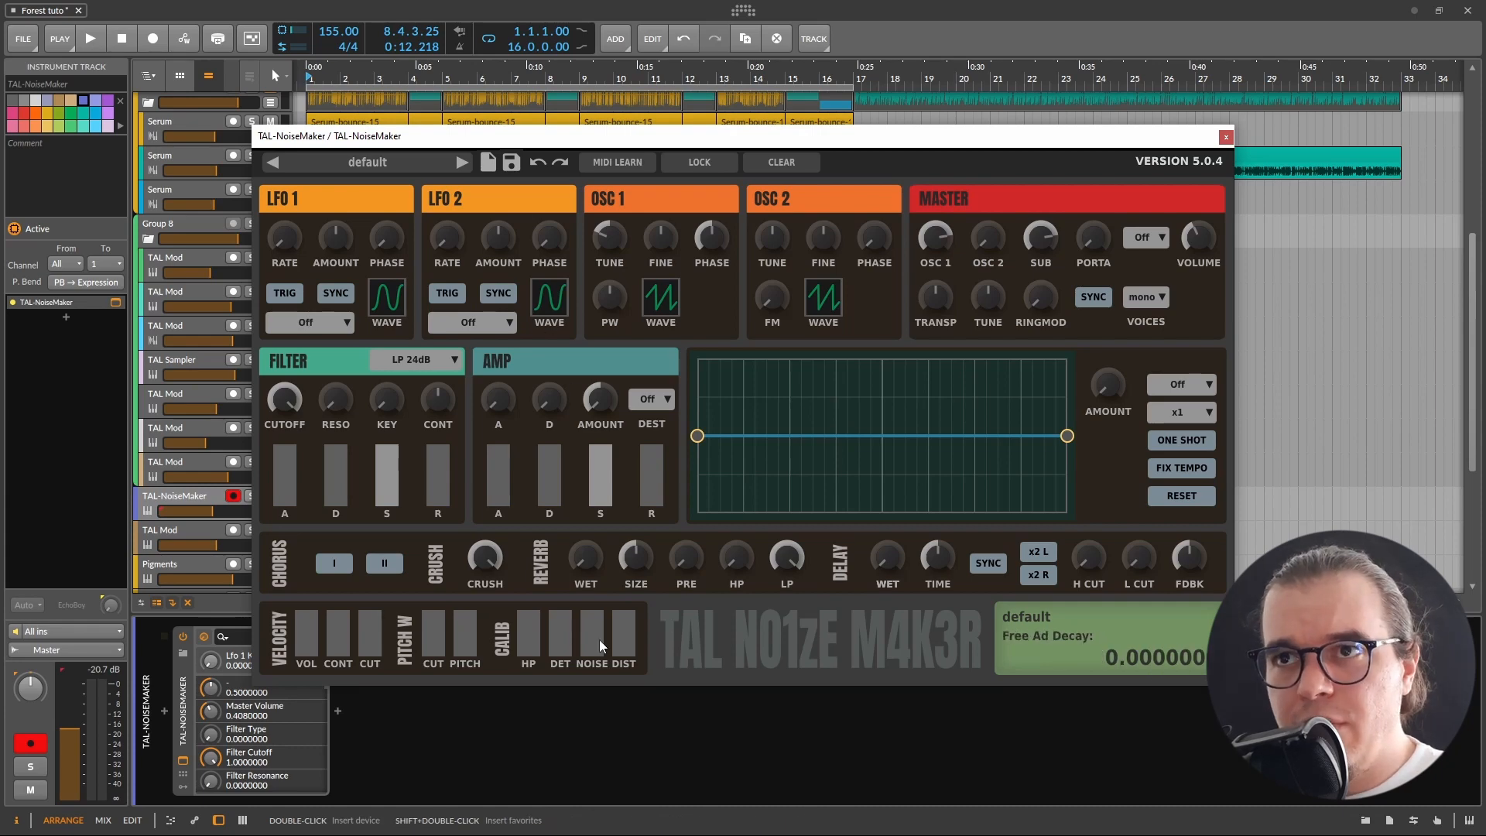
Step: Examine the waveform and destination choices of LFO 1 and the waveform choices of OSC 1 and OSC 2
click(387, 297)
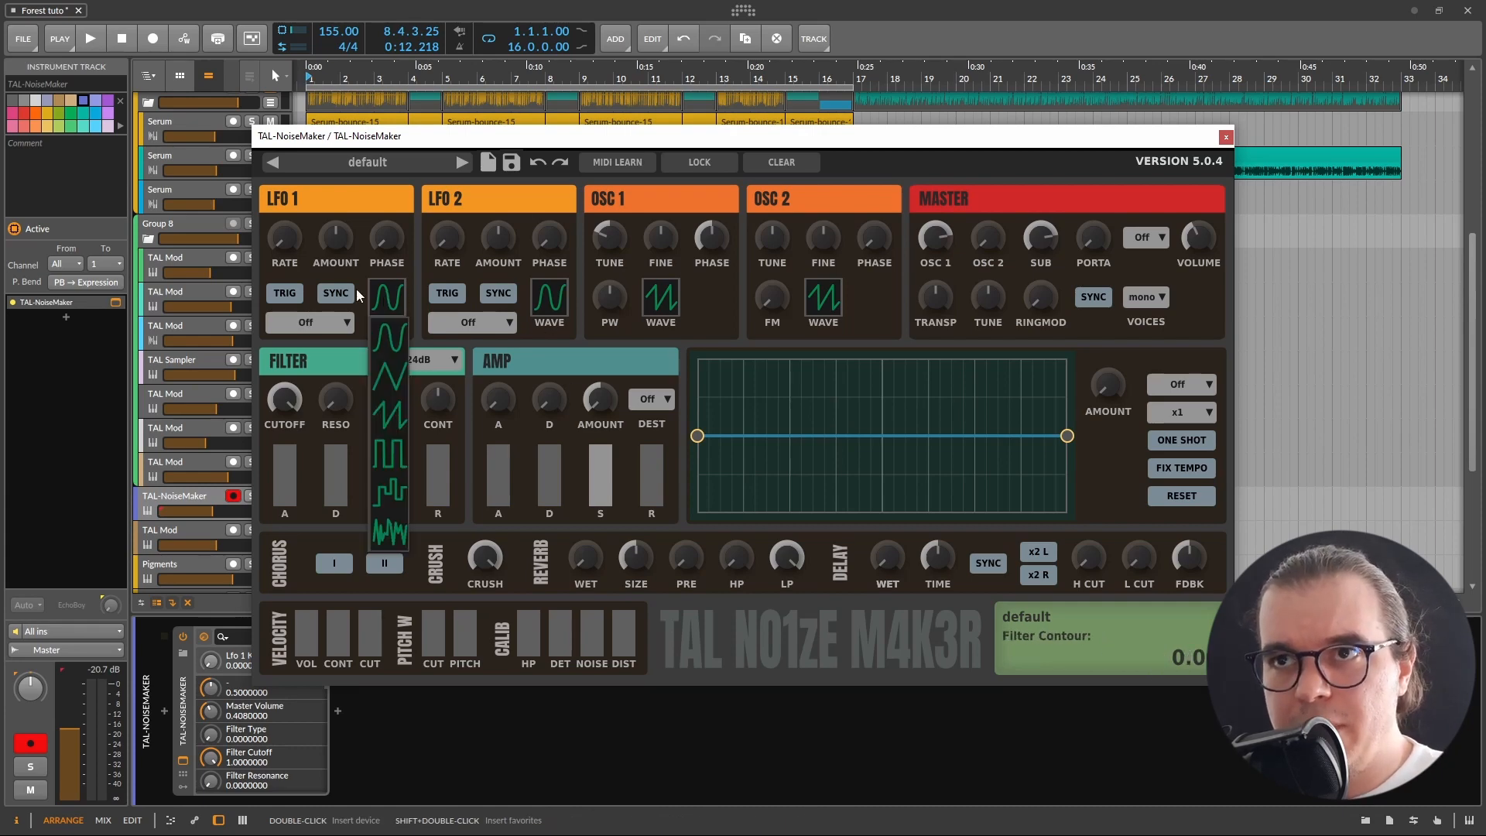
click(341, 317)
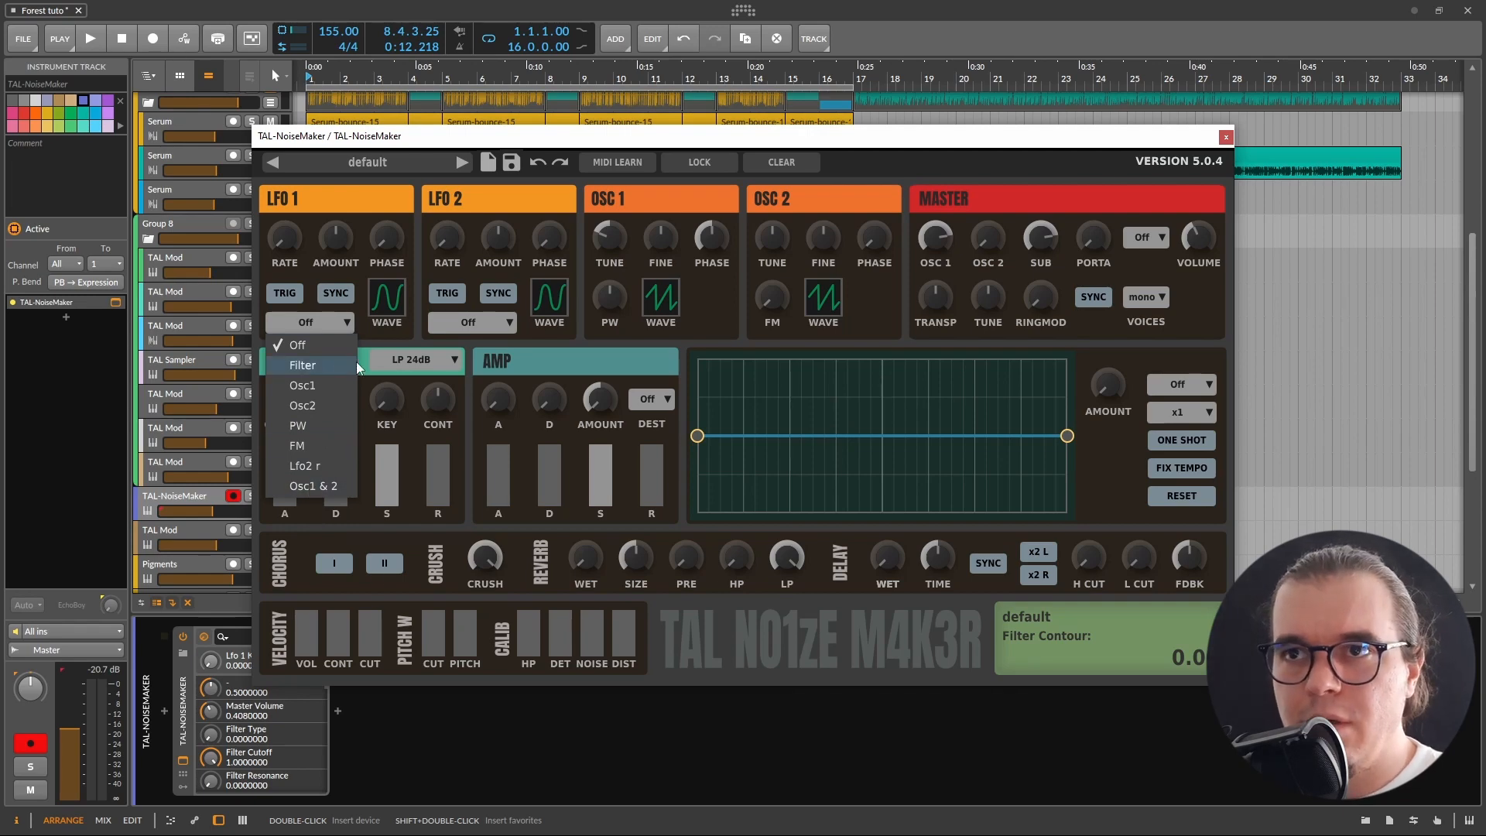
click(388, 334)
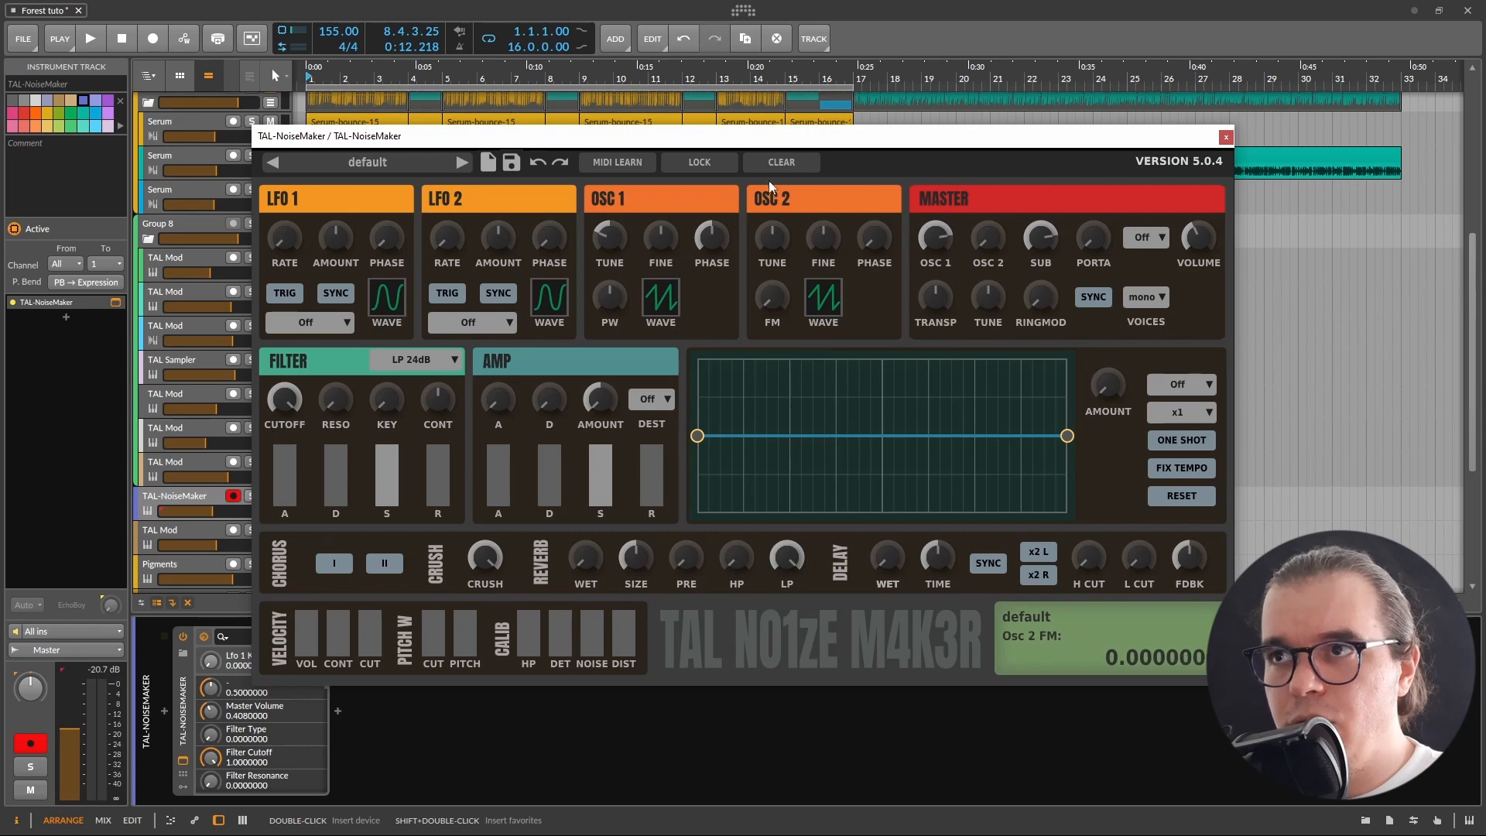
click(661, 297)
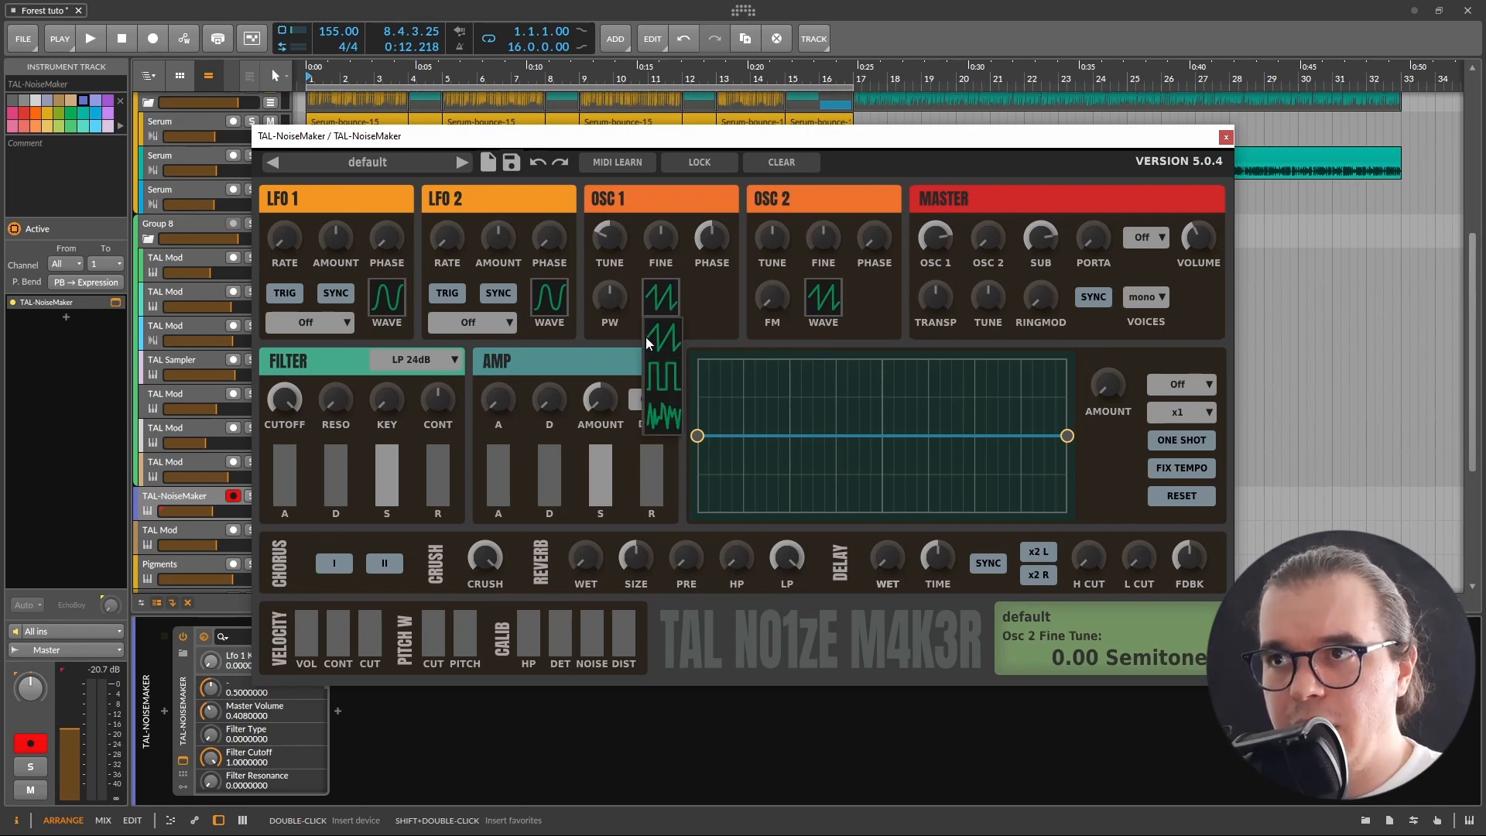
click(680, 387)
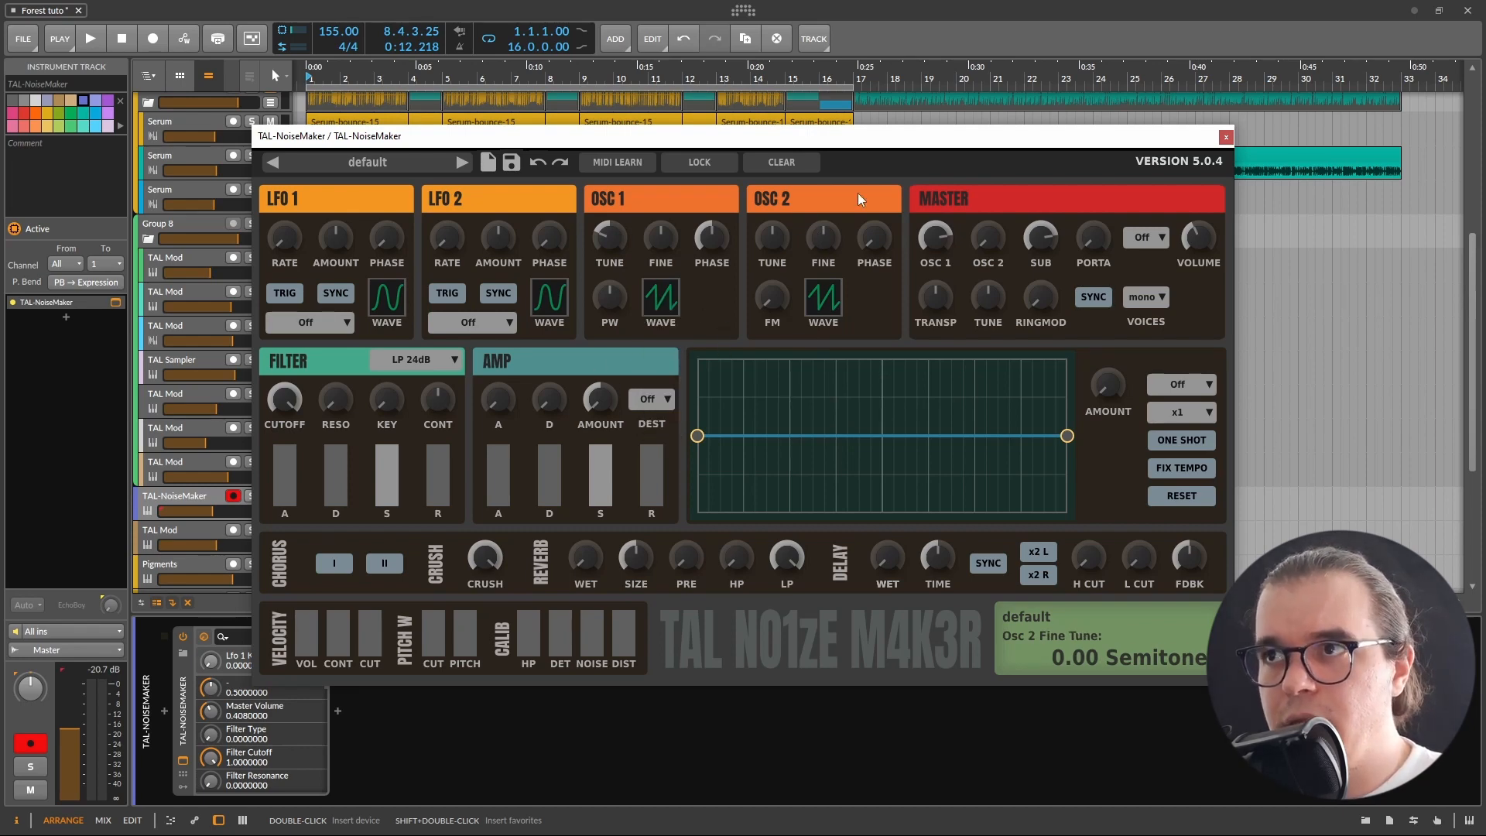
click(823, 296)
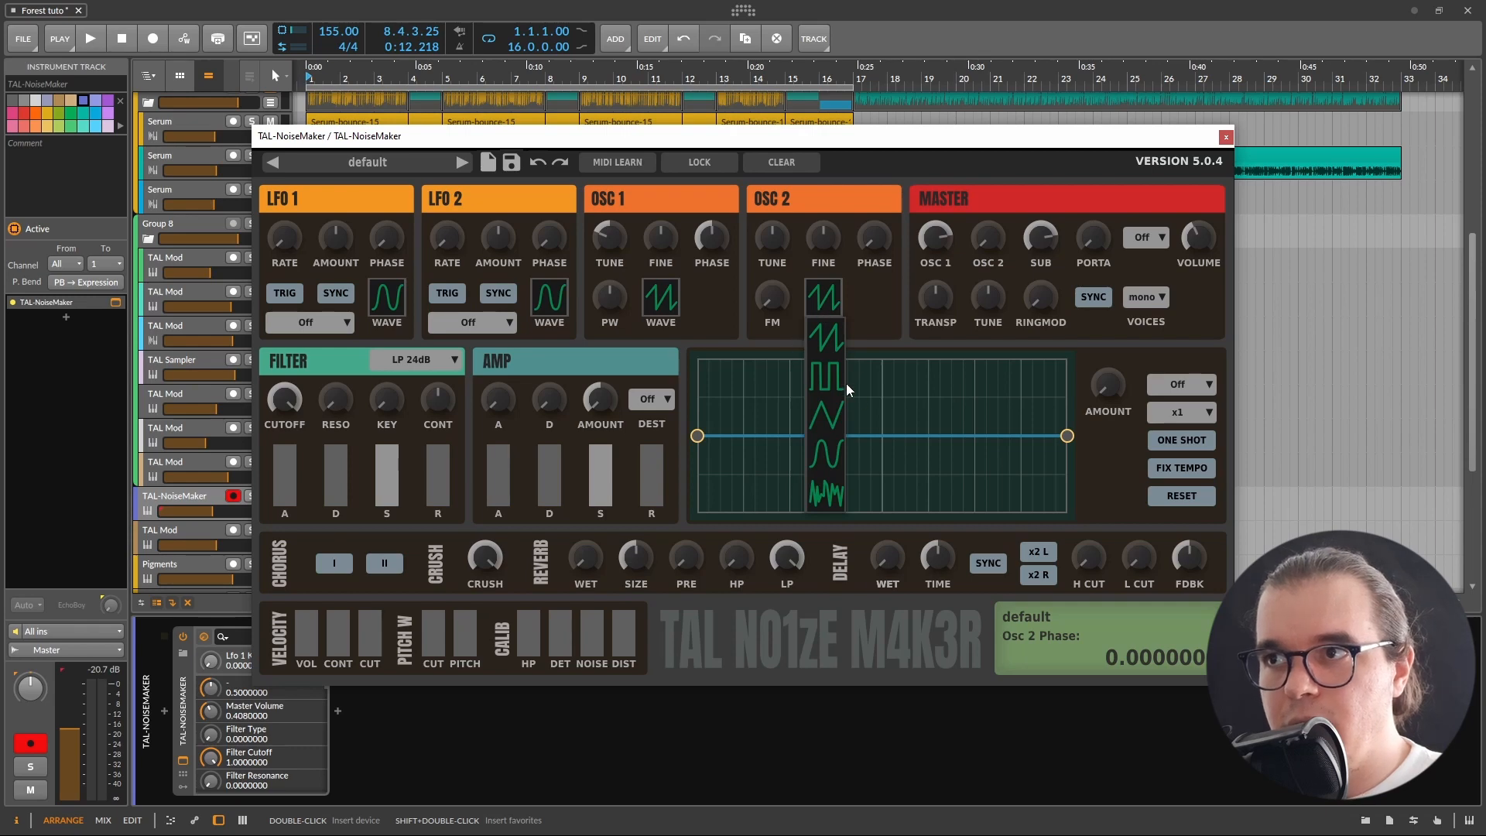
click(886, 332)
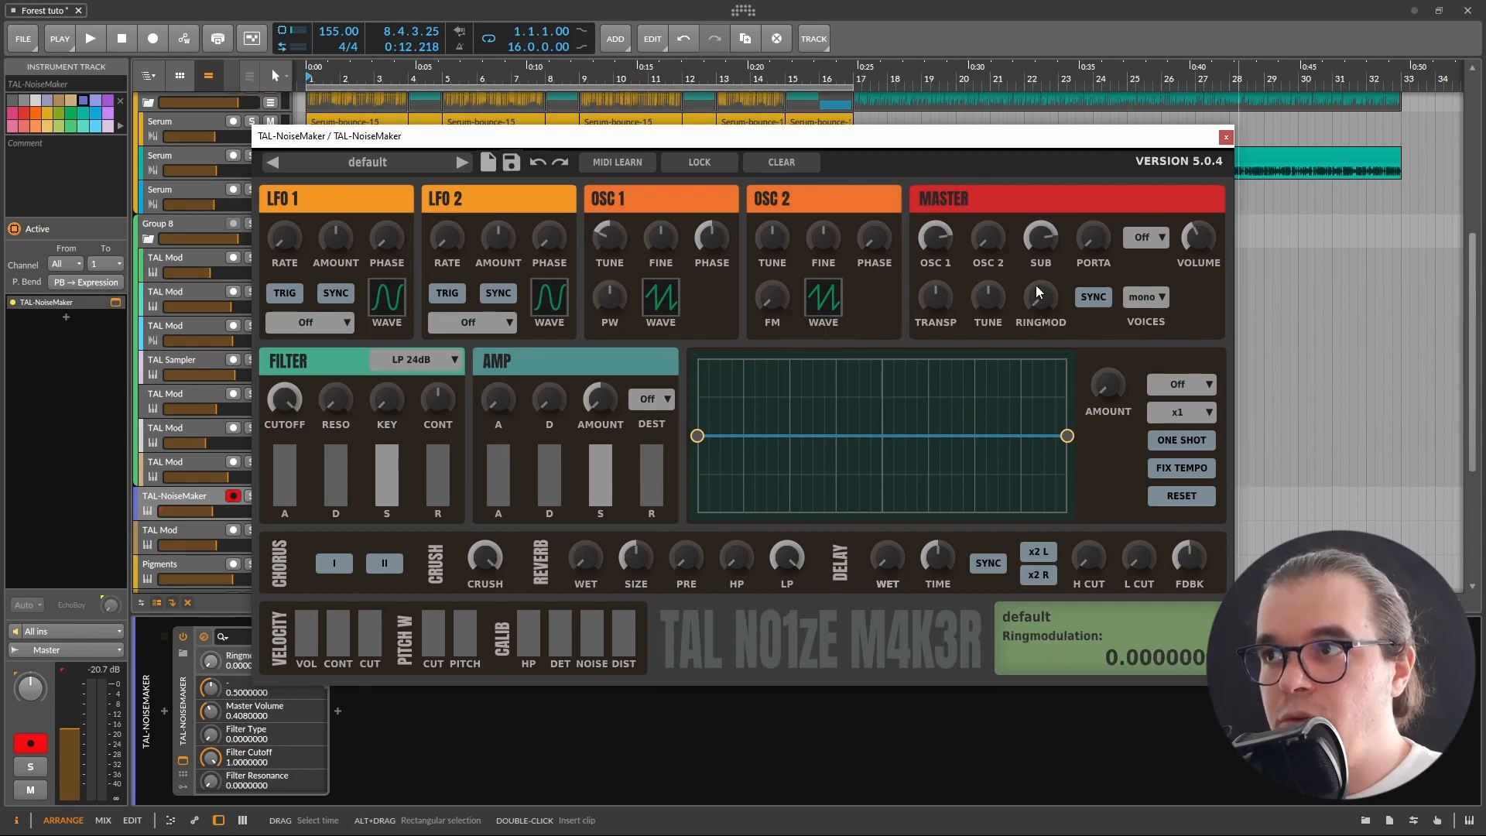
Step: Examine the ring modulation and OSC 2 FM controls and the available filter types
drag(1038, 291, 925, 448)
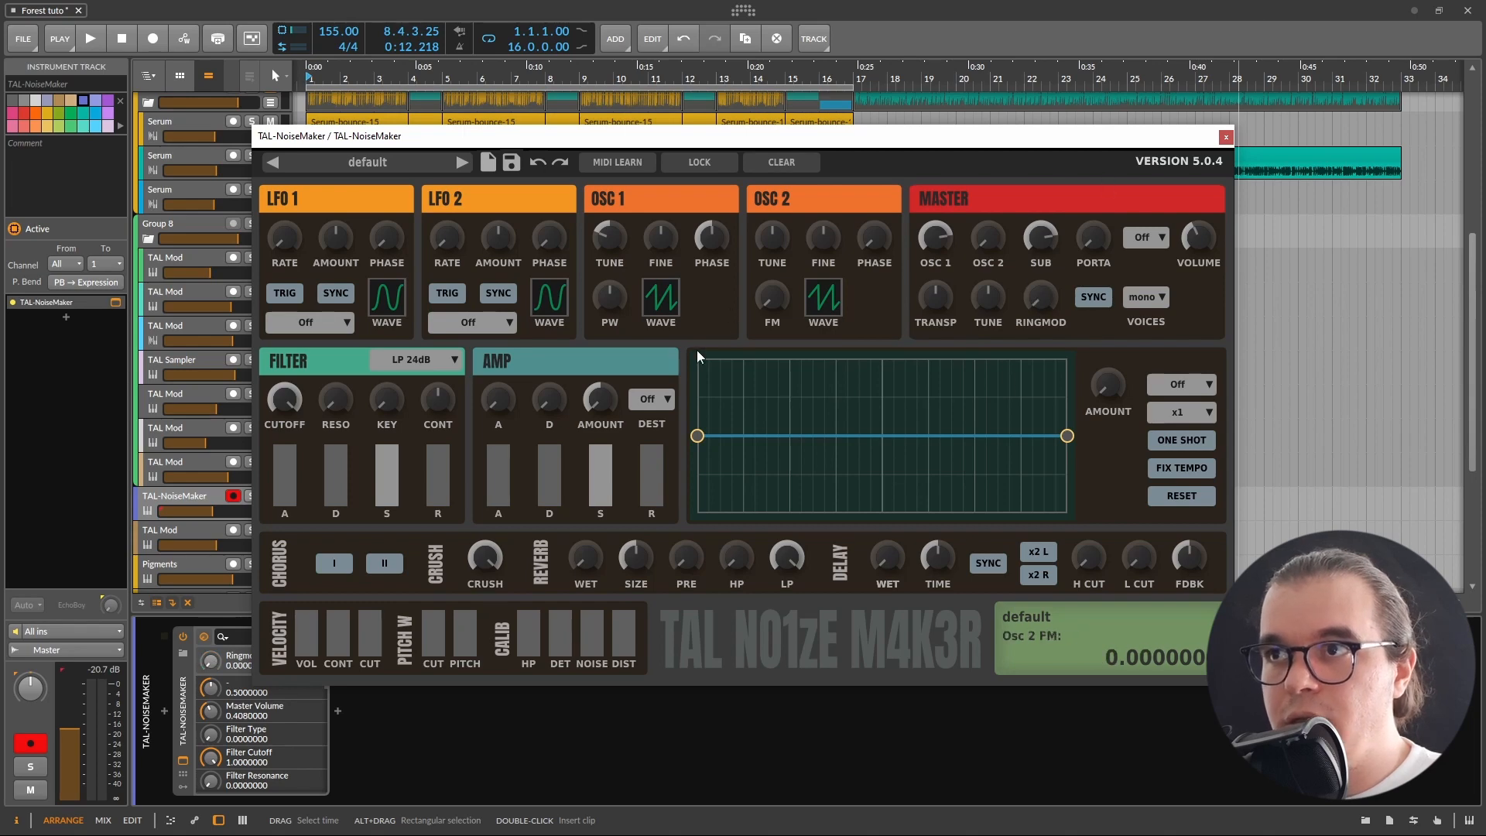
drag(773, 303, 776, 364)
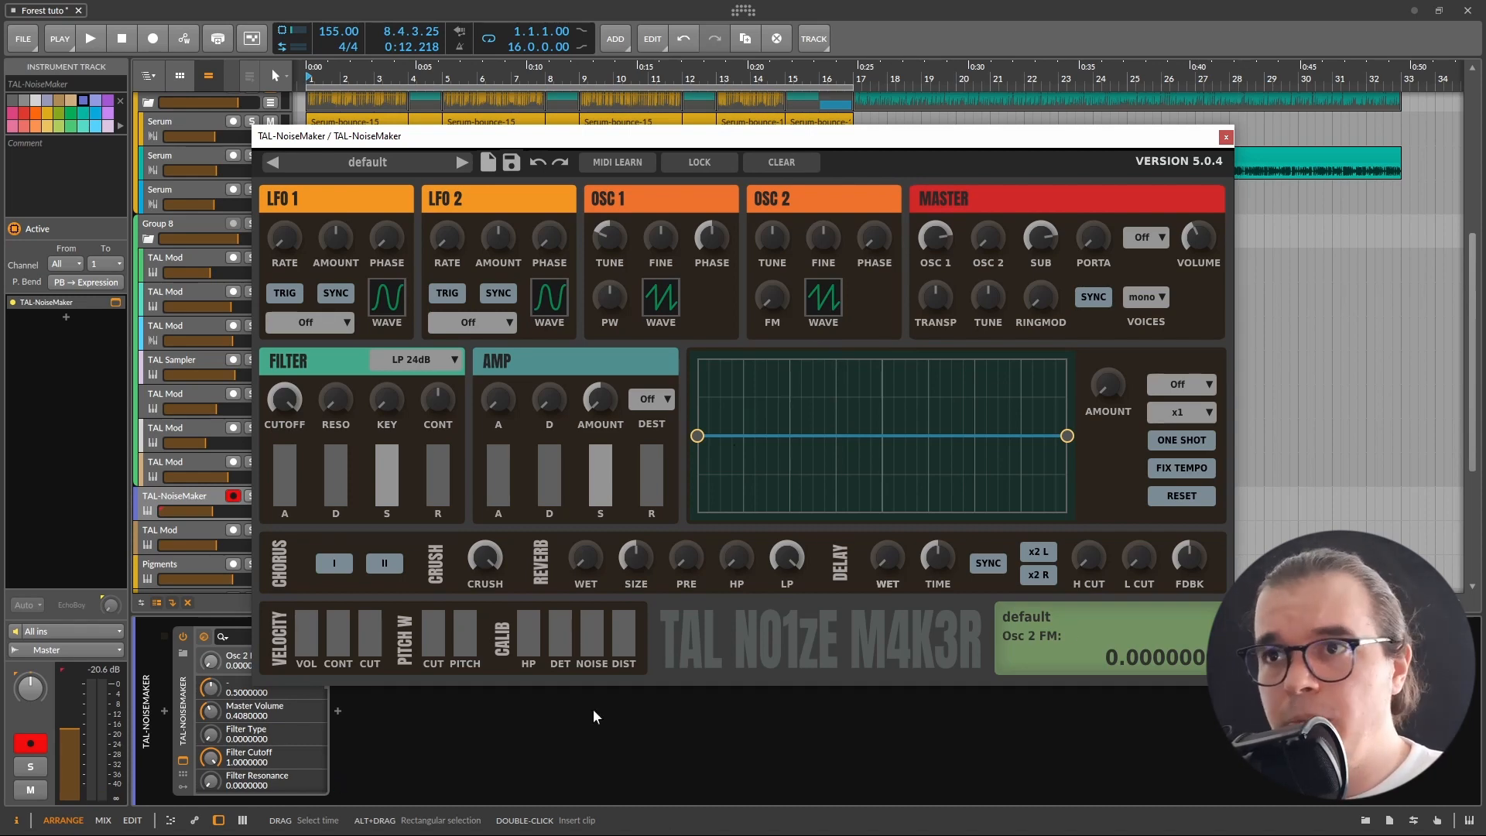
click(439, 358)
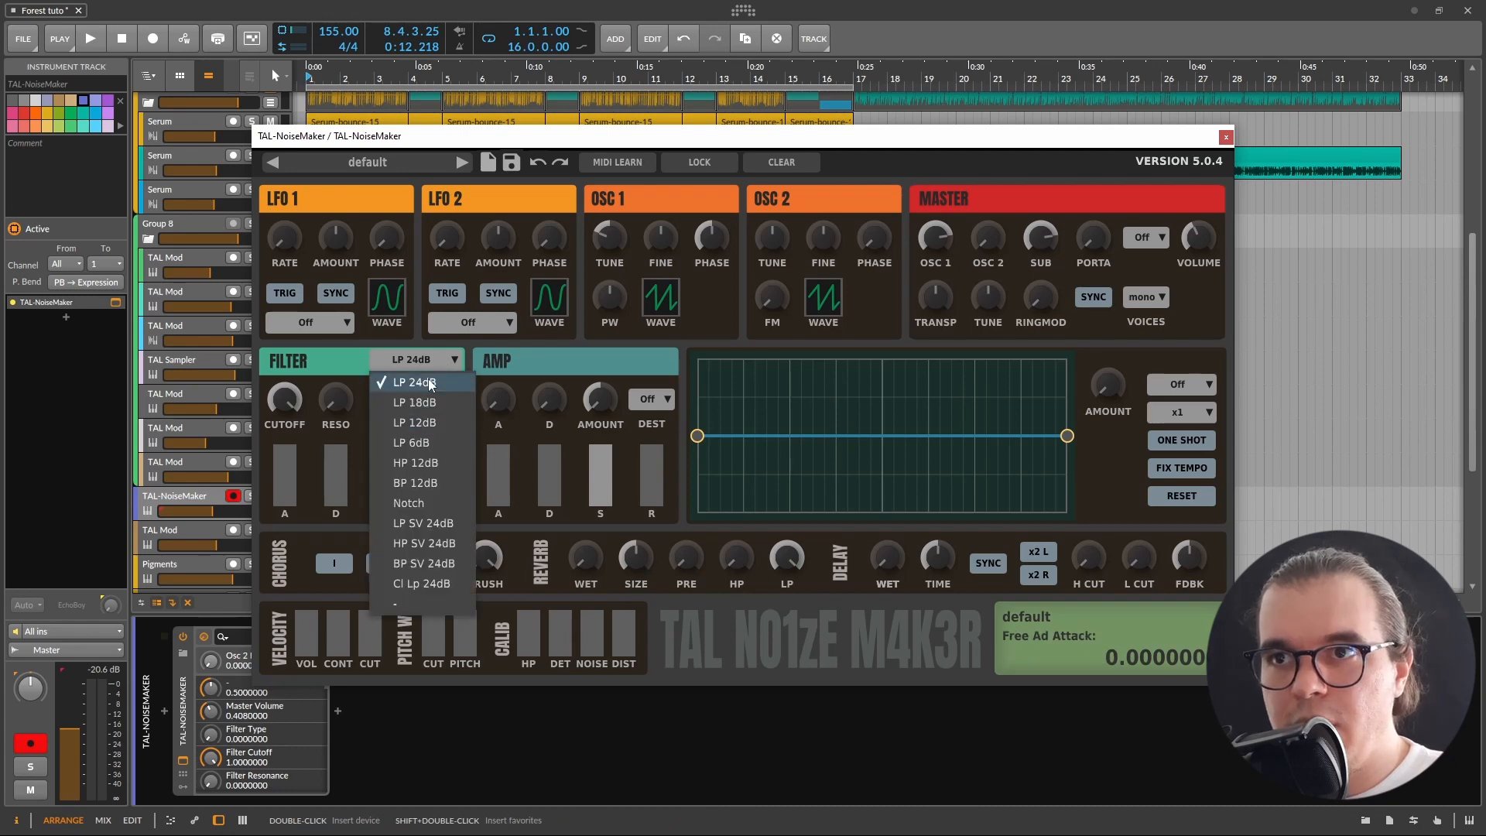
click(347, 364)
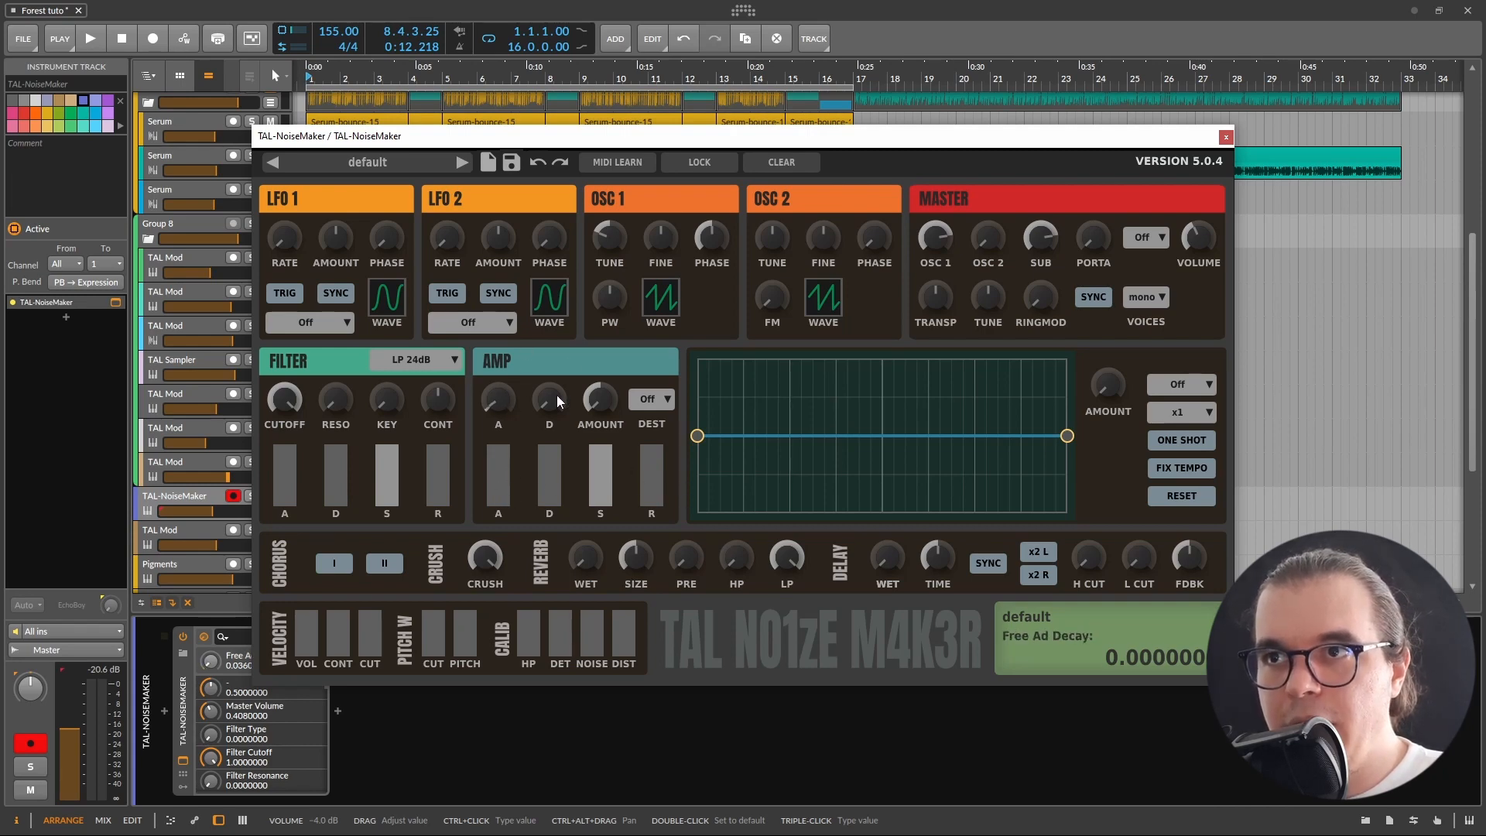
Step: Raise the free AD envelope's decay to about 0.292 in the AMP section and check its destination choices
drag(556, 394, 512, 406)
scroll(553, 403, up, 2)
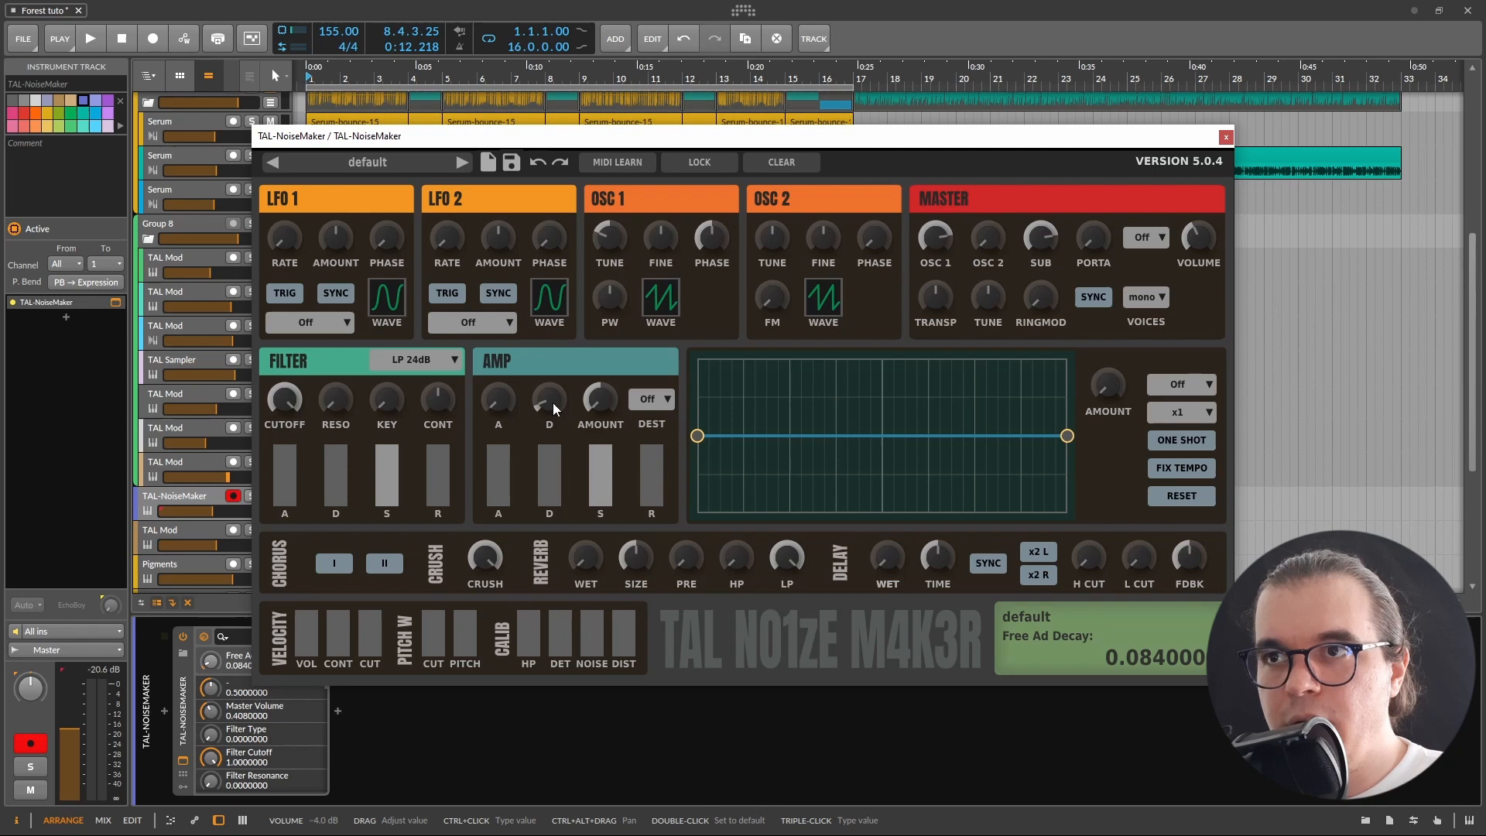
click(664, 396)
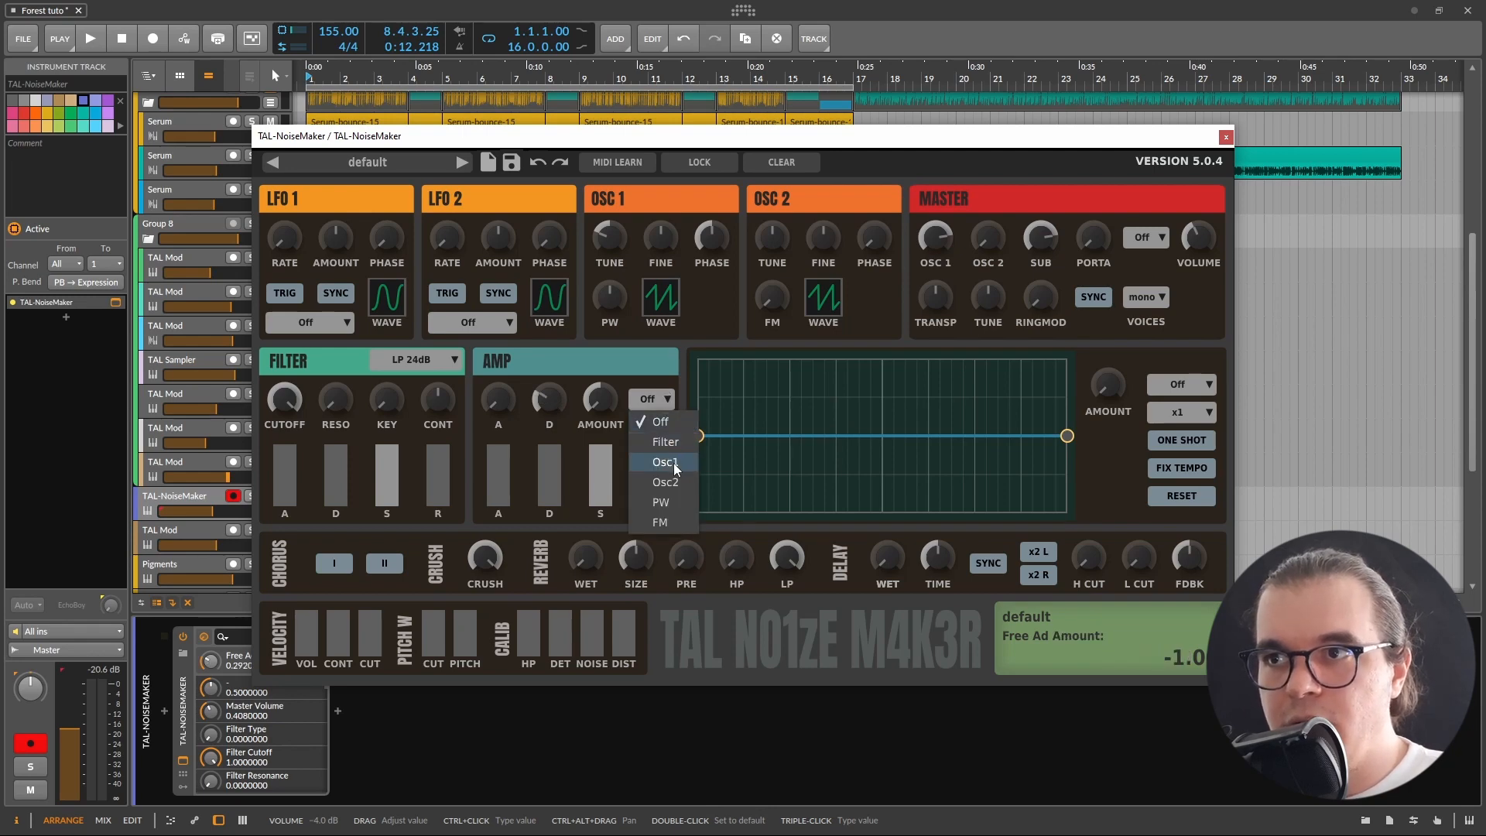
click(759, 537)
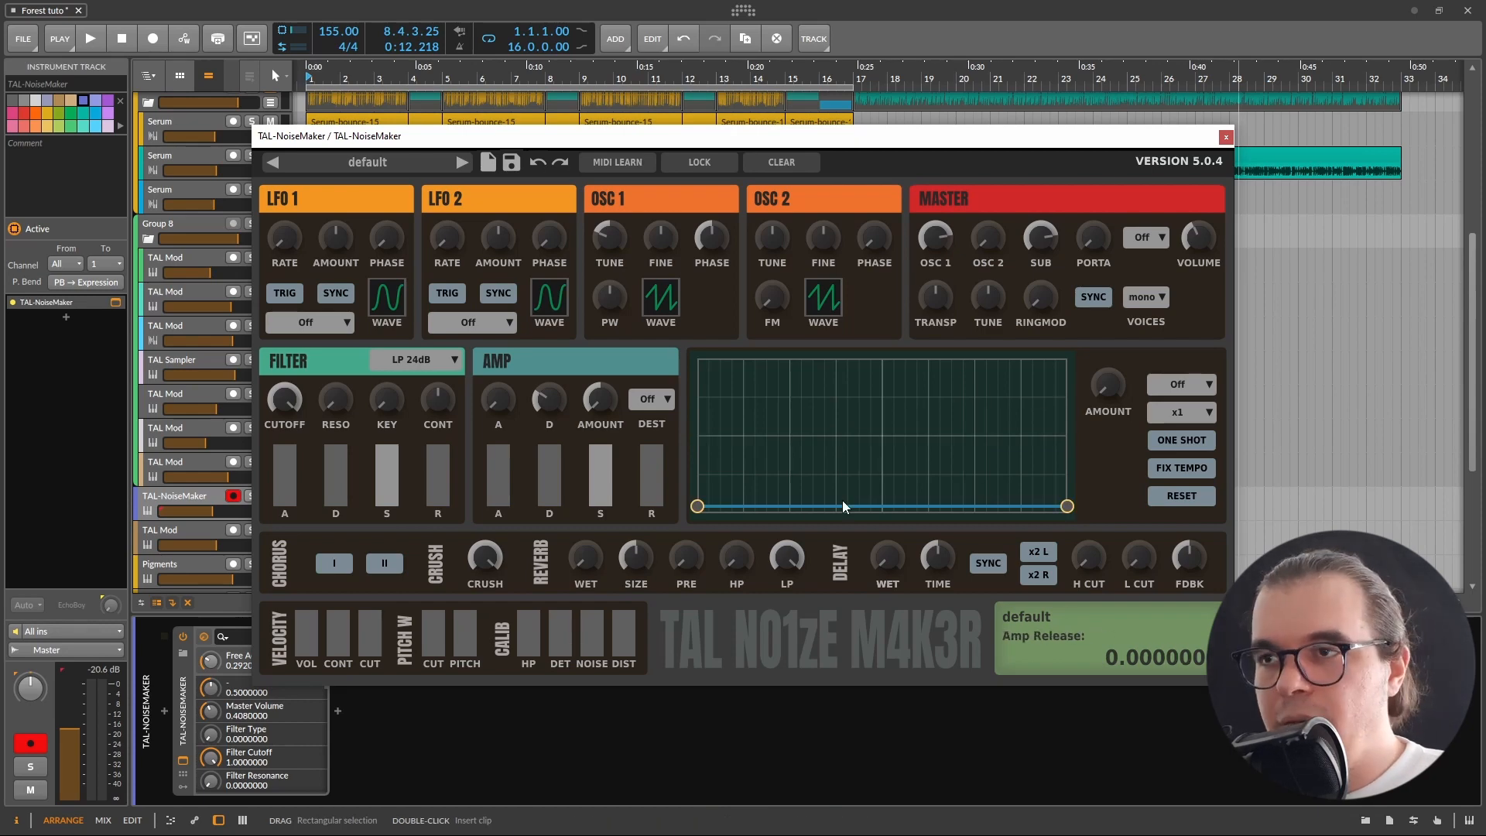
Step: Draw a modulation curve in the envelope editor with three peaks and two valleys between low end points
double_click(740, 377)
double_click(790, 483)
double_click(868, 378)
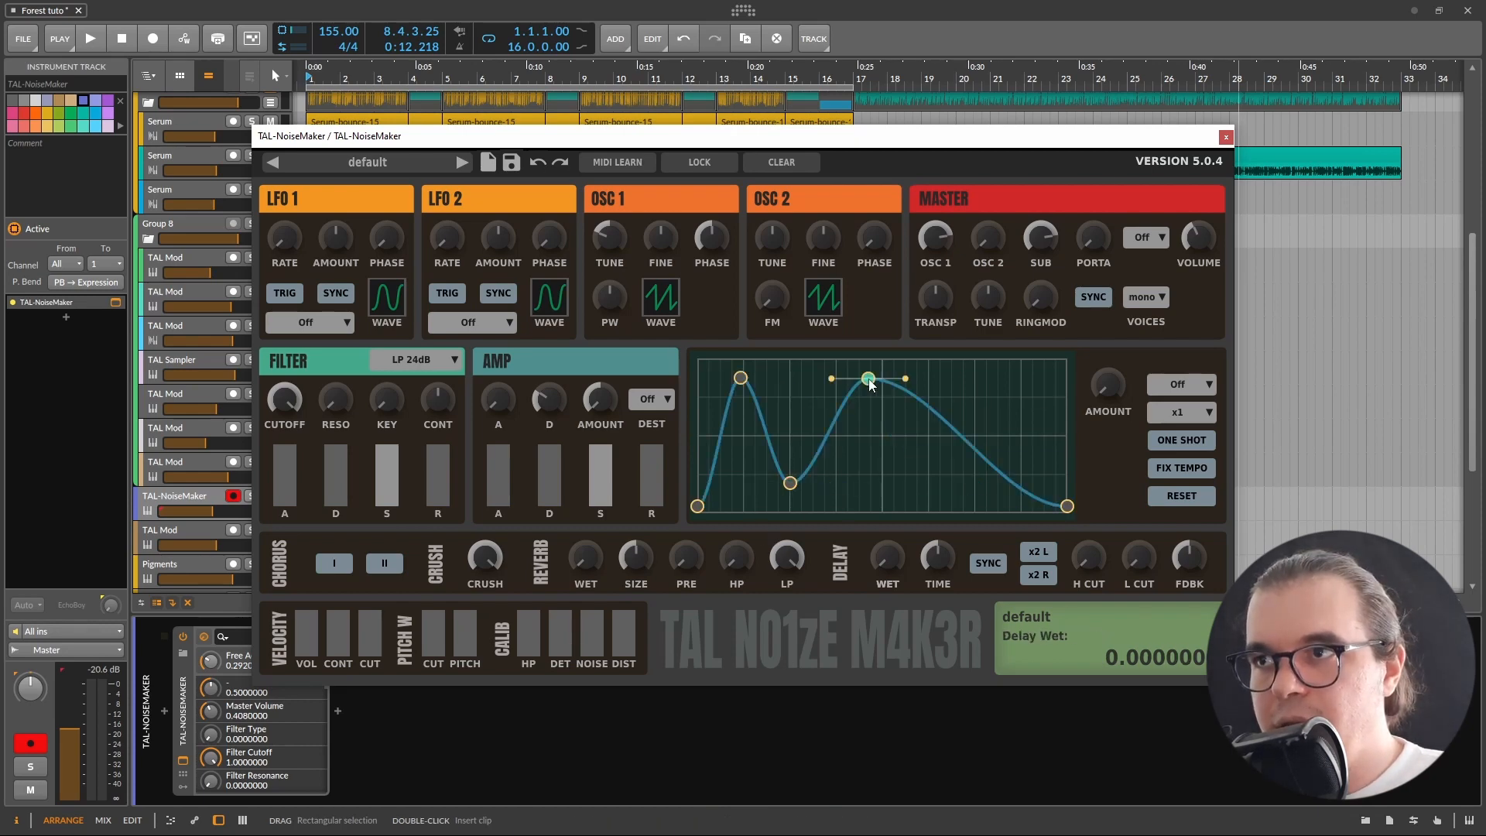
double_click(890, 478)
double_click(1003, 387)
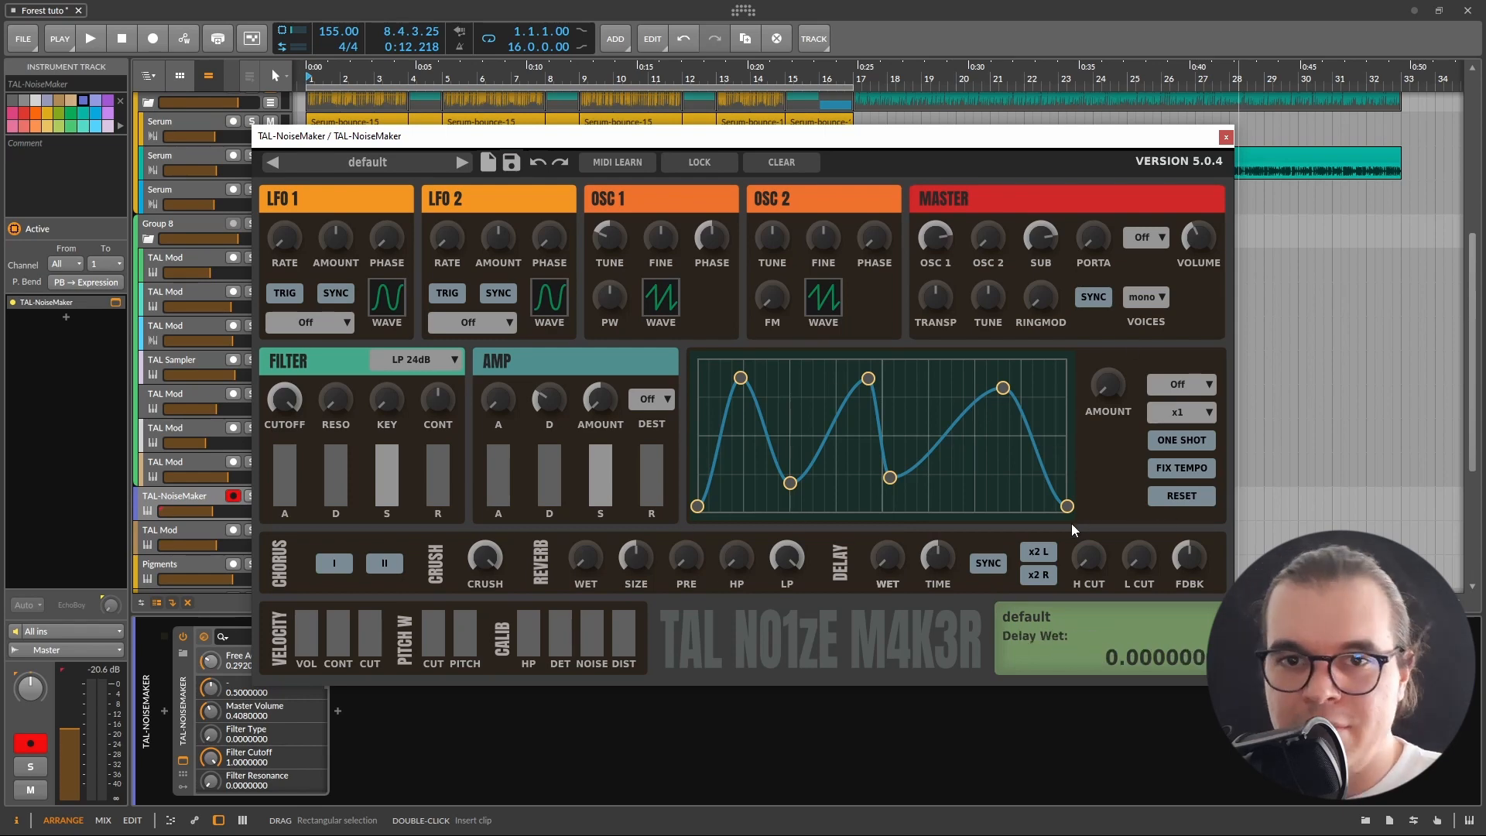
Step: Examine the drawn envelope's destination choices and the bit crush control in the effects row
click(1180, 383)
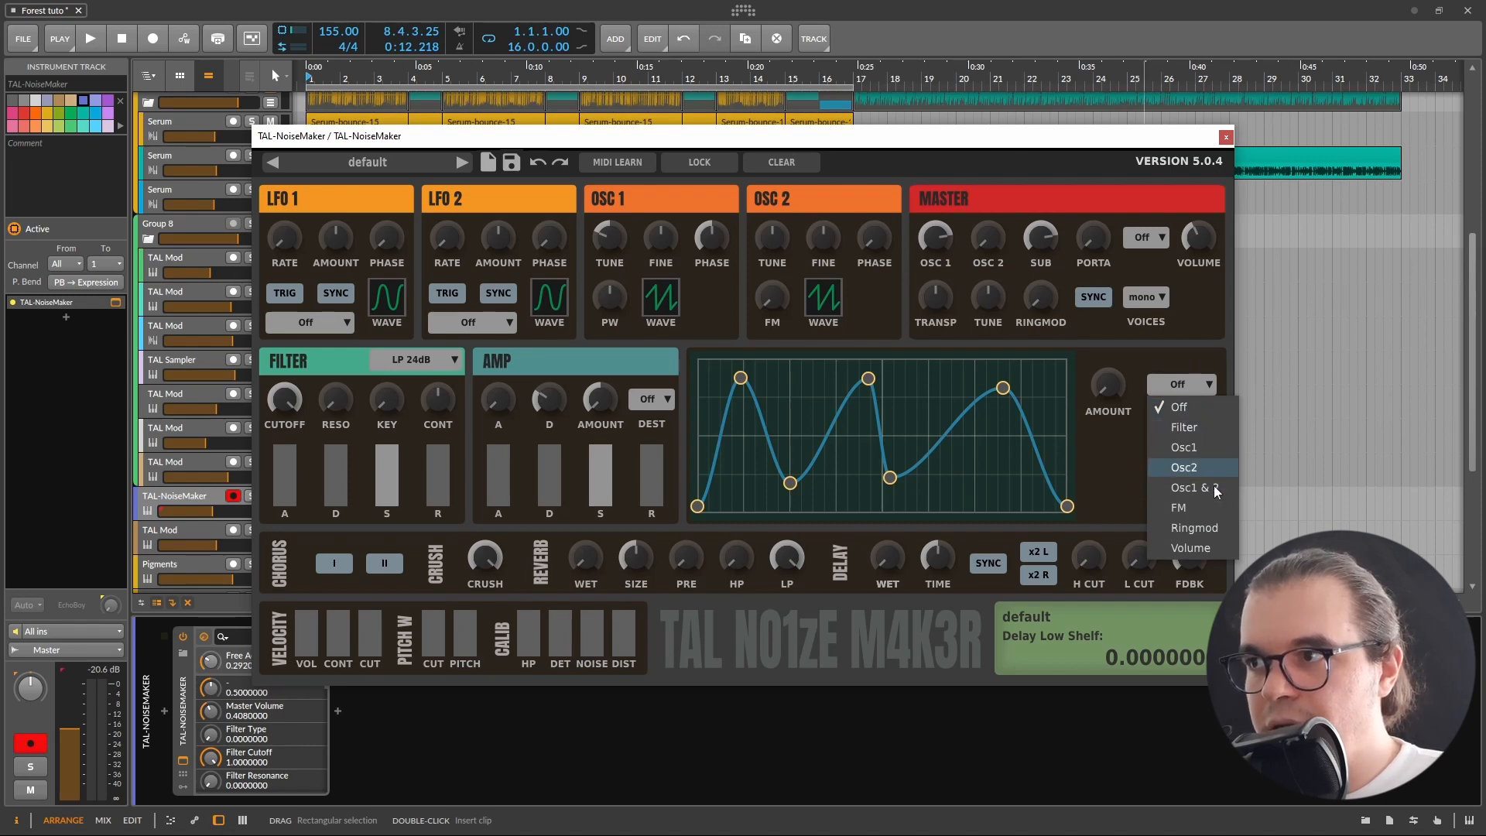
click(1099, 457)
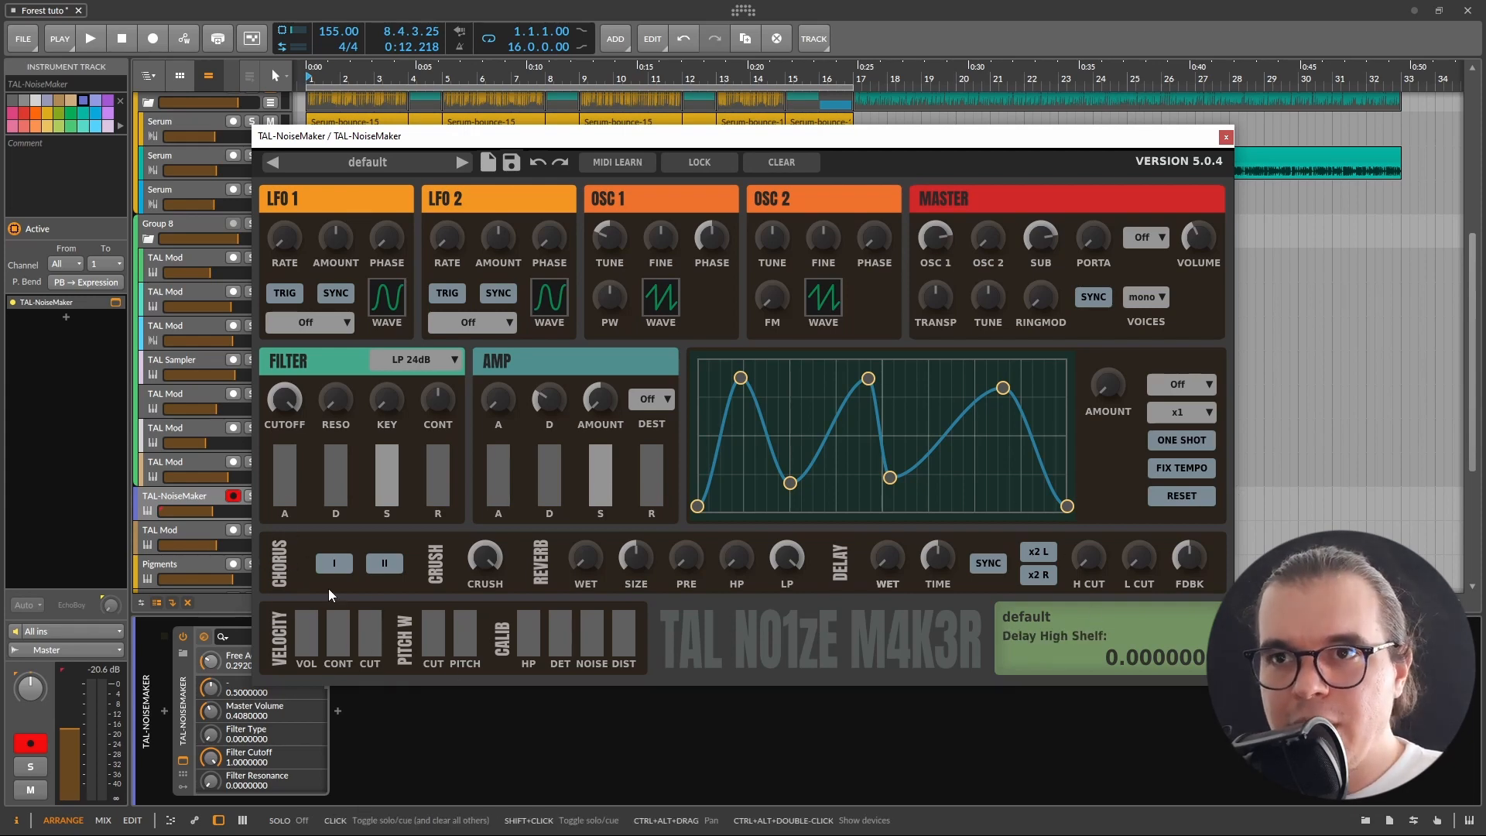
drag(486, 570, 560, 531)
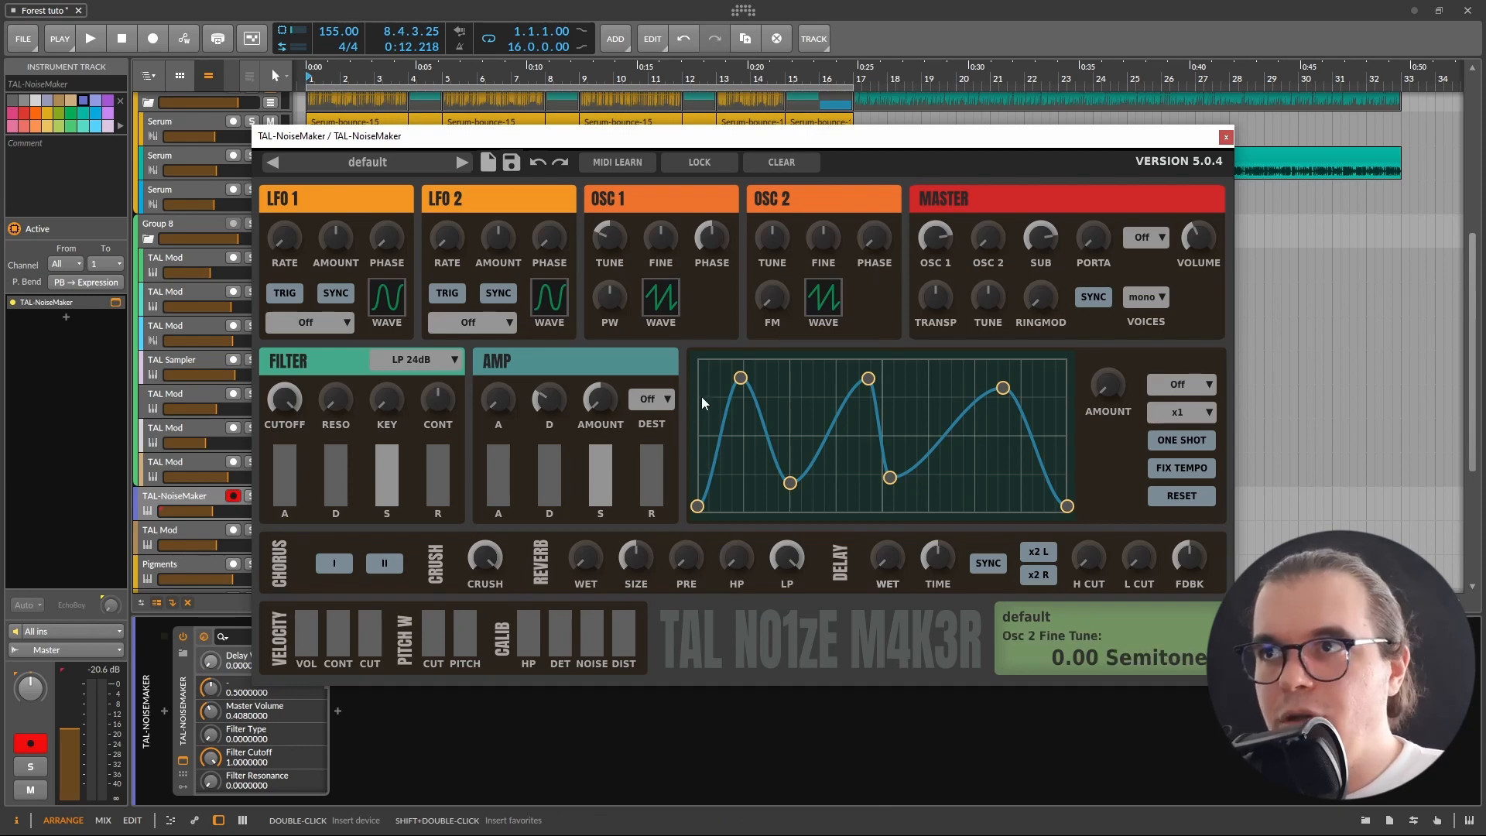
Step: Turn the OSC 1 and SUB volumes down to zero and raise the OSC 2 volume to slightly above half
drag(933, 238, 935, 305)
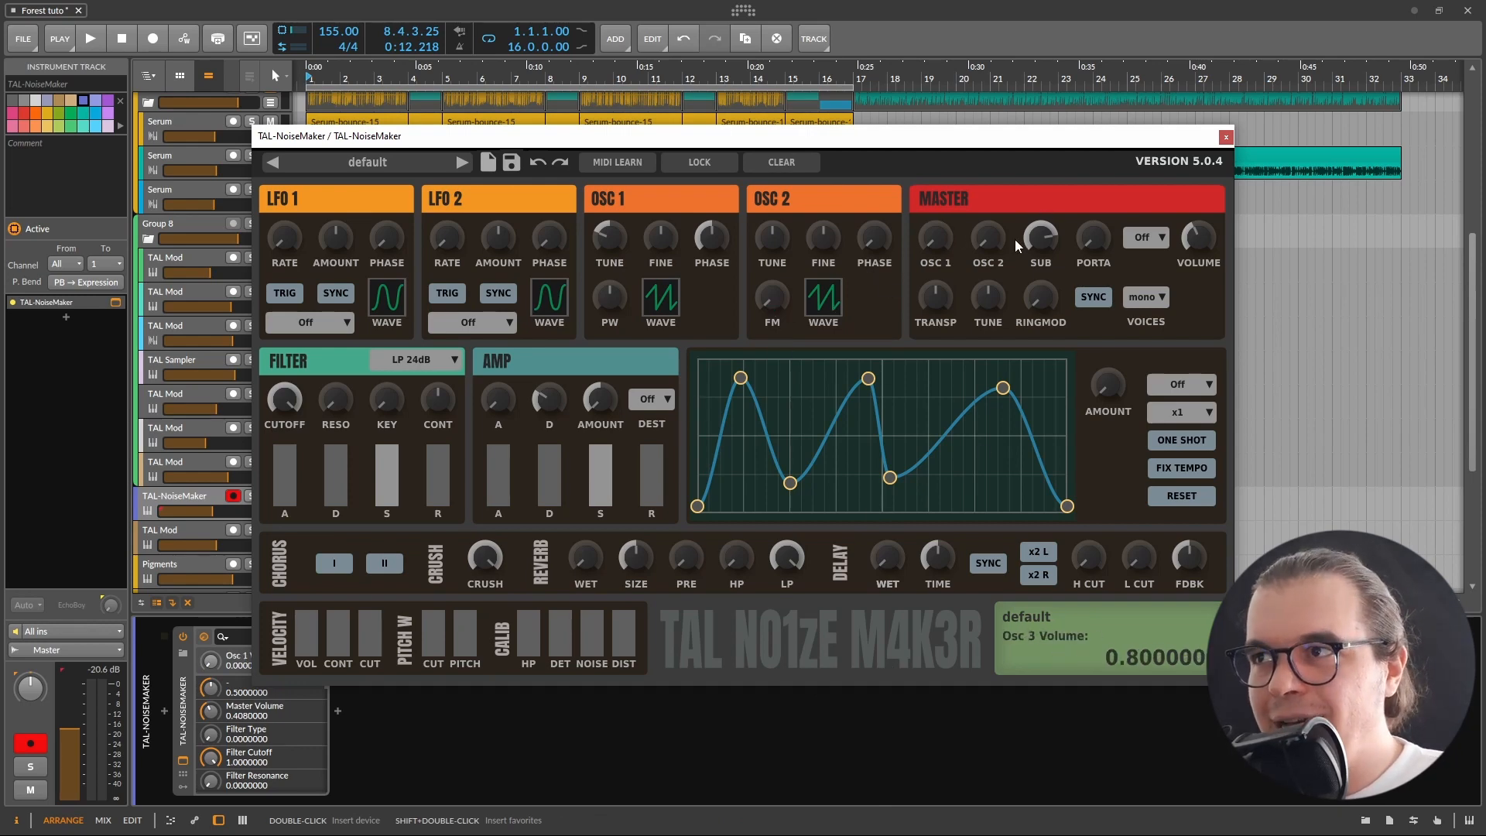
drag(987, 236, 991, 167)
drag(1034, 232, 913, 458)
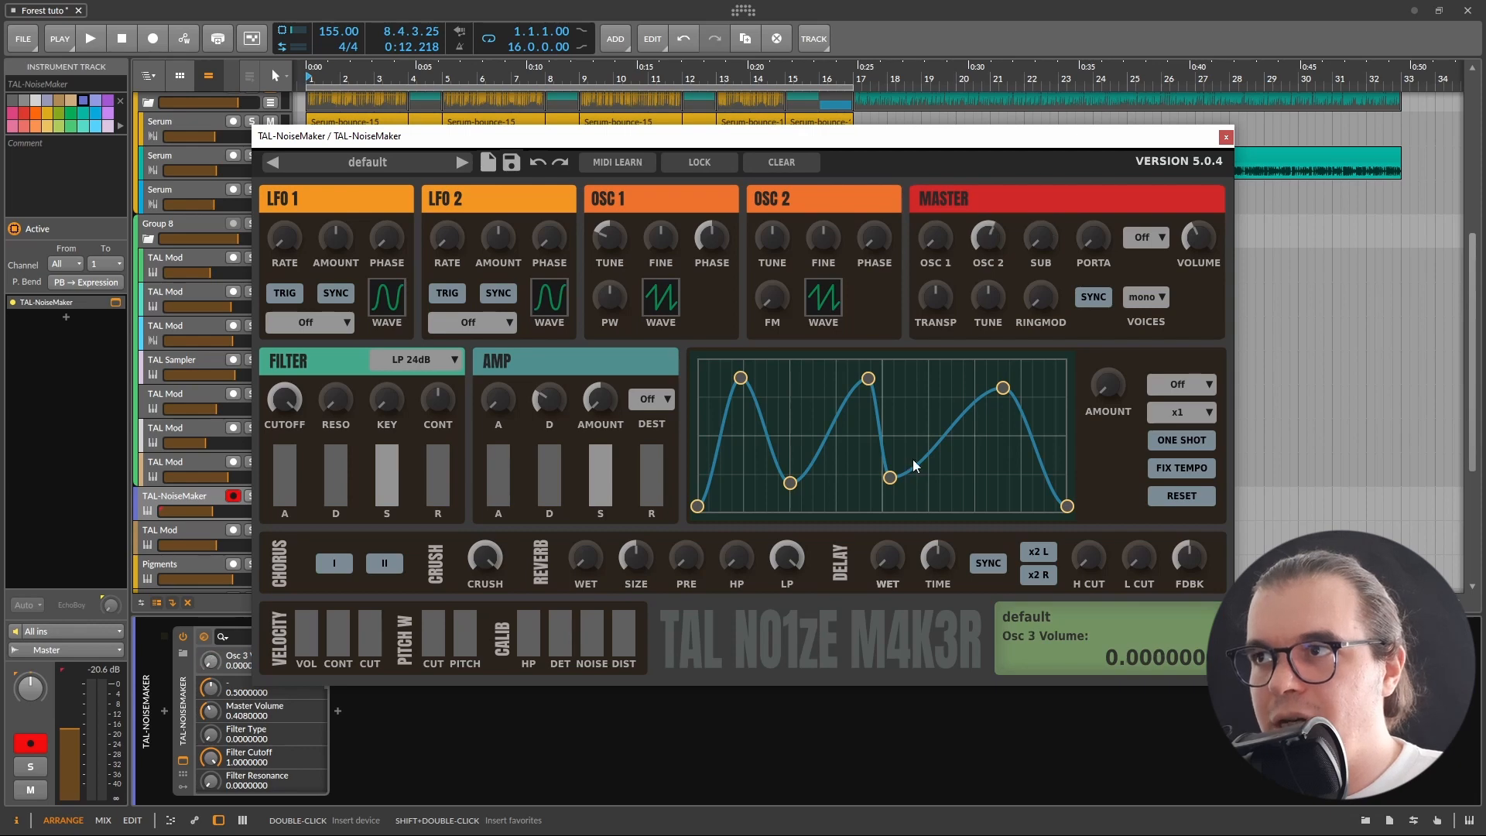
Step: Set OSC 2 to FM 1.0, tune 12 semitones and a square wave, and set OSC 1's tune to 0 semitones
drag(769, 328, 960, 46)
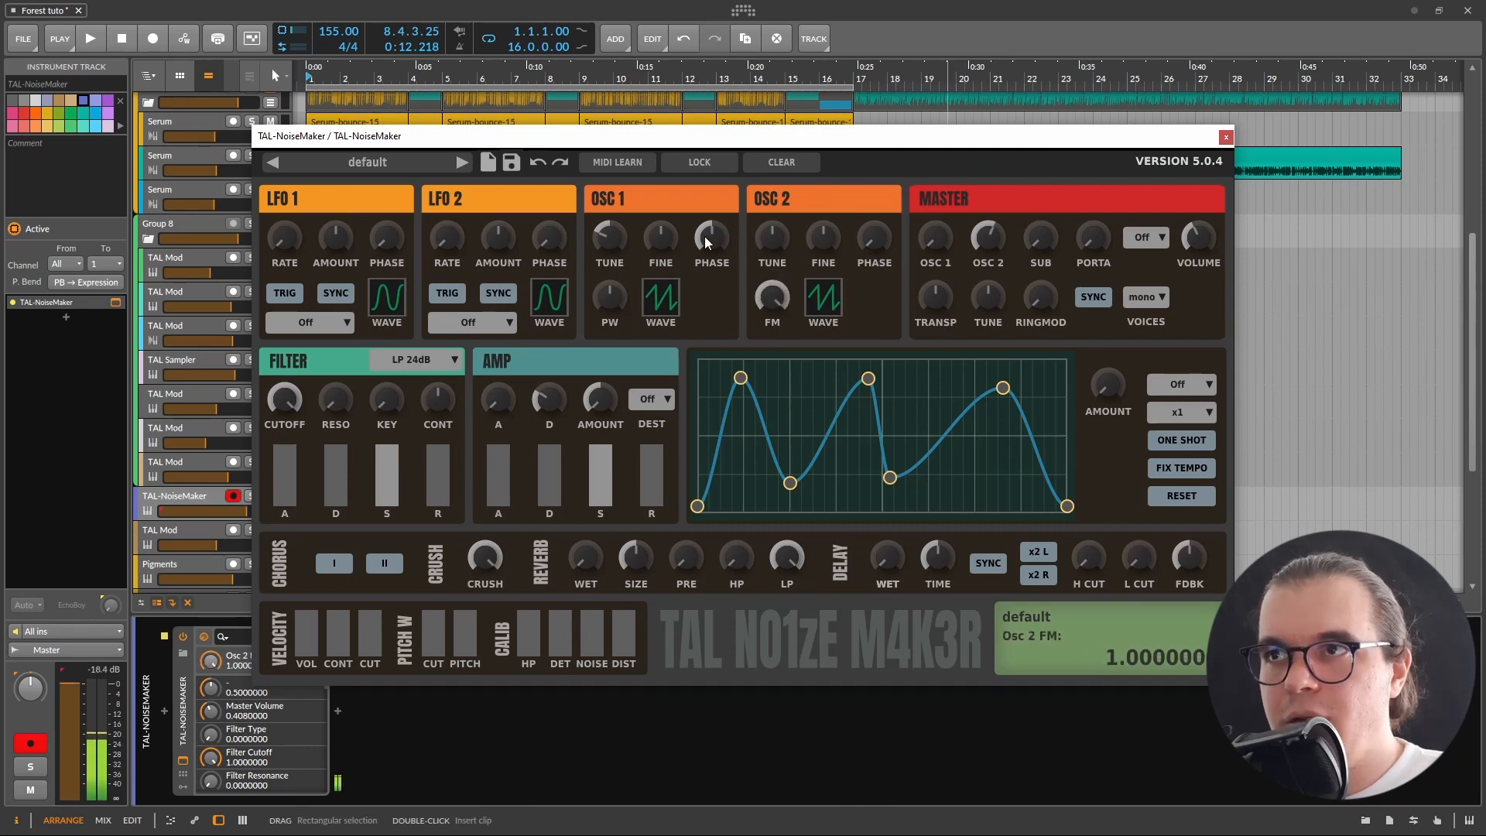
drag(615, 246, 618, 283)
drag(781, 246, 848, 192)
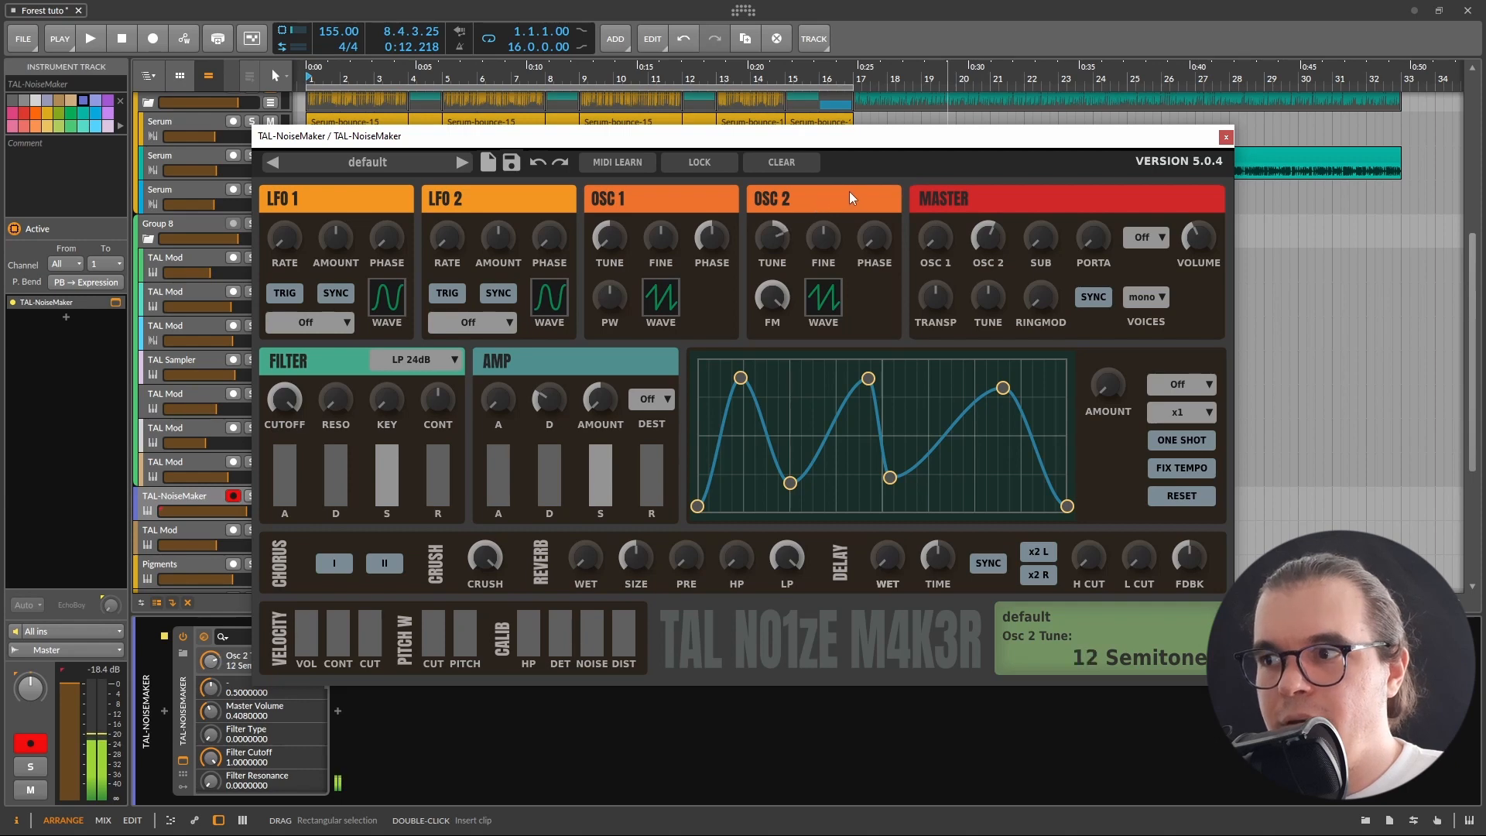
click(819, 296)
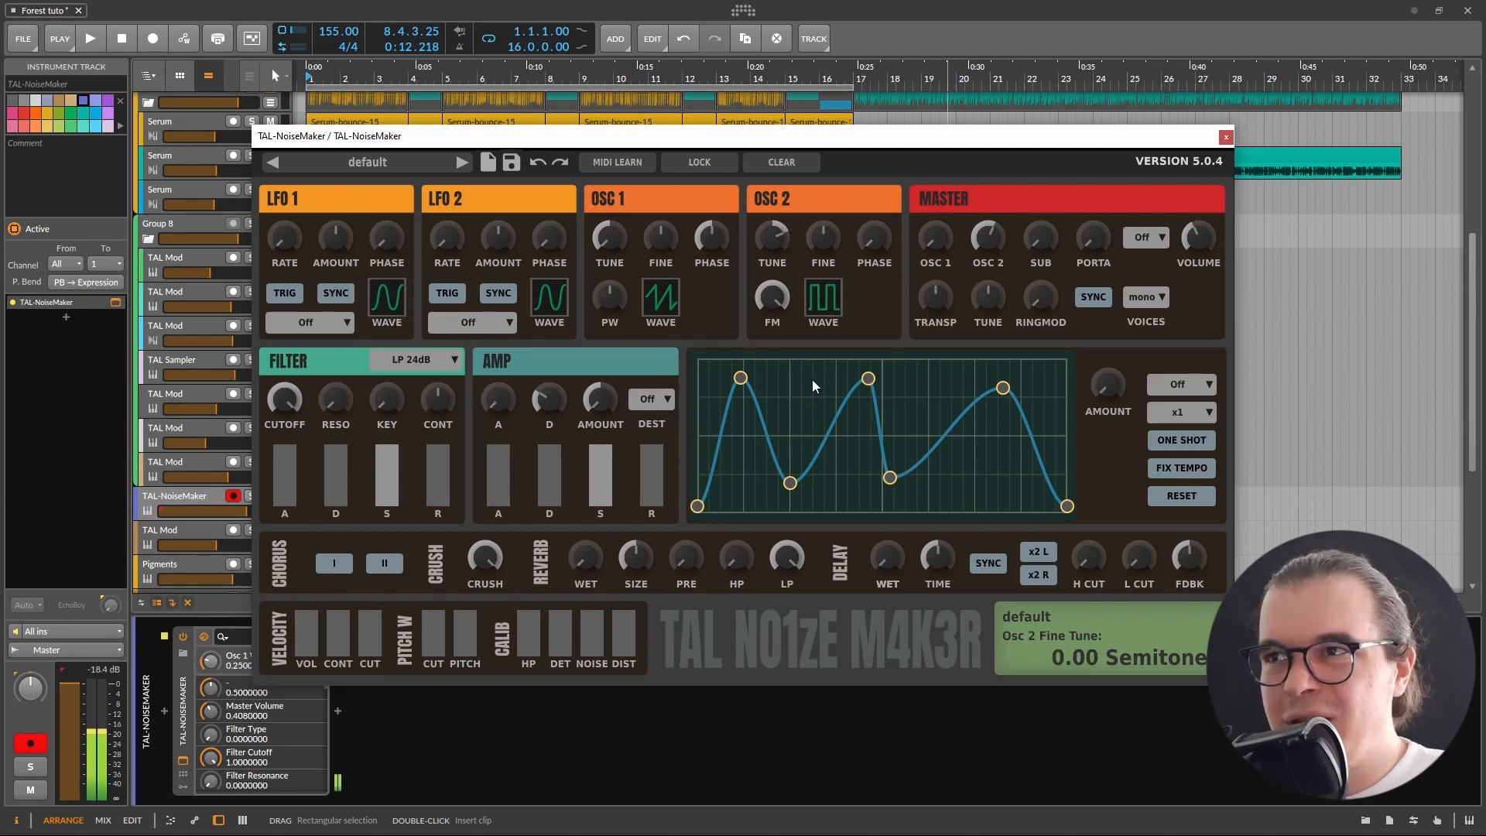
drag(772, 295, 806, 268)
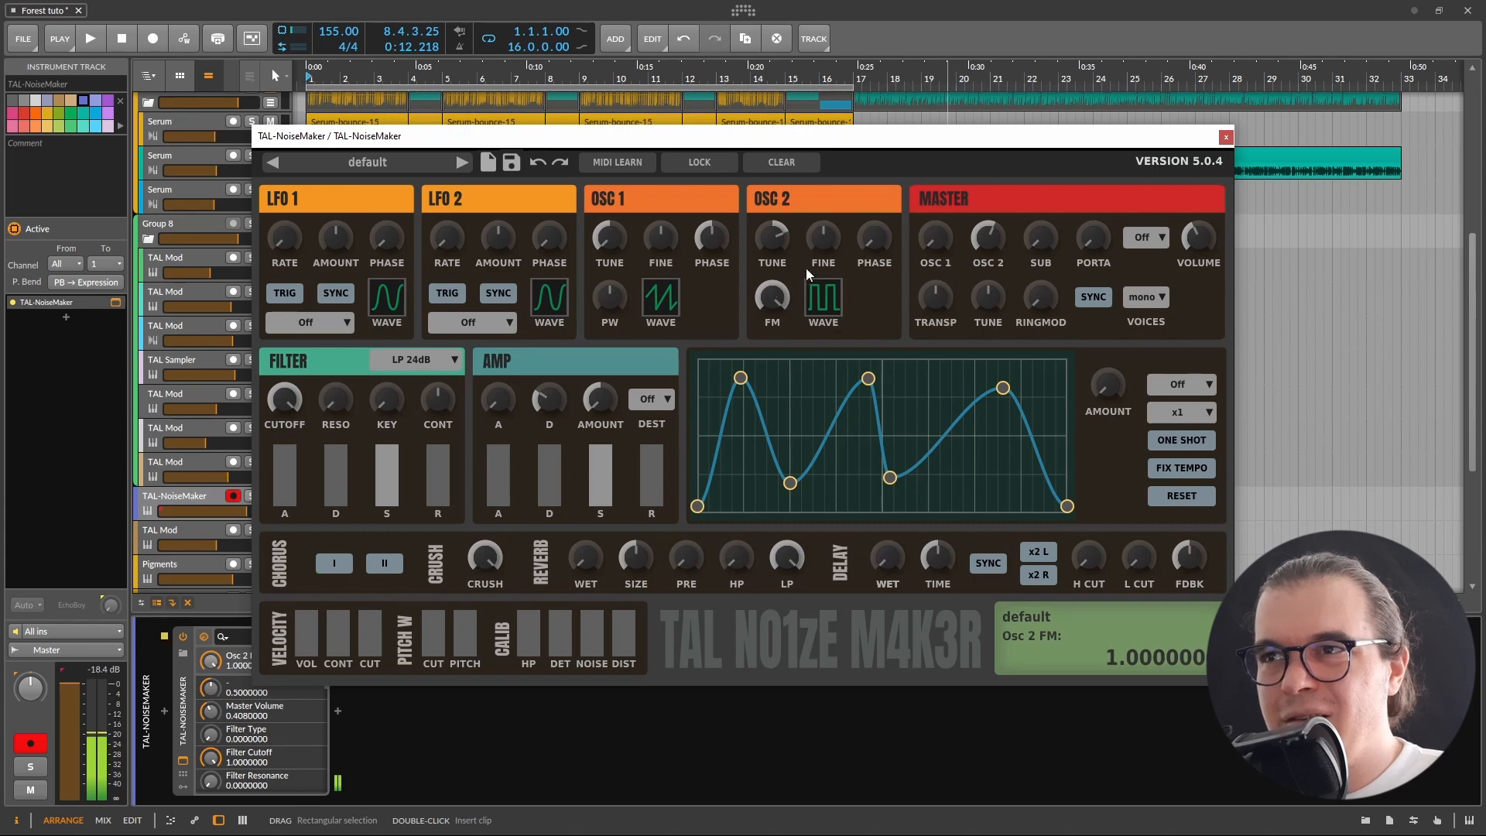
drag(620, 234, 648, 180)
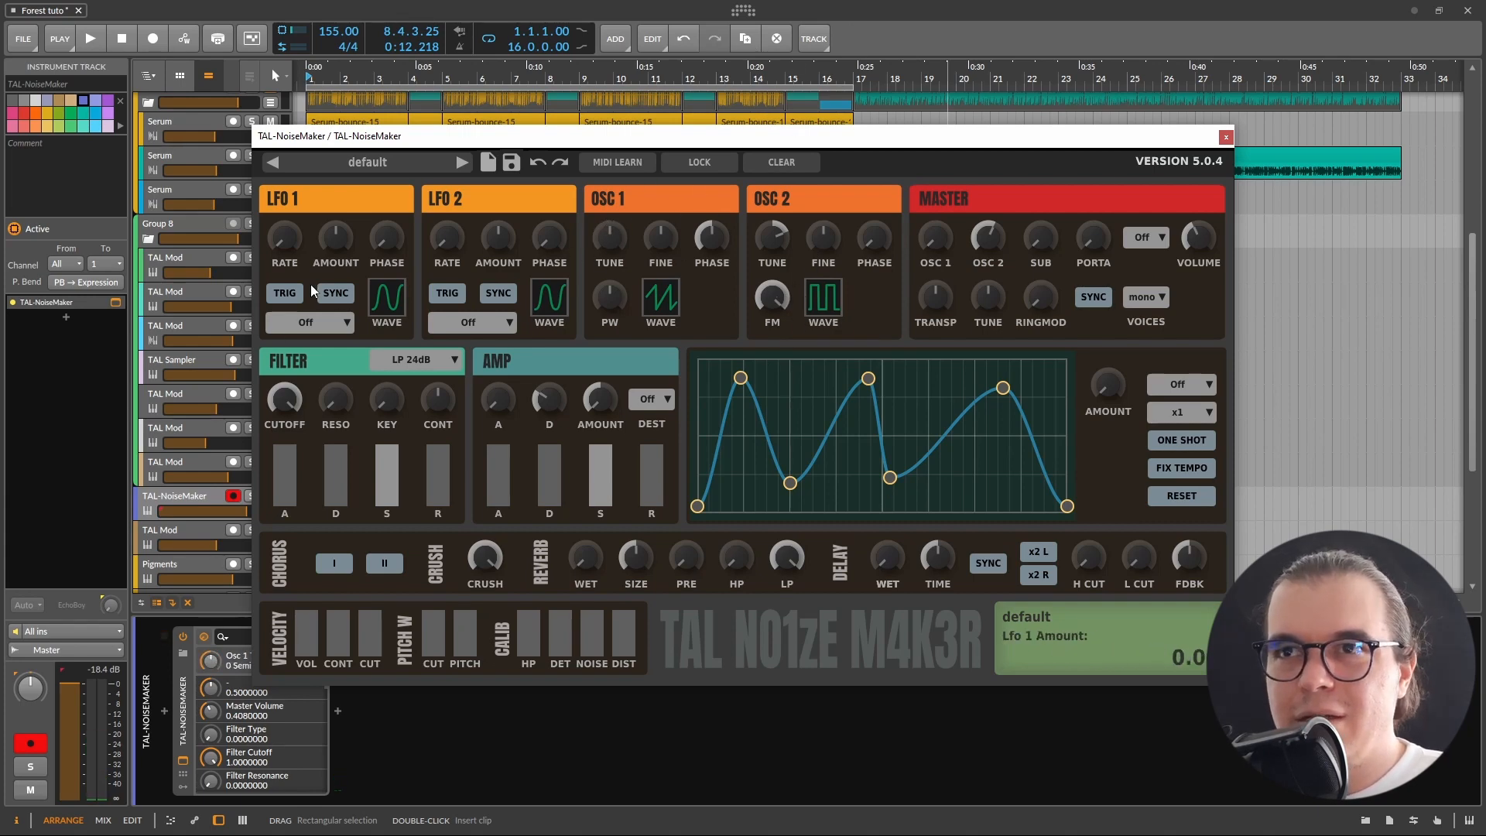
Step: Set LFO 1 to the stepped random wave, destination Osc1 and amount 1.00, adjust its rate, and enable TRIG and SYNC
click(388, 300)
click(392, 486)
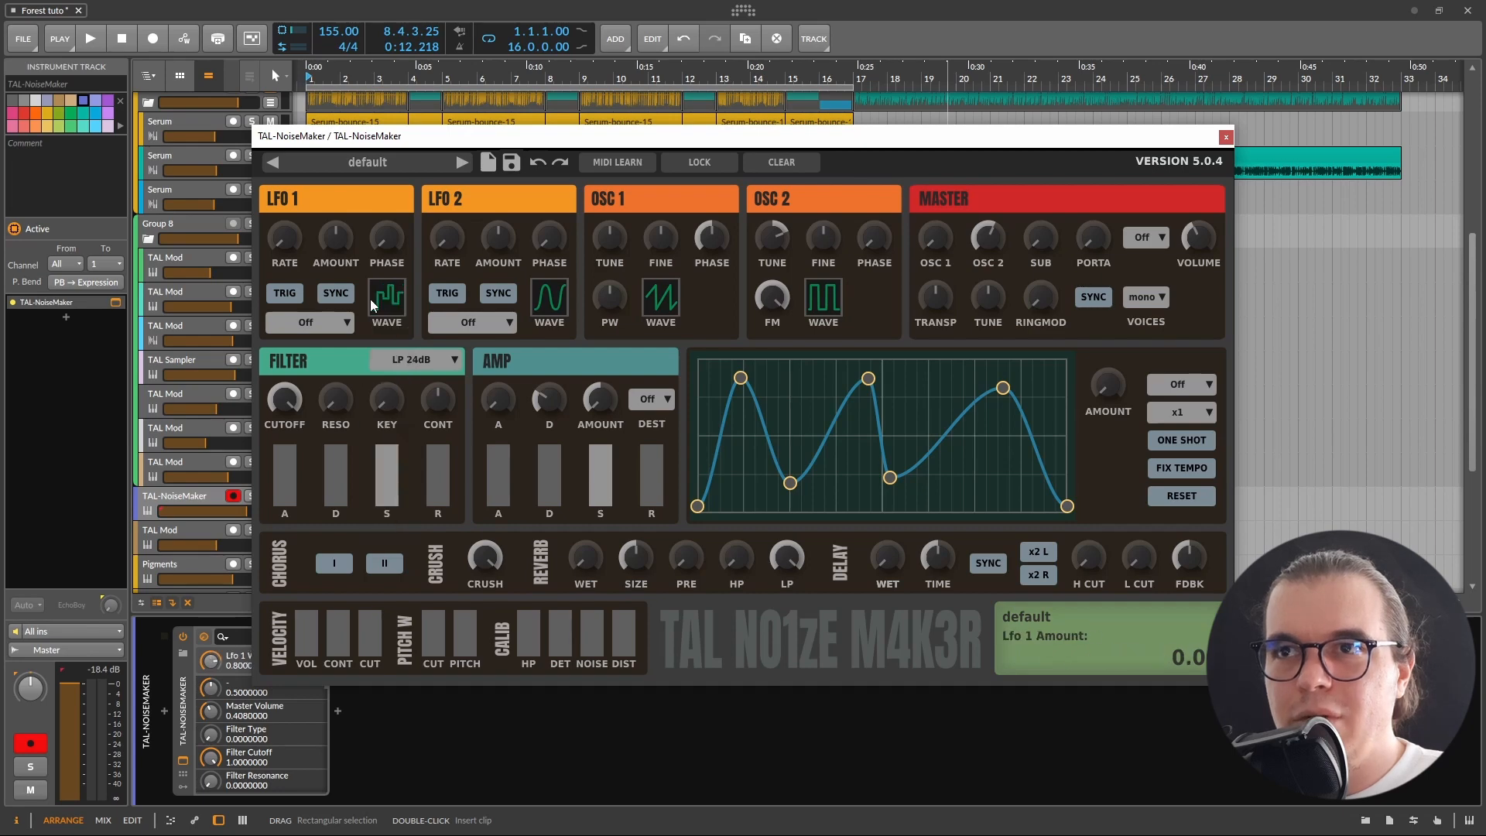
click(321, 324)
click(302, 385)
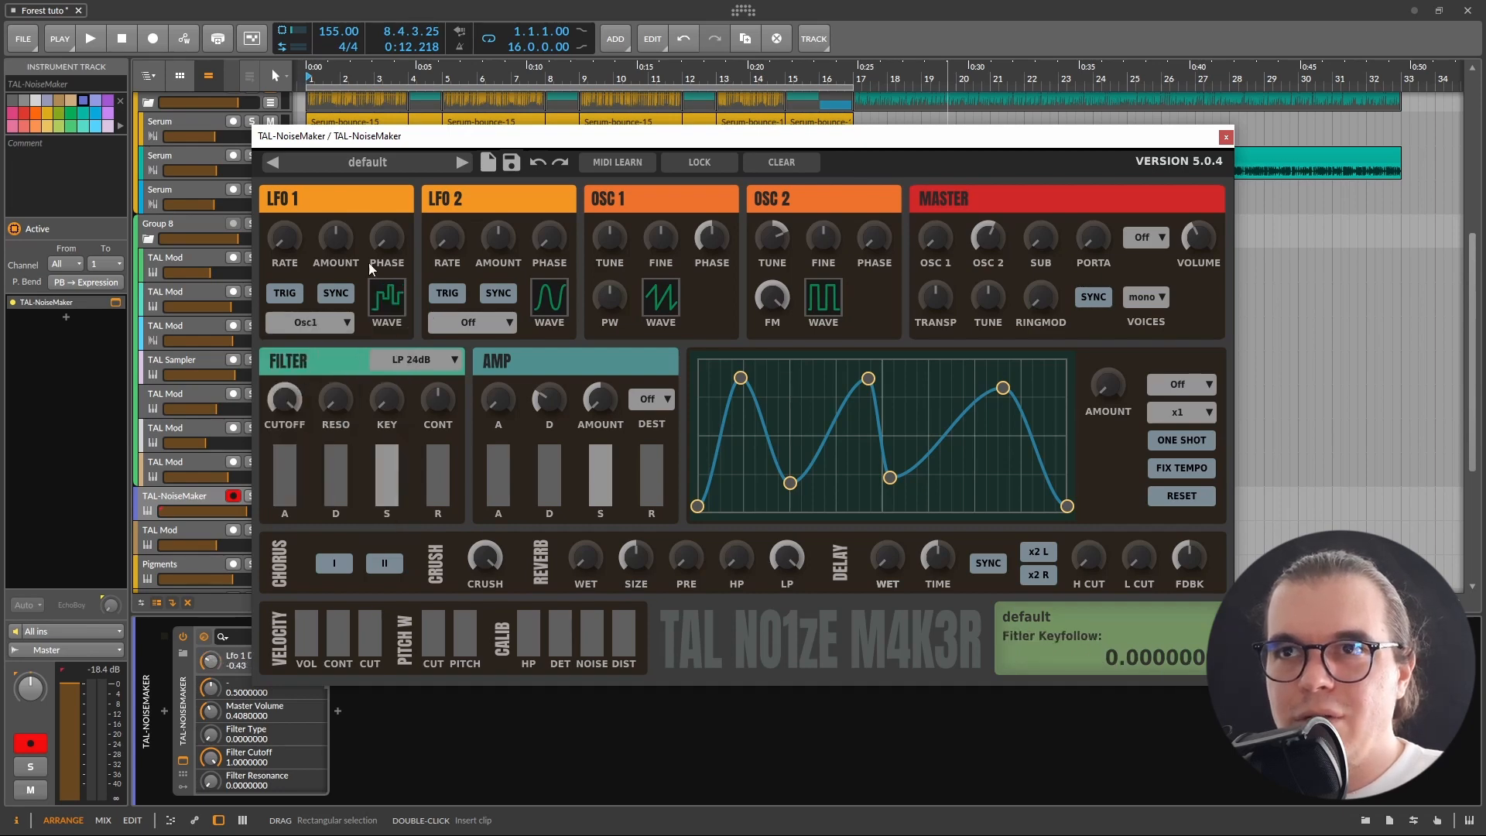
drag(337, 236, 555, 6)
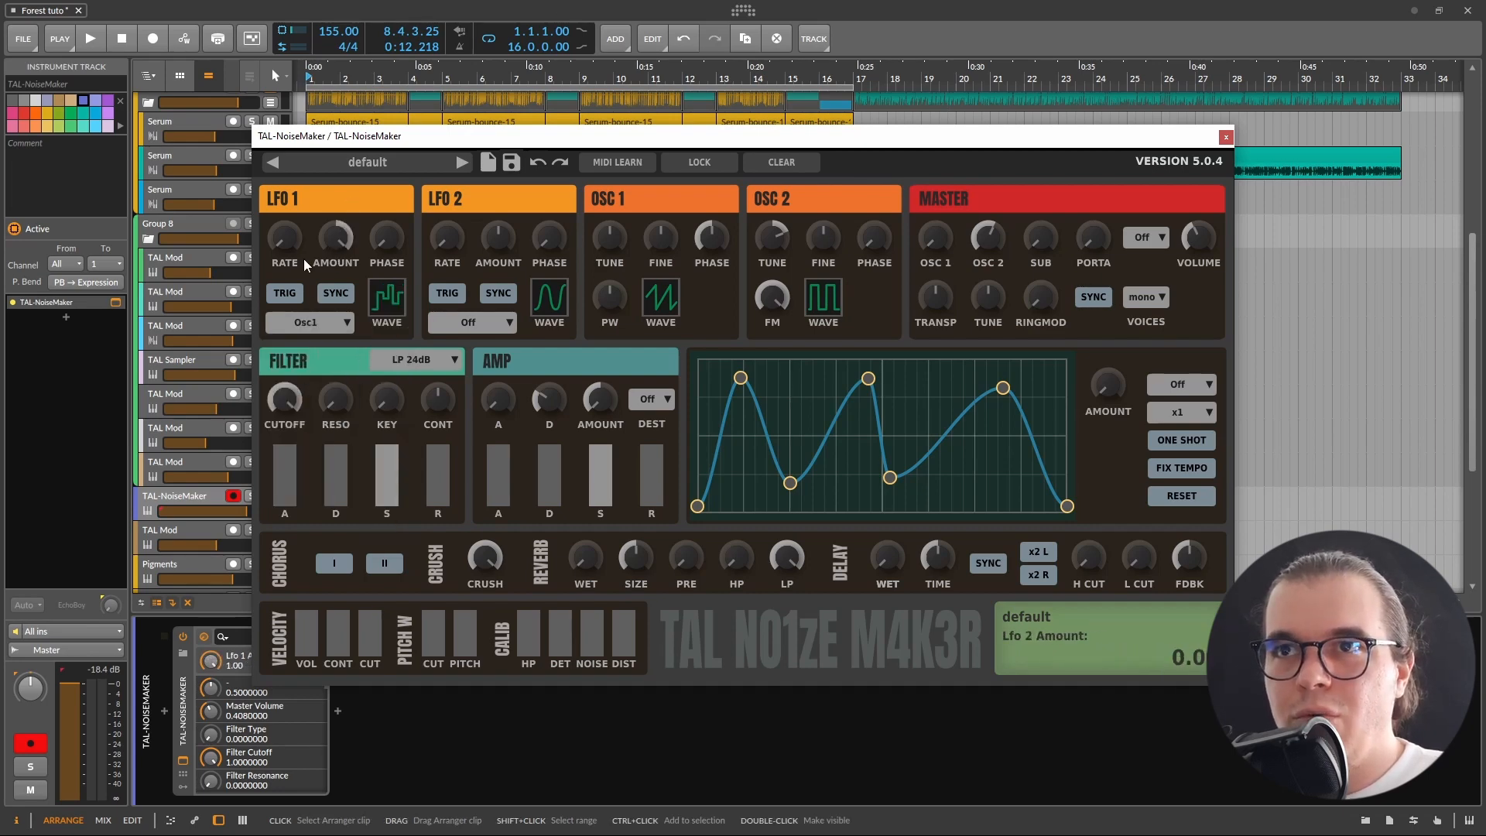
drag(284, 236, 372, 155)
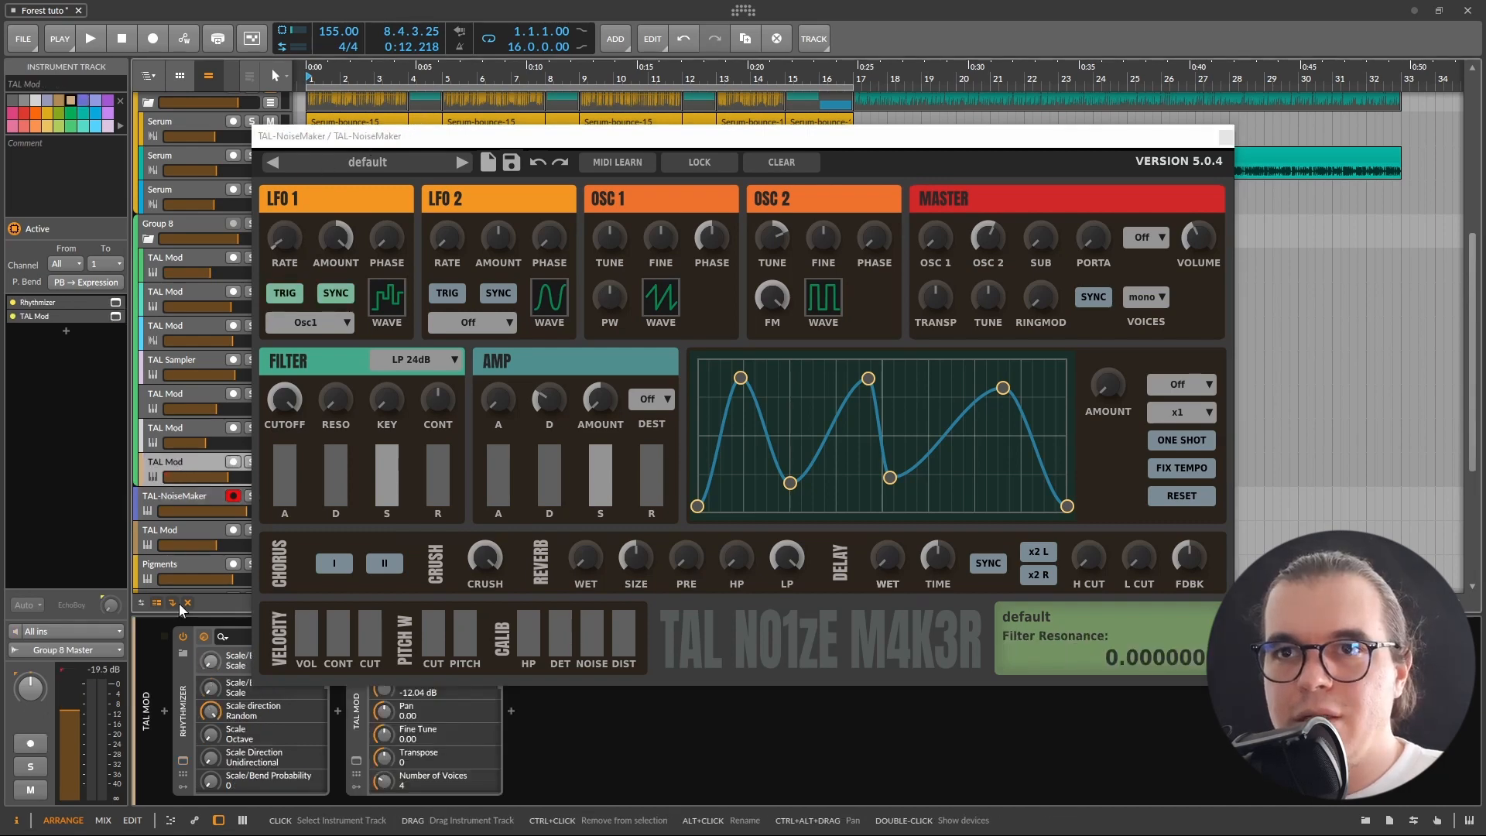
Step: Copy the Rhythmizer device from Group 8's last TAL Mod track in front of TAL-NoiseMaker, and shift the synth window off the track controls
click(169, 701)
double_click(169, 701)
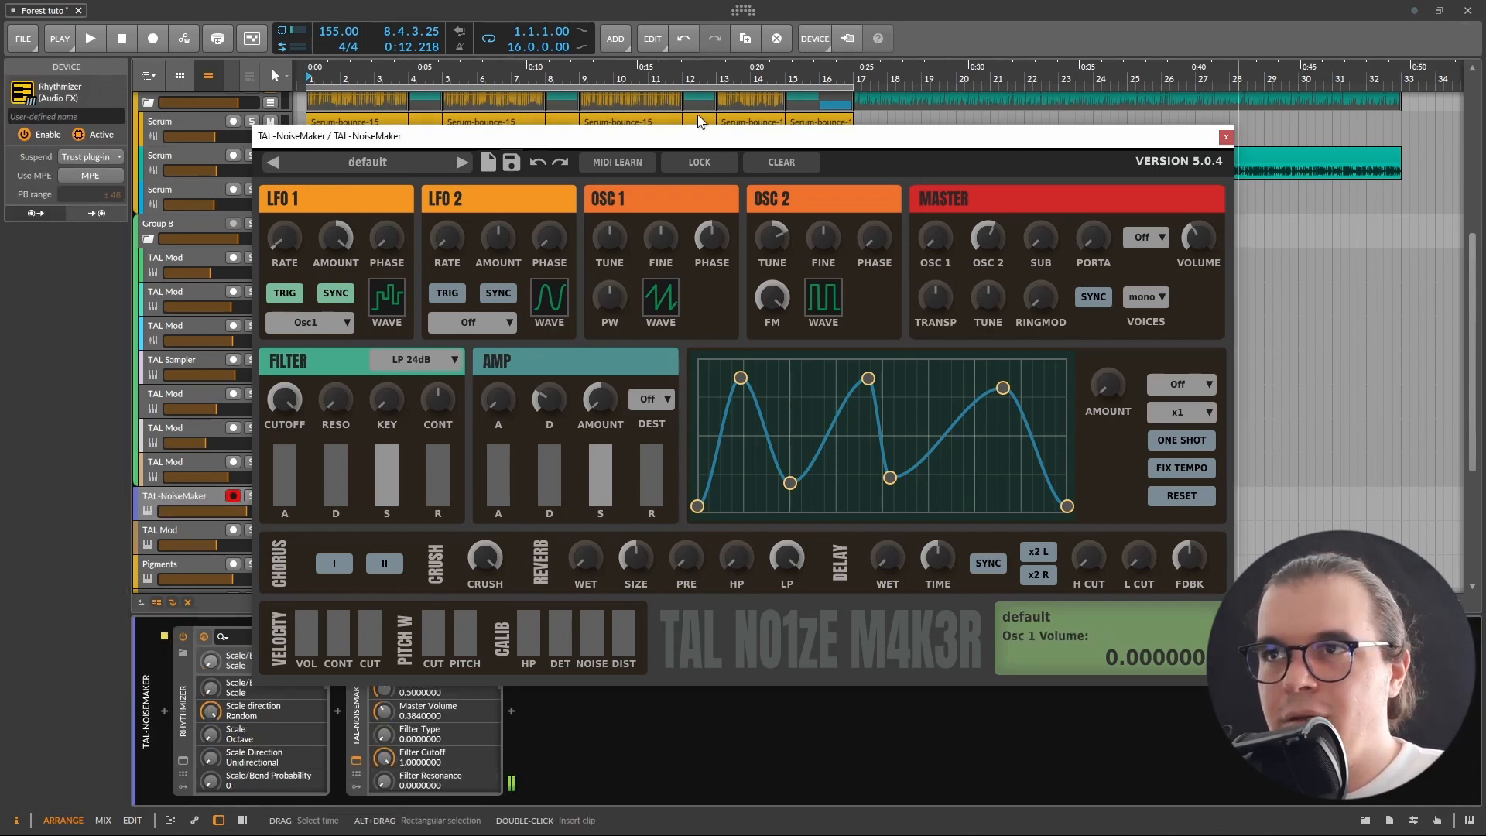
drag(682, 141, 731, 137)
Step: Change the filter type to BP 12dB and set the cutoff to 0.46 and the resonance to 0.636
click(454, 351)
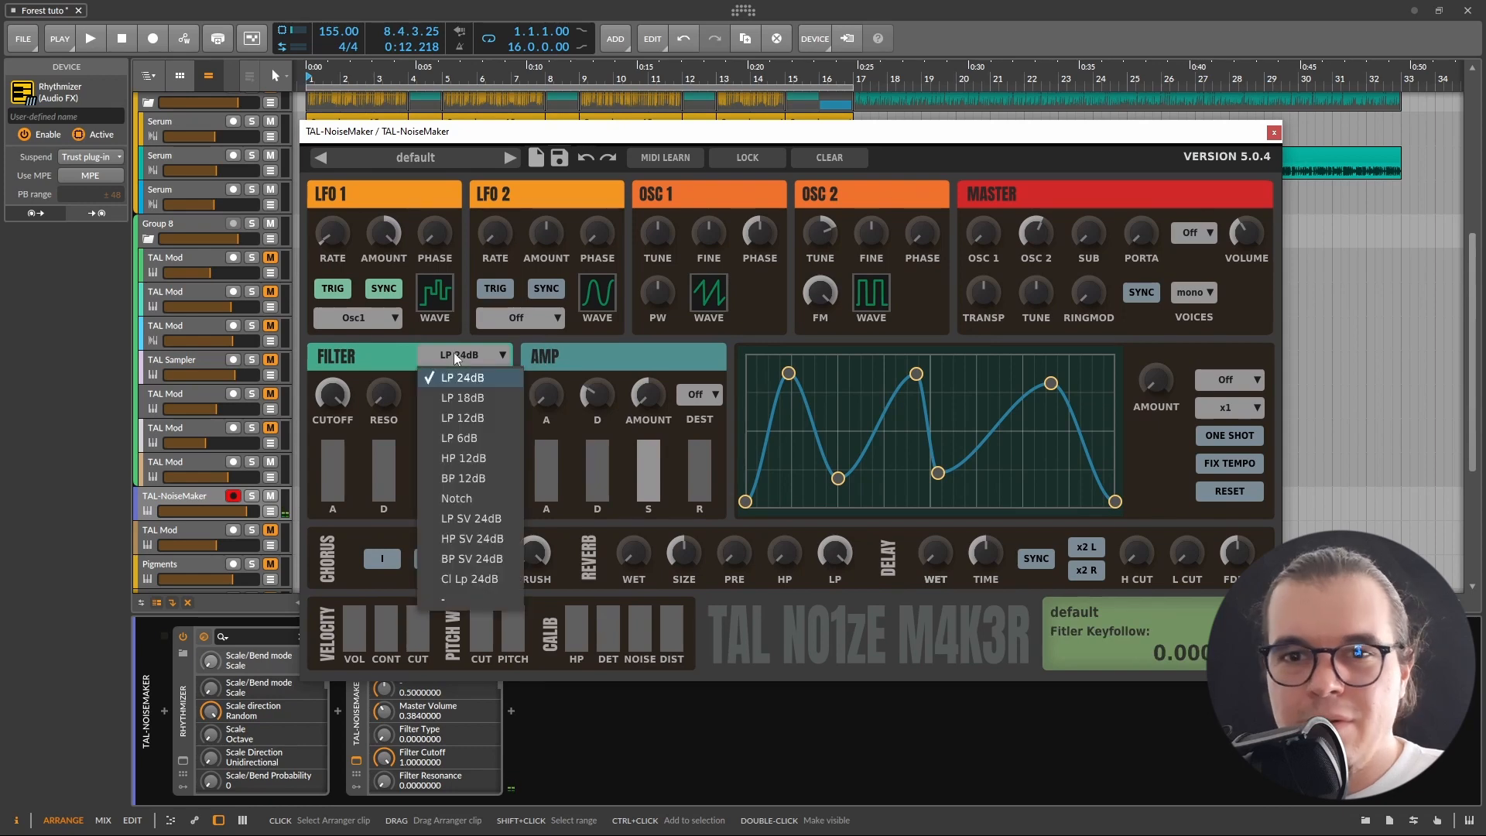
click(501, 477)
drag(332, 396, 441, 322)
mouse_move(342, 387)
mouse_down()
mouse_move(397, 333)
mouse_move(356, 421)
mouse_move(424, 322)
mouse_move(356, 424)
mouse_move(396, 354)
mouse_move(376, 394)
mouse_move(374, 328)
mouse_move(314, 457)
mouse_move(363, 346)
mouse_move(323, 444)
mouse_move(349, 360)
mouse_move(337, 418)
mouse_move(377, 332)
mouse_move(348, 438)
mouse_move(337, 360)
mouse_move(358, 329)
mouse_move(346, 411)
mouse_move(384, 342)
mouse_move(370, 404)
mouse_move(332, 396)
mouse_up()
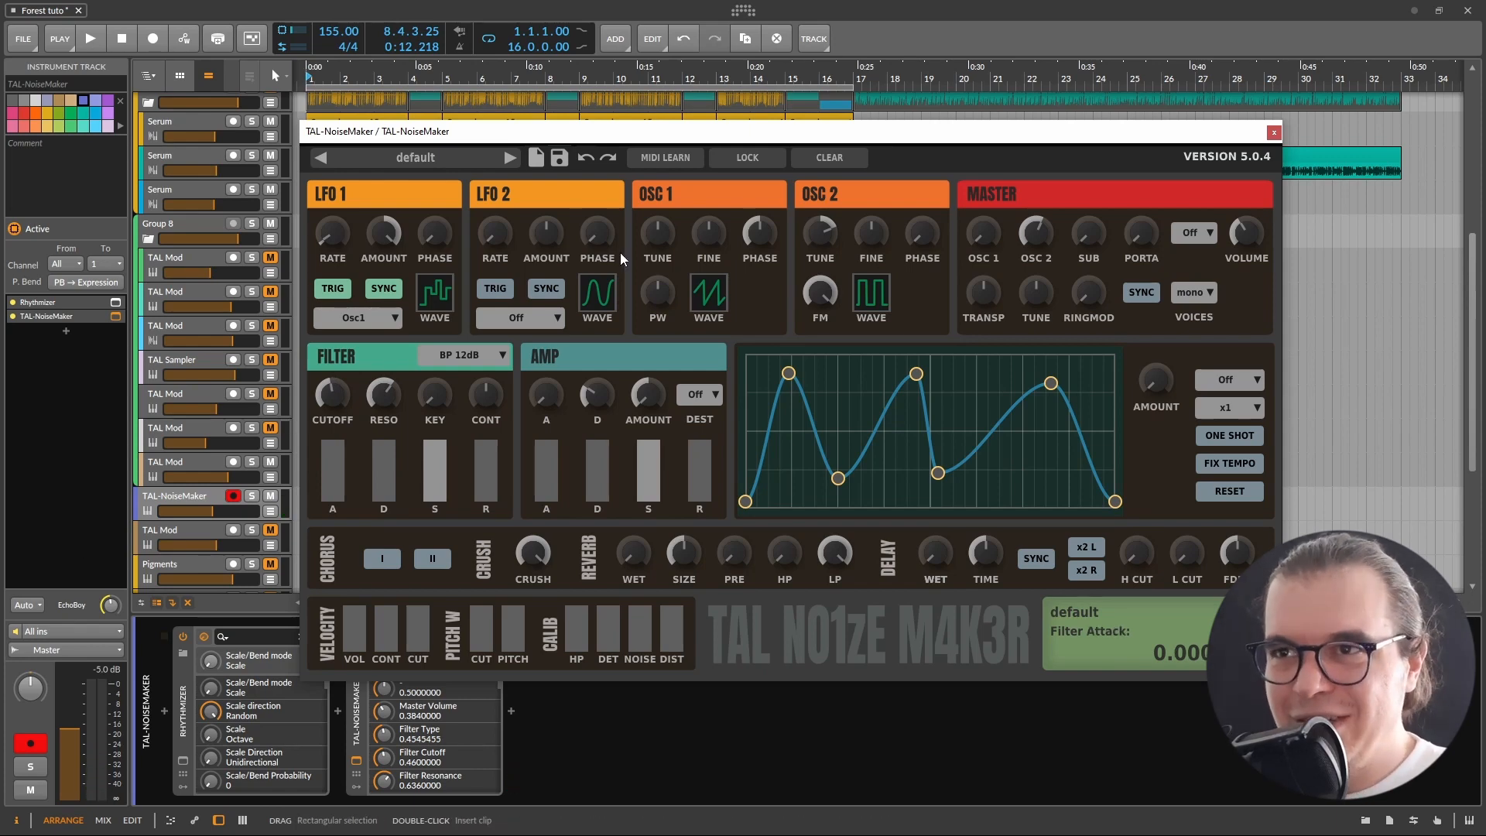
Step: Try the BP SV 24dB filter type with the cutoff raised to about 0.716
click(487, 354)
click(457, 356)
click(456, 357)
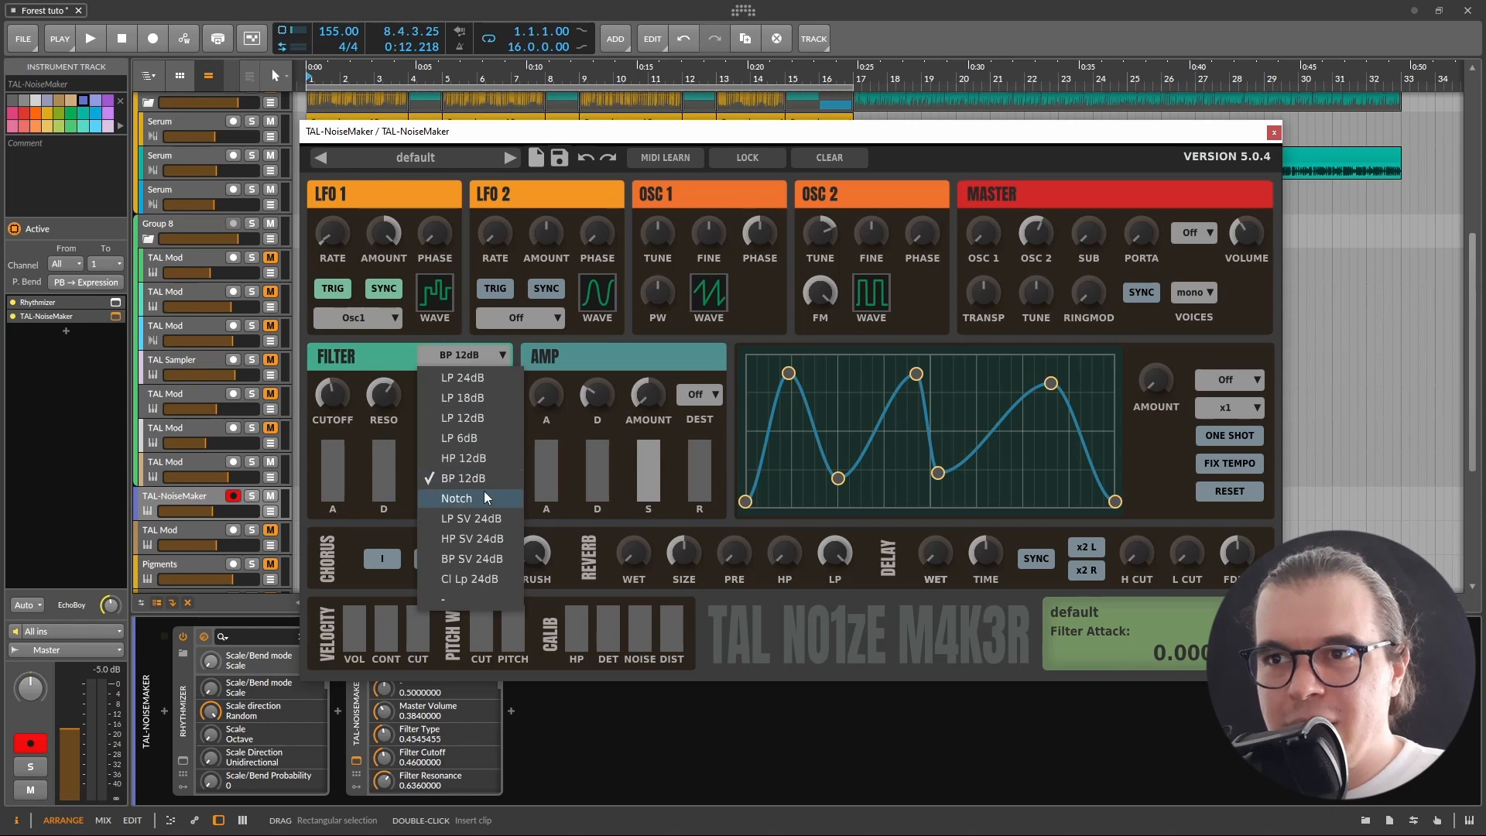
click(484, 569)
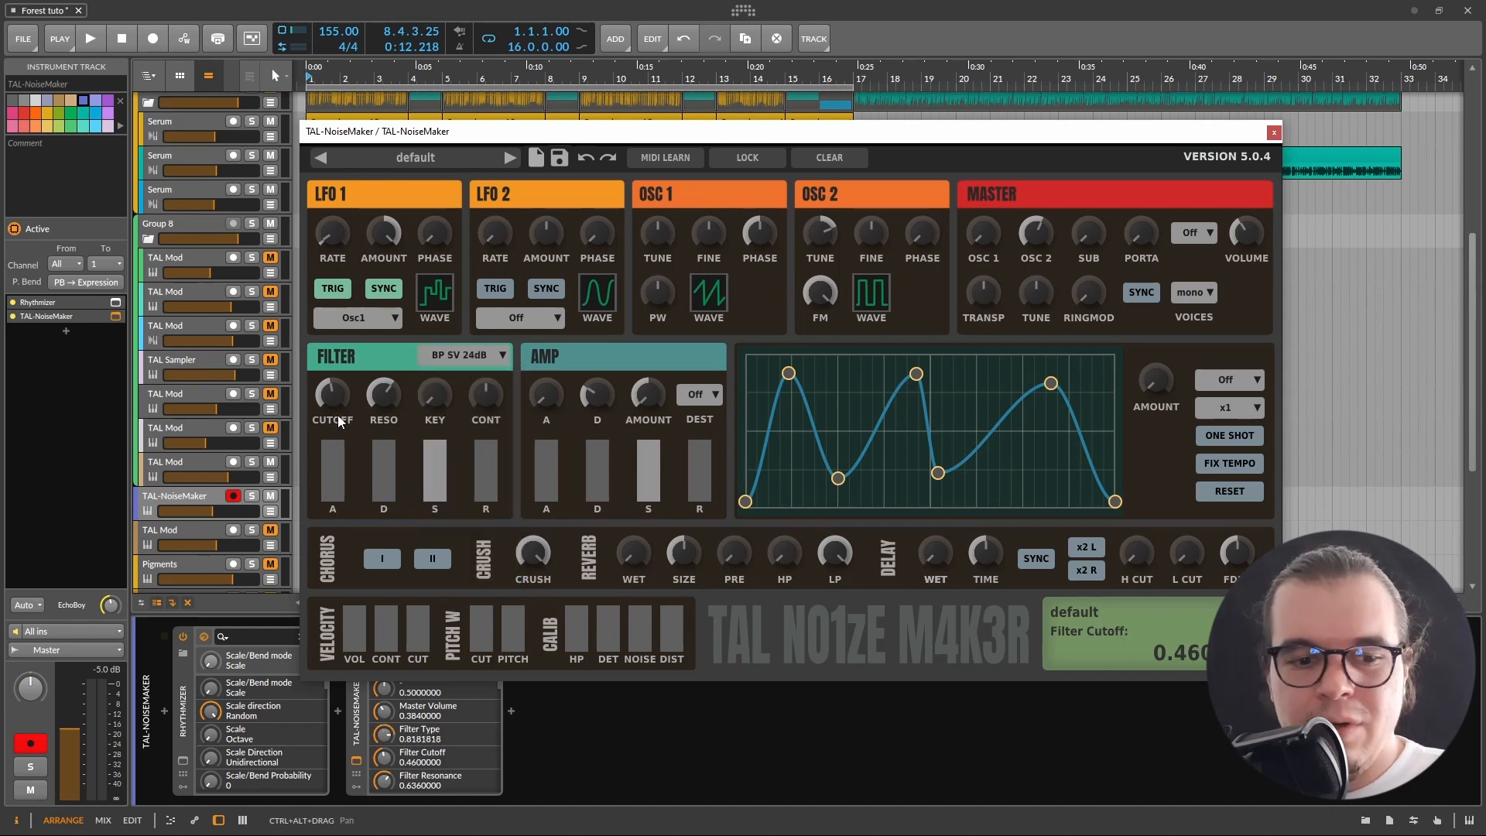
drag(351, 397, 356, 337)
drag(205, 517, 220, 509)
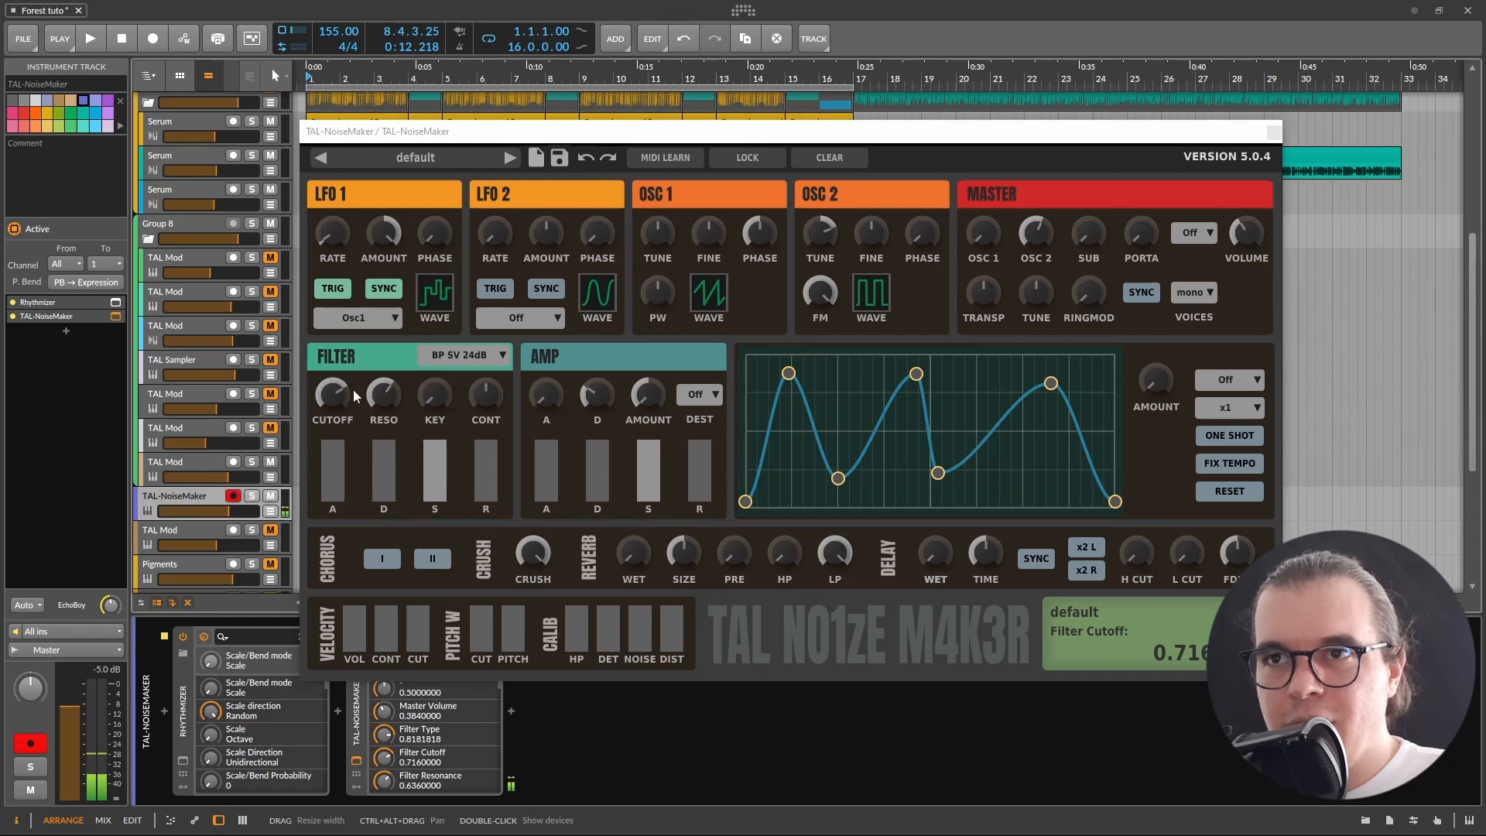
Step: Lower the filter cutoff to about 0.644 and set the filter type back to BP 12dB
drag(353, 389, 339, 415)
scroll(465, 354, up, 4)
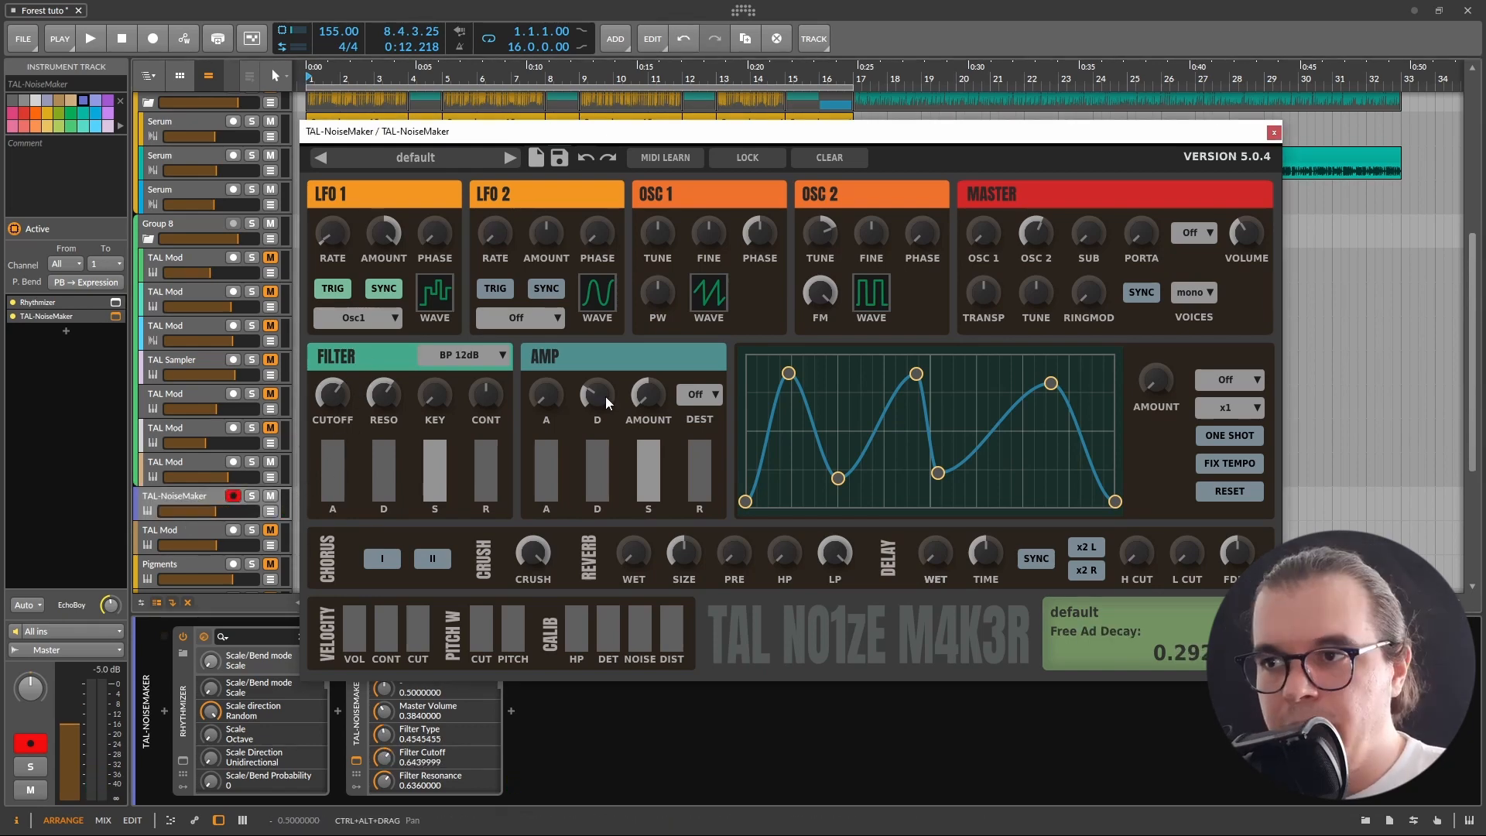